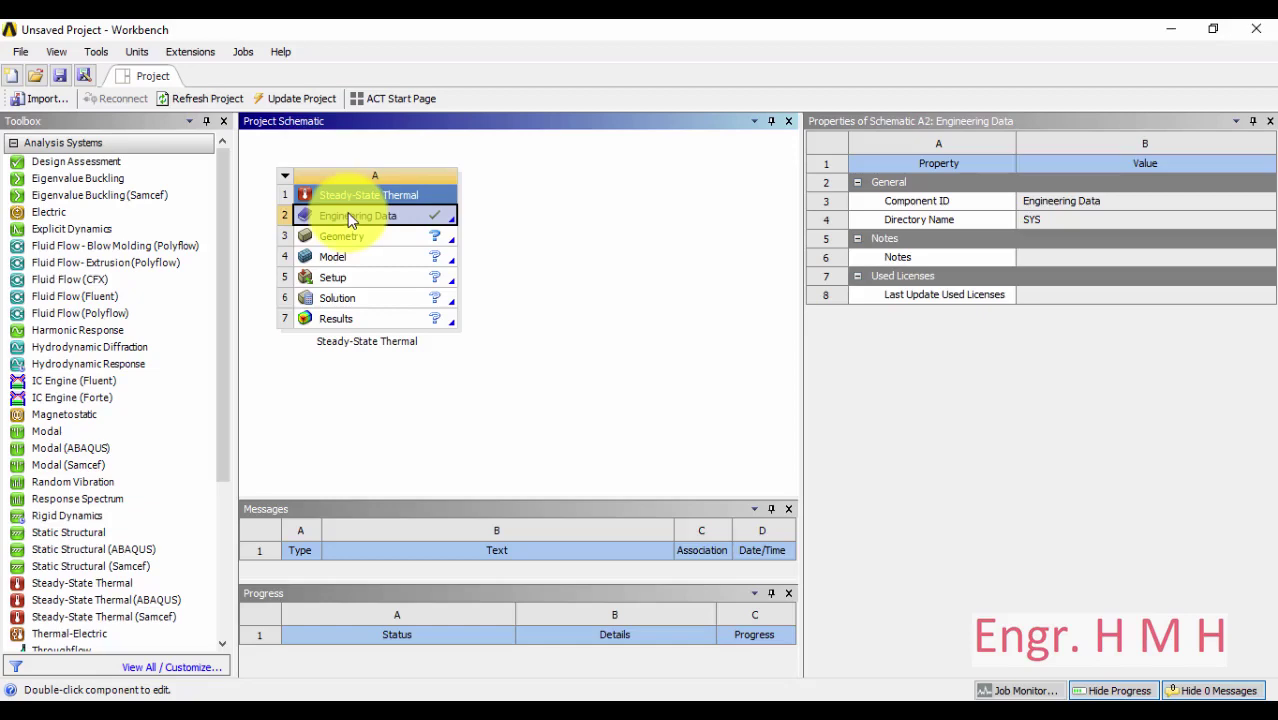
Open the system's Engineering Data and add a new material named Aluminum.
double_click(349, 218)
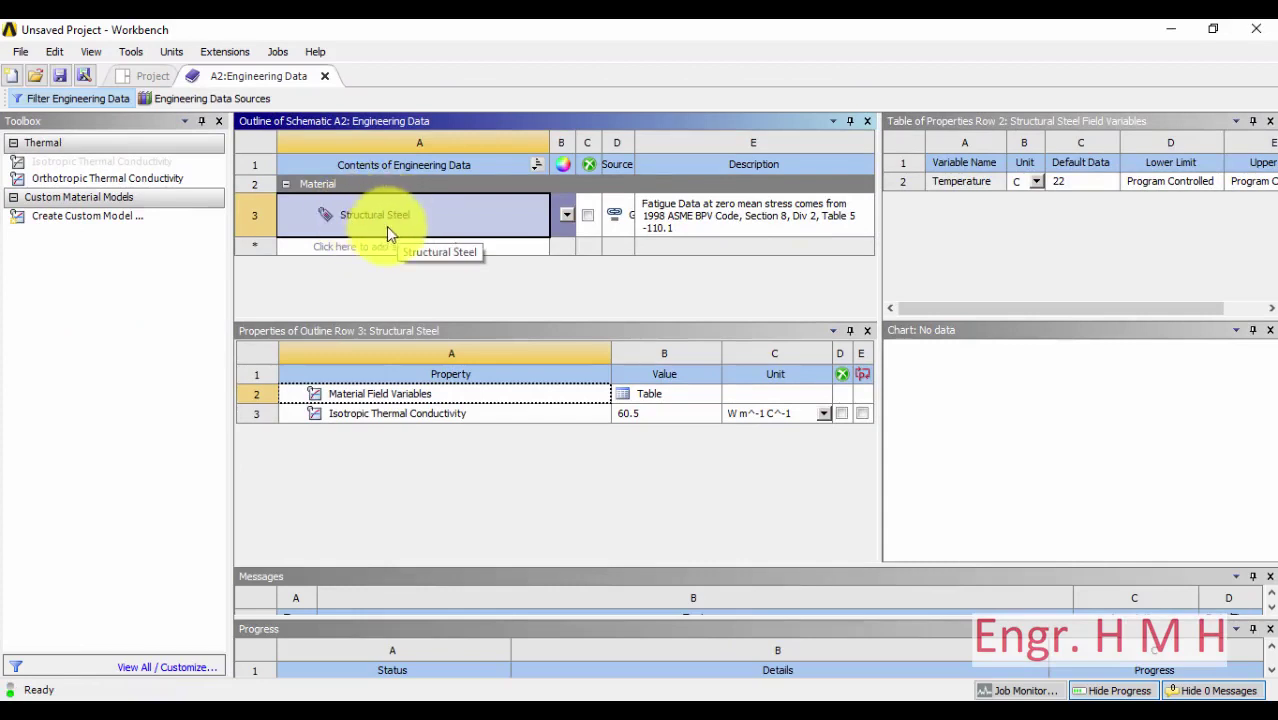
left_click(416, 247)
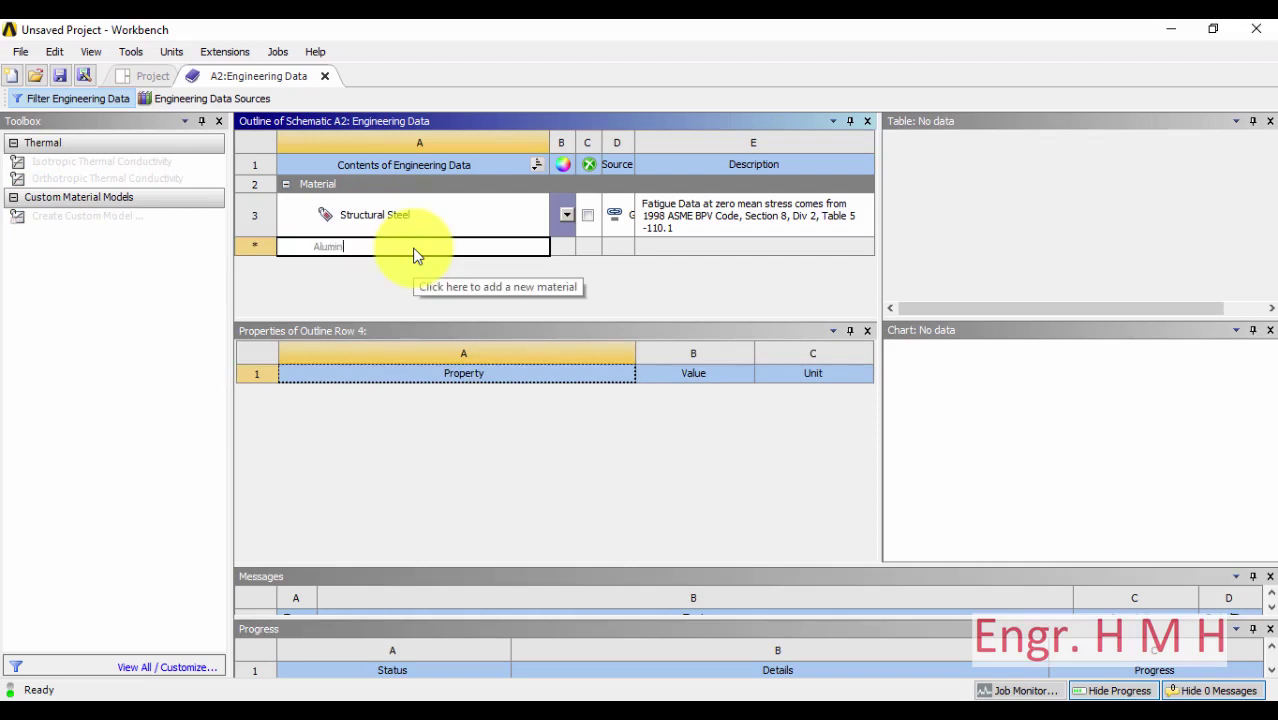
type("Aluminum")
key("Return")
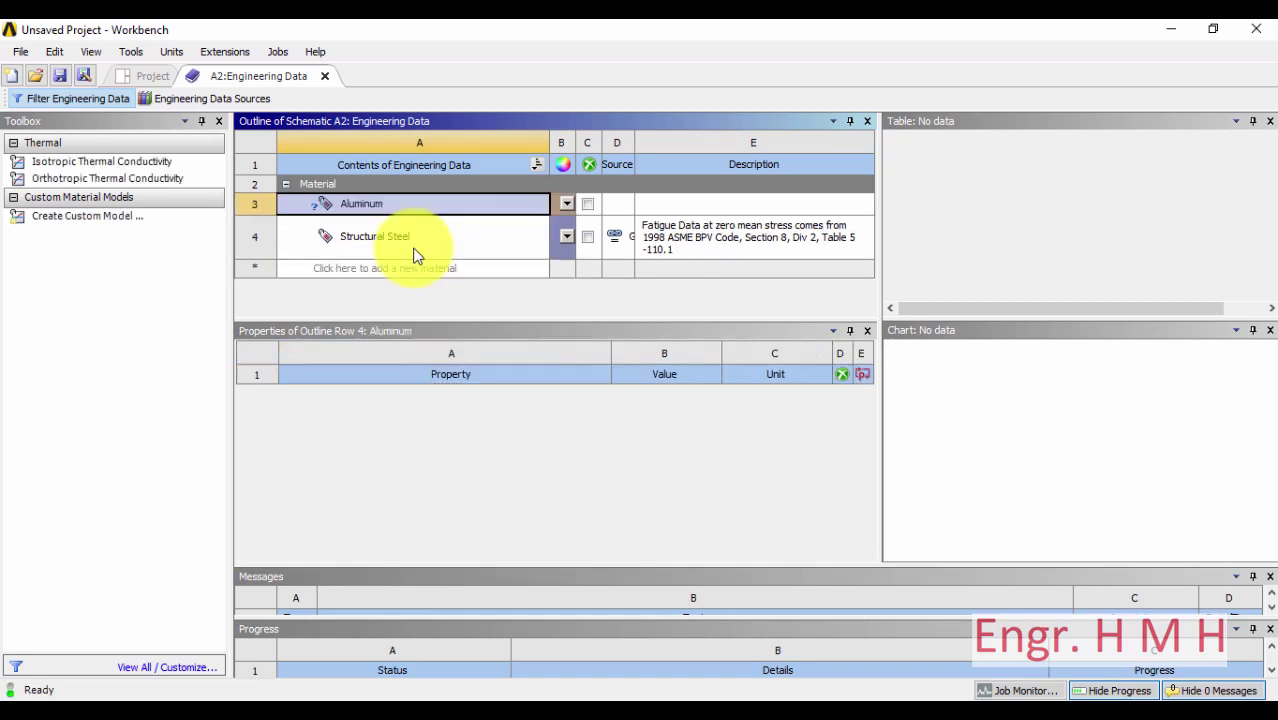
Add Isotropic Thermal Conductivity to the Aluminum material and set it to 180 W m^-1 C^-1.
left_click(88, 167)
left_click_drag(90, 175, 343, 213)
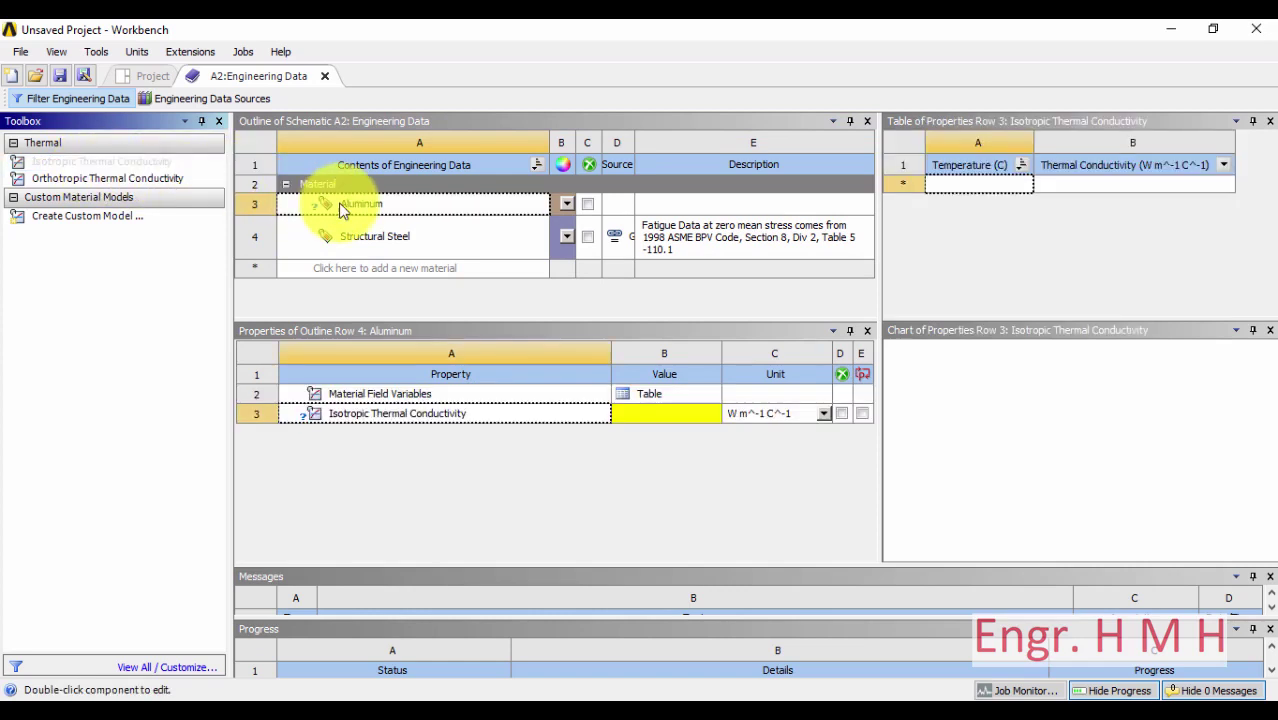
left_click(703, 418)
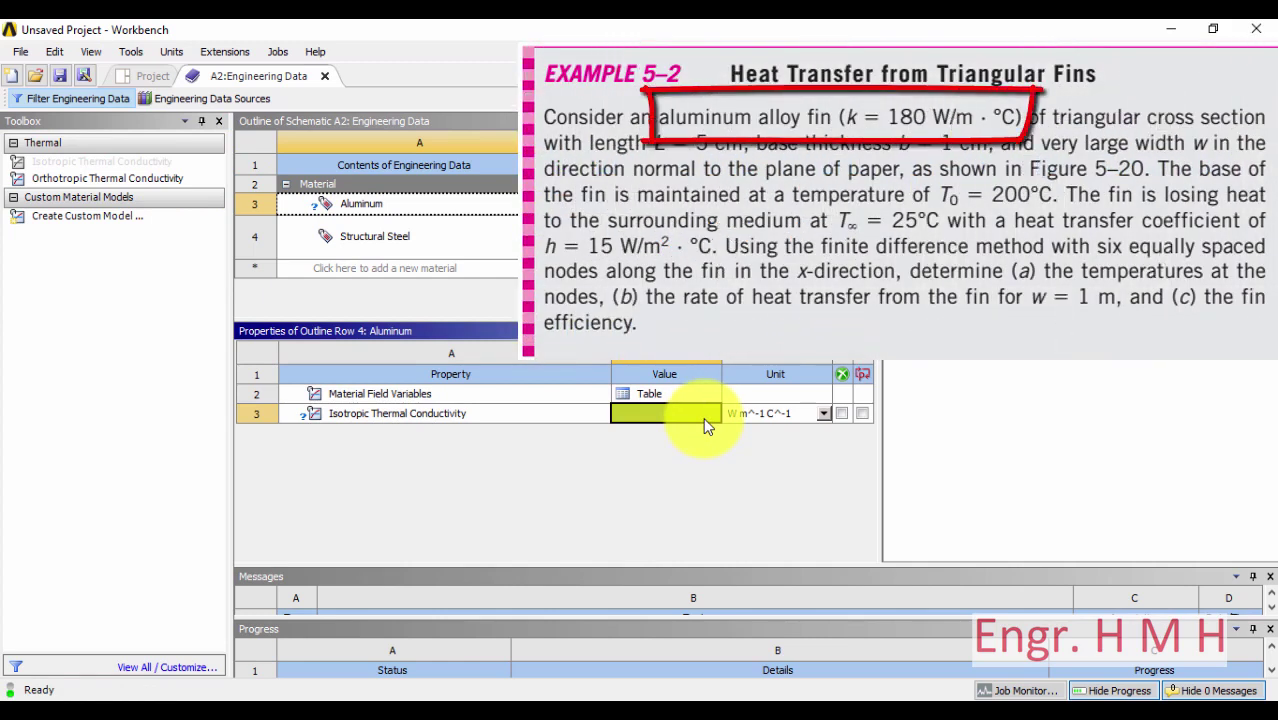
type("180")
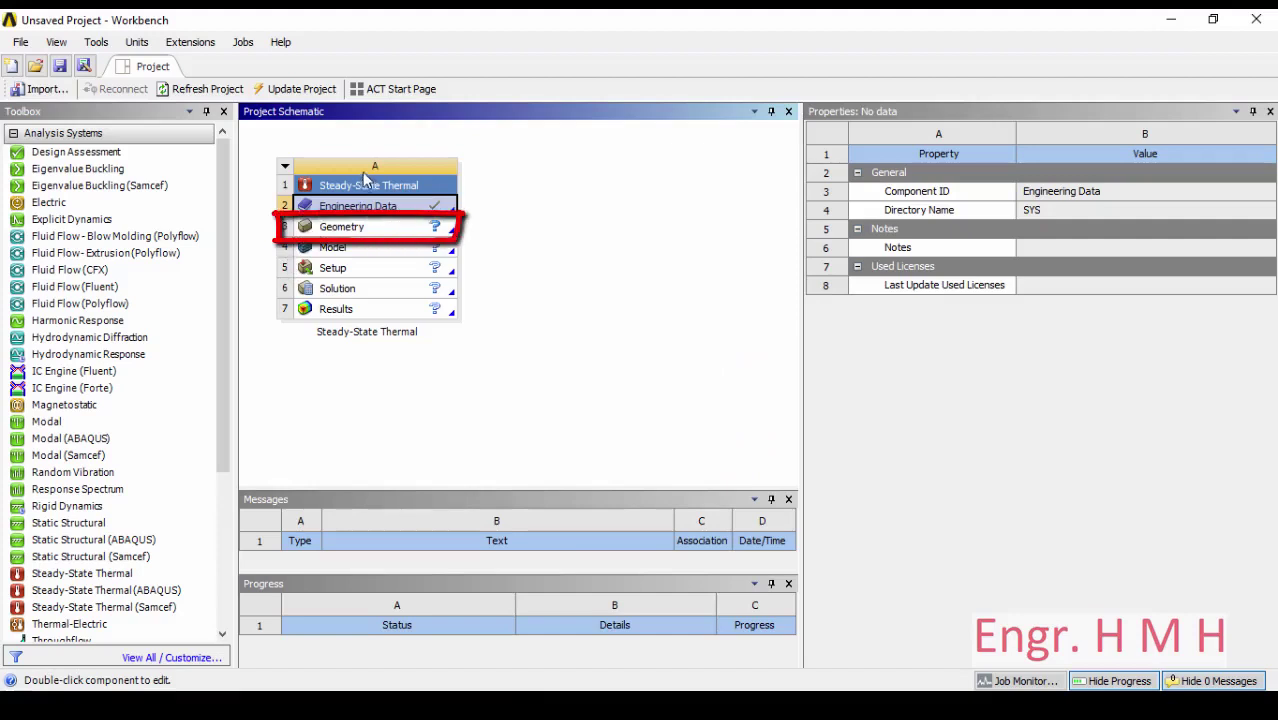
Set the Analysis Type of the Steady-State Thermal system's Geometry to 2D.
left_click(368, 231)
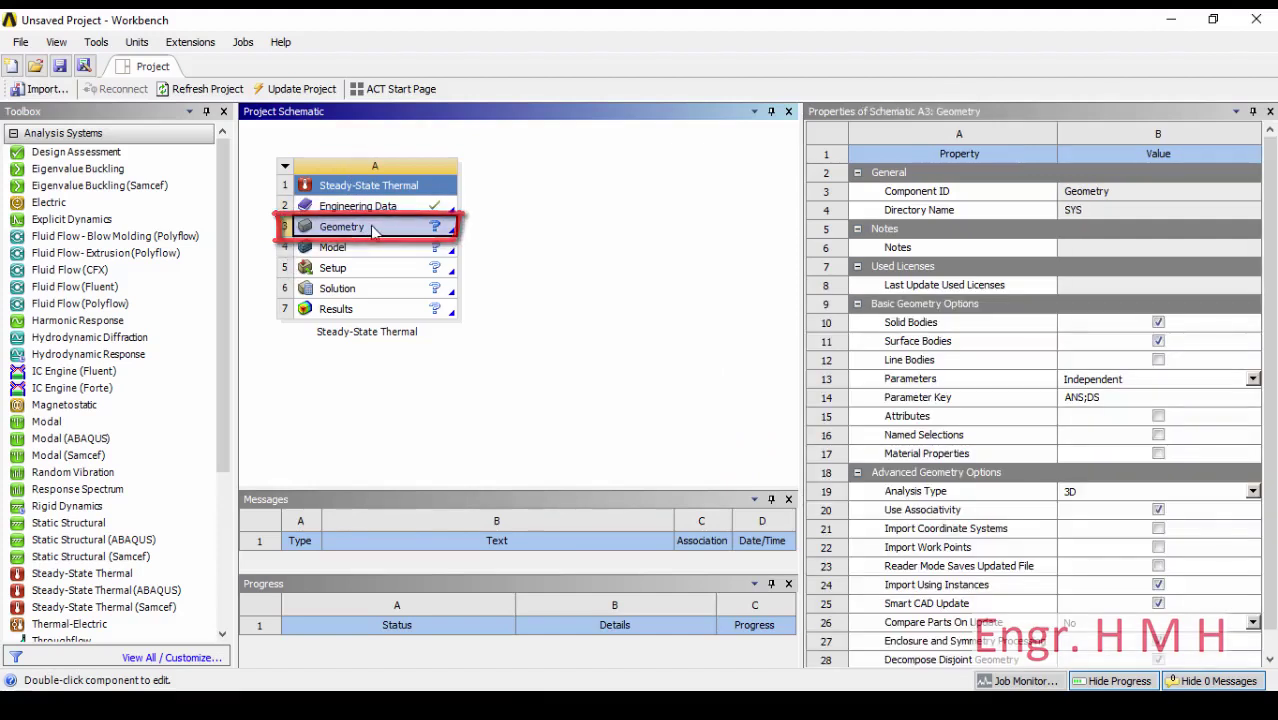
double_click(398, 231)
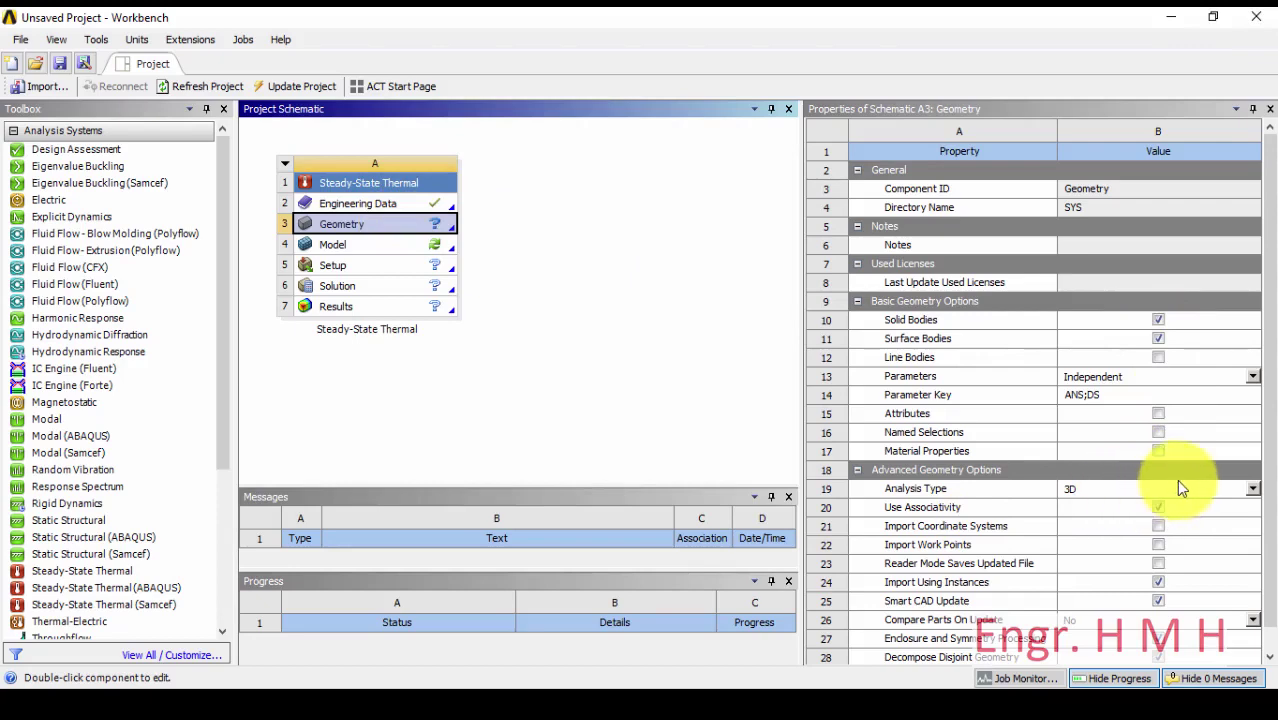
left_click(1250, 489)
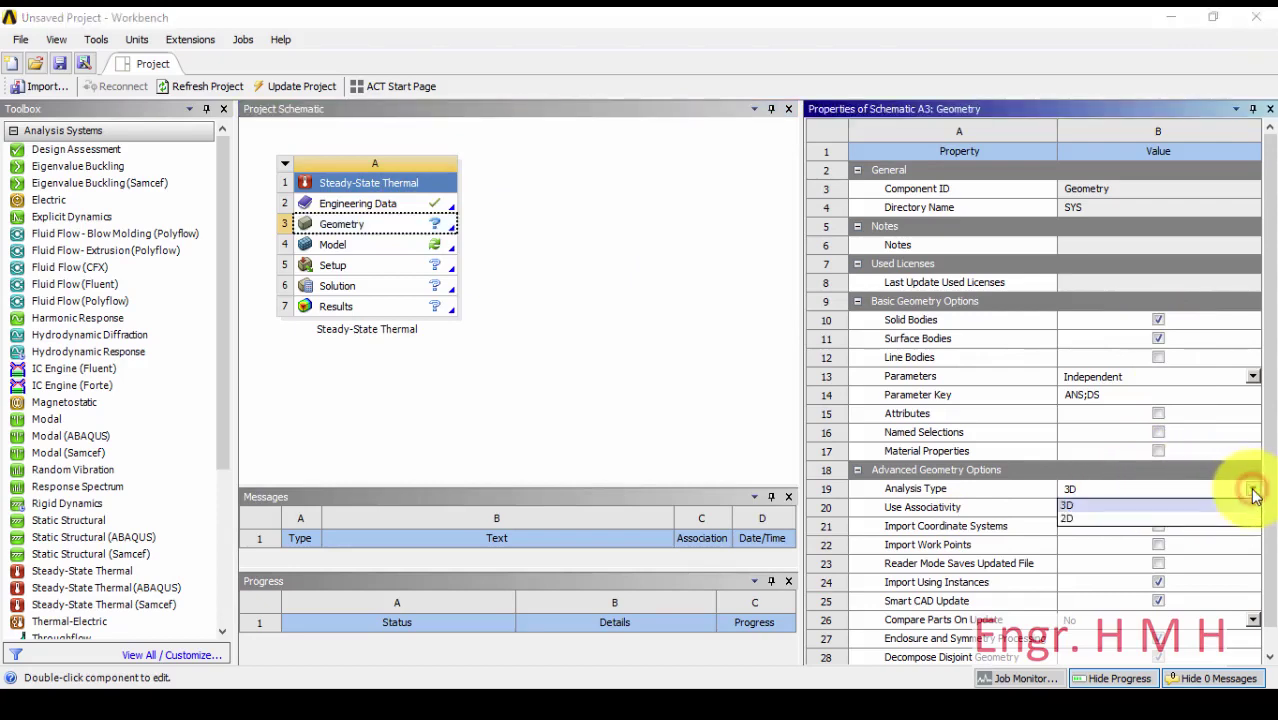
left_click(1231, 518)
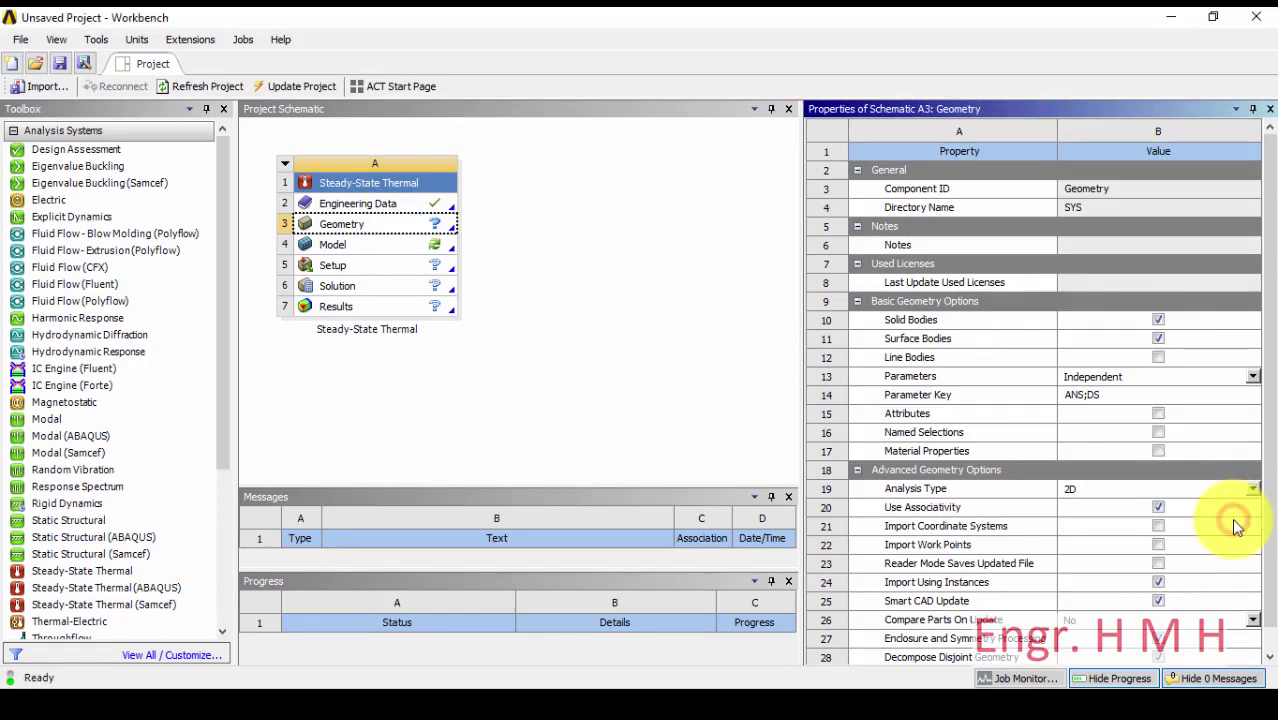
Create a new SpaceClaim geometry for the Geometry cell of the thermal system.
left_click(405, 245)
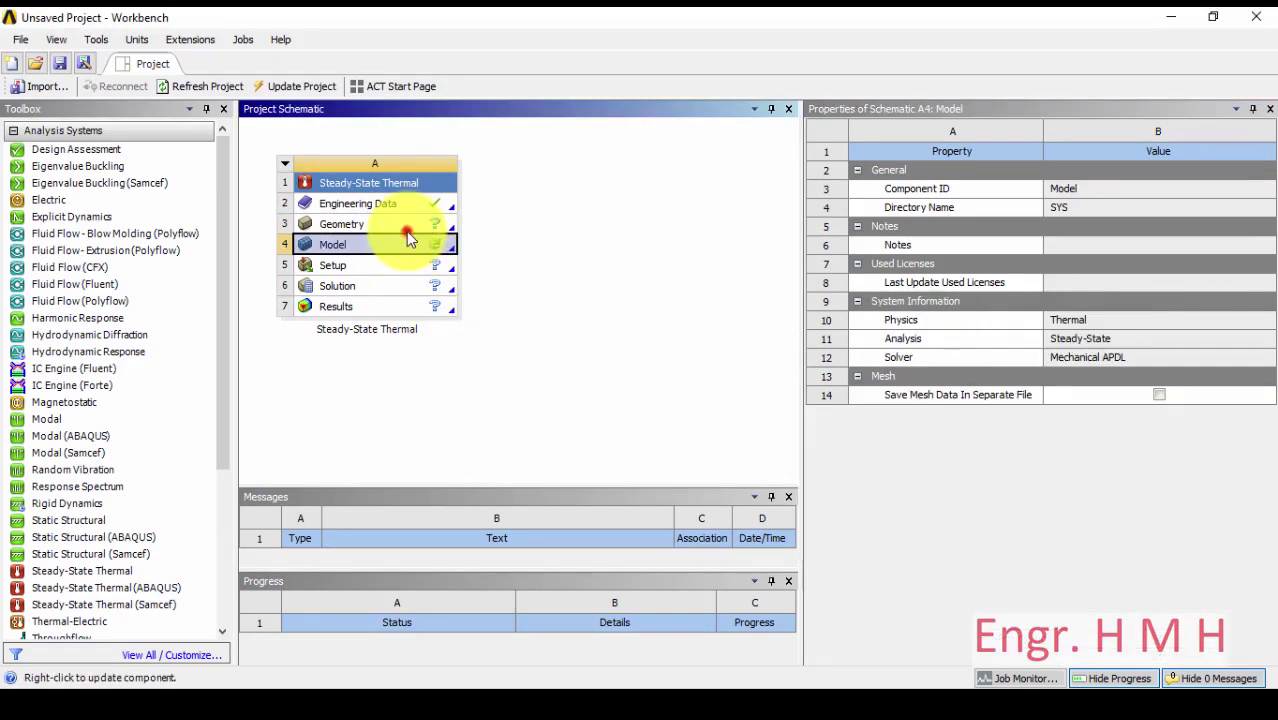
left_click(406, 231)
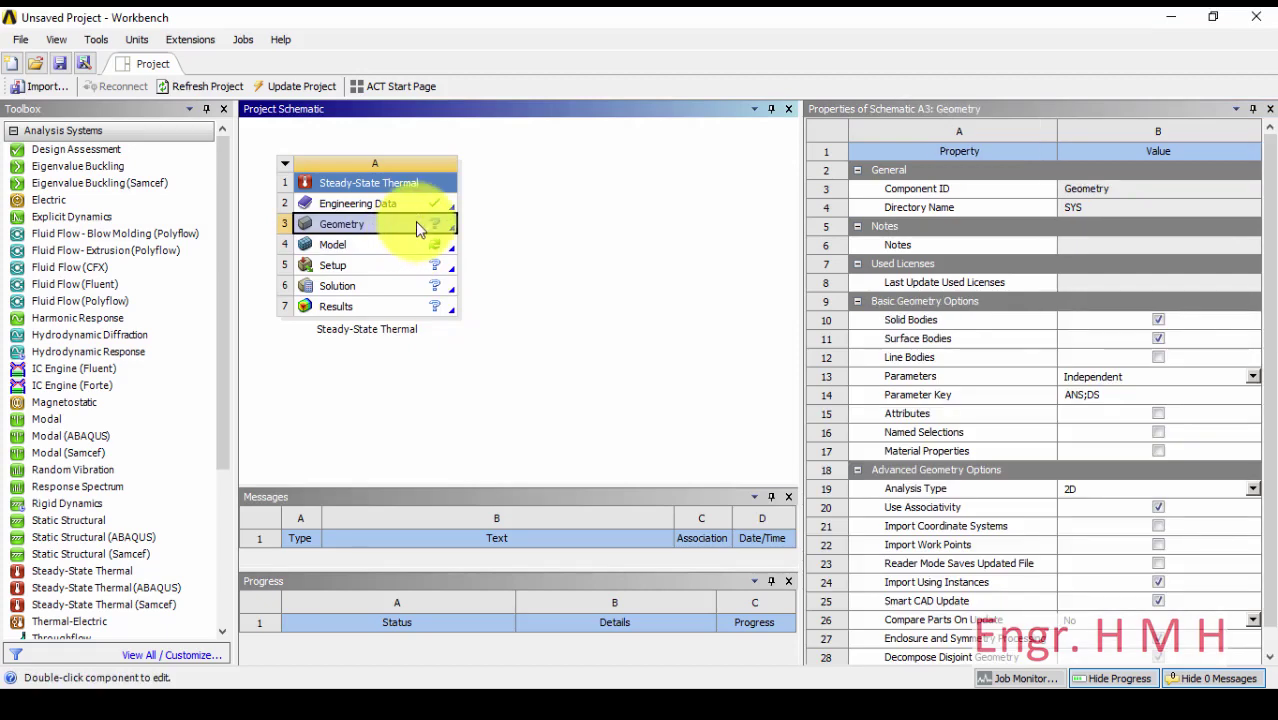
right_click(416, 223)
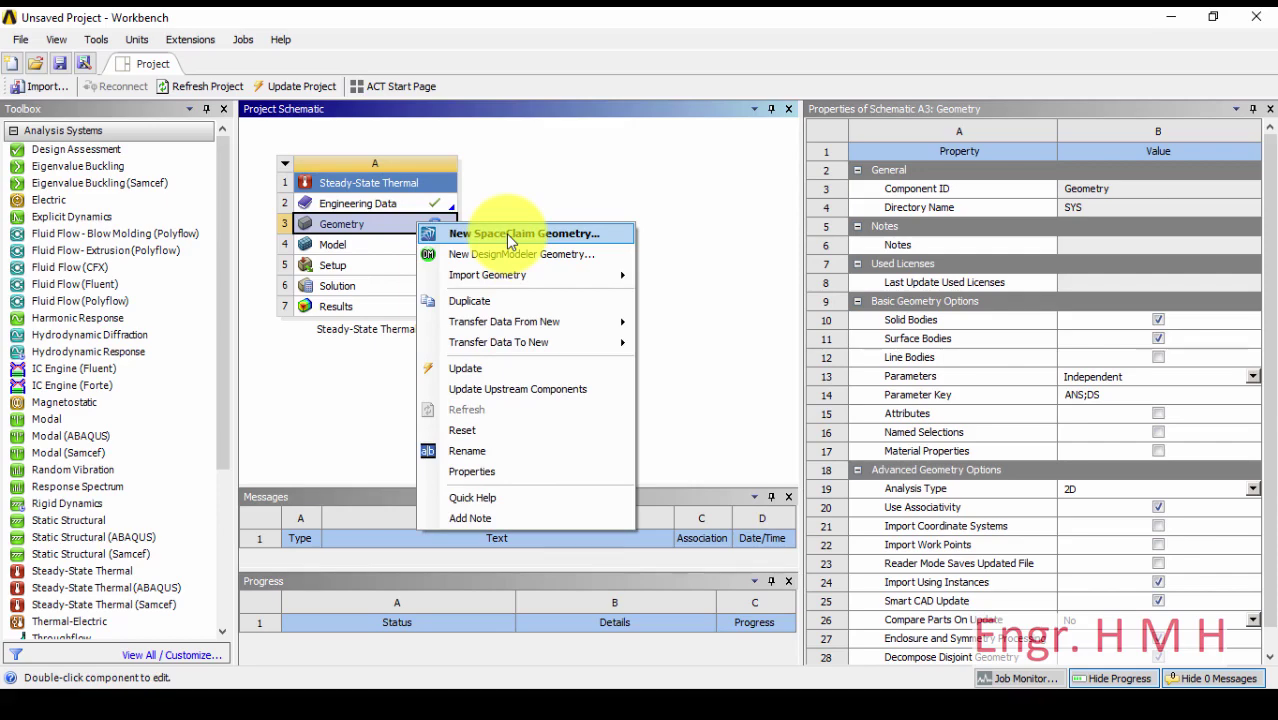
left_click(506, 234)
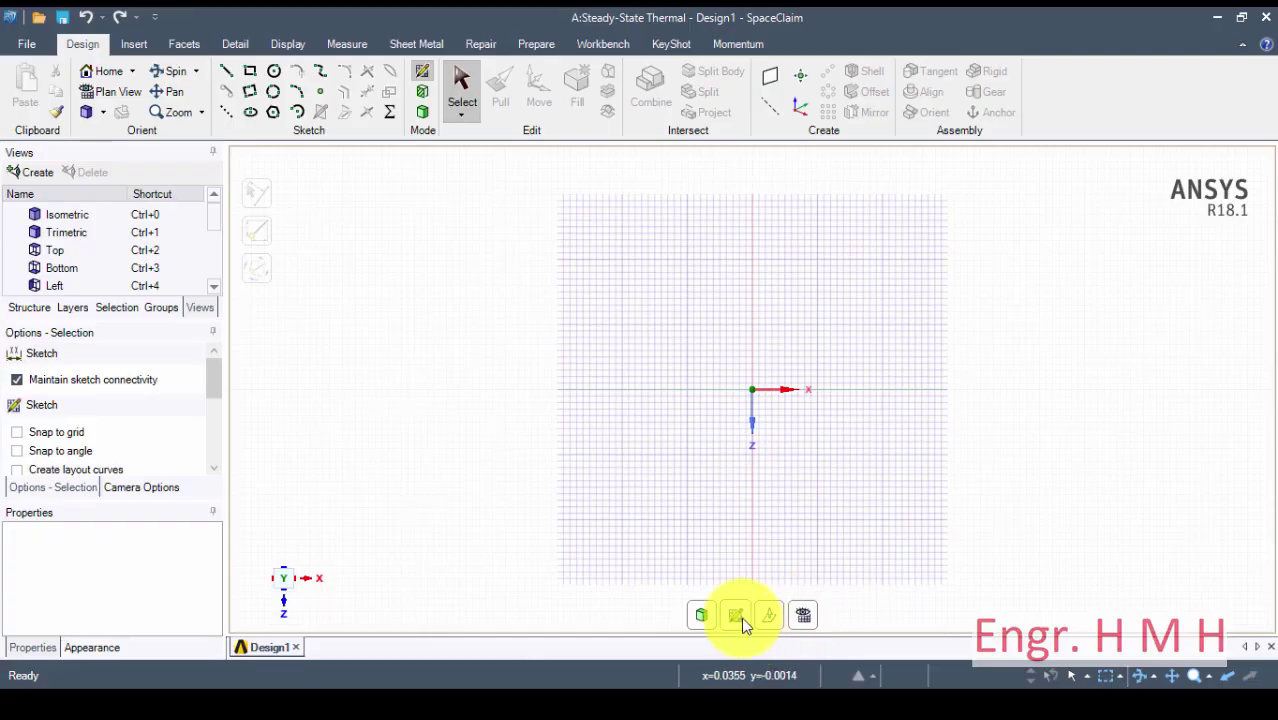
Move the sketch grid from the XZ plane to the XY plane and view it in plan.
left_click(738, 616)
left_click(289, 592)
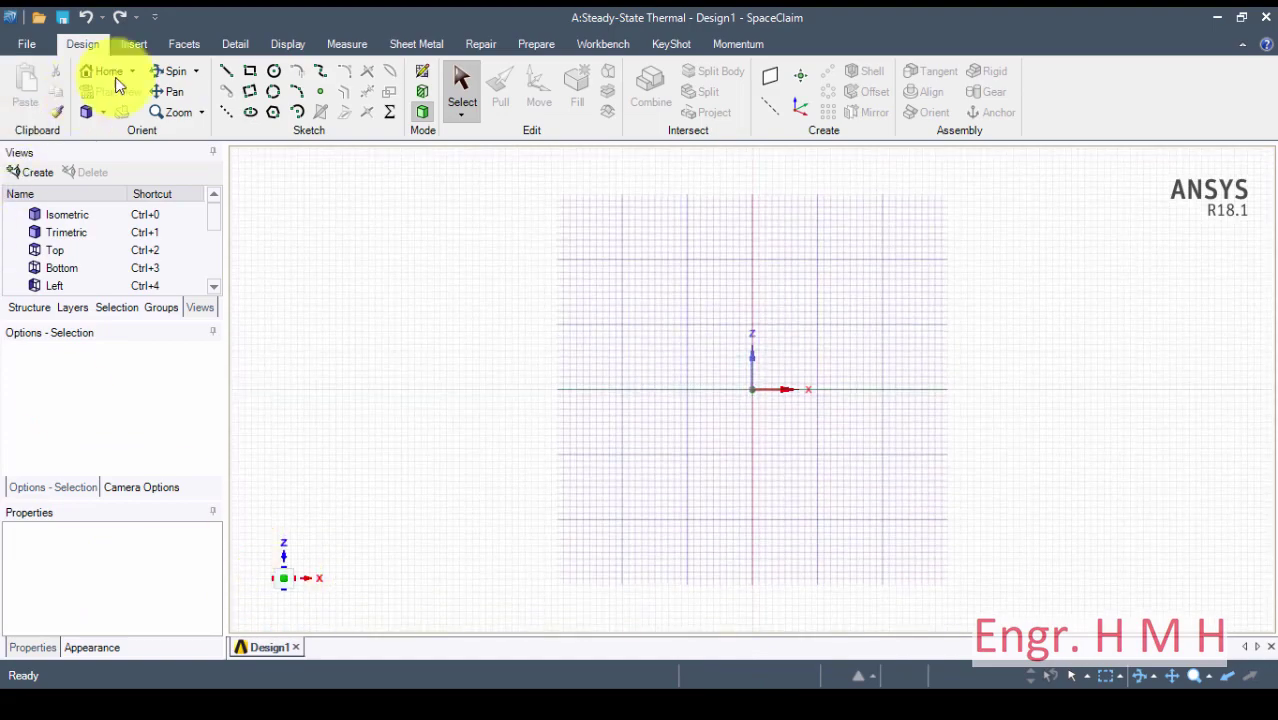
left_click(103, 112)
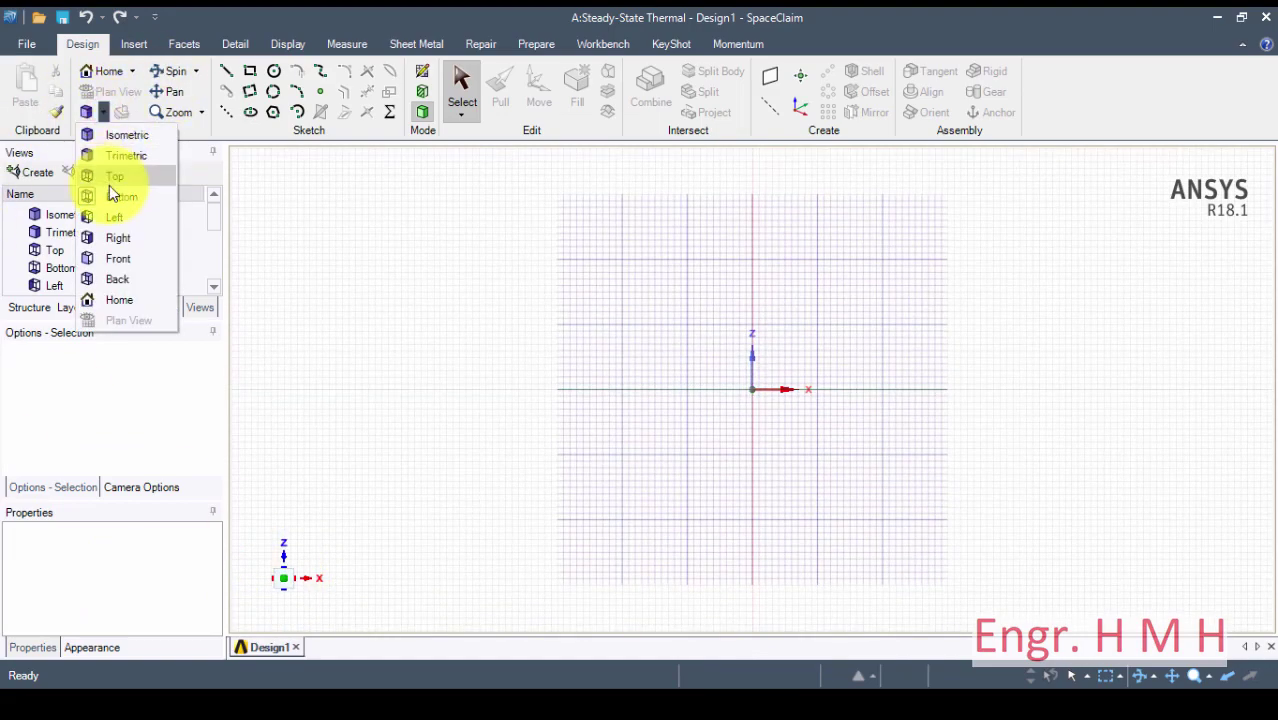
left_click(115, 134)
key("k")
left_click(825, 332)
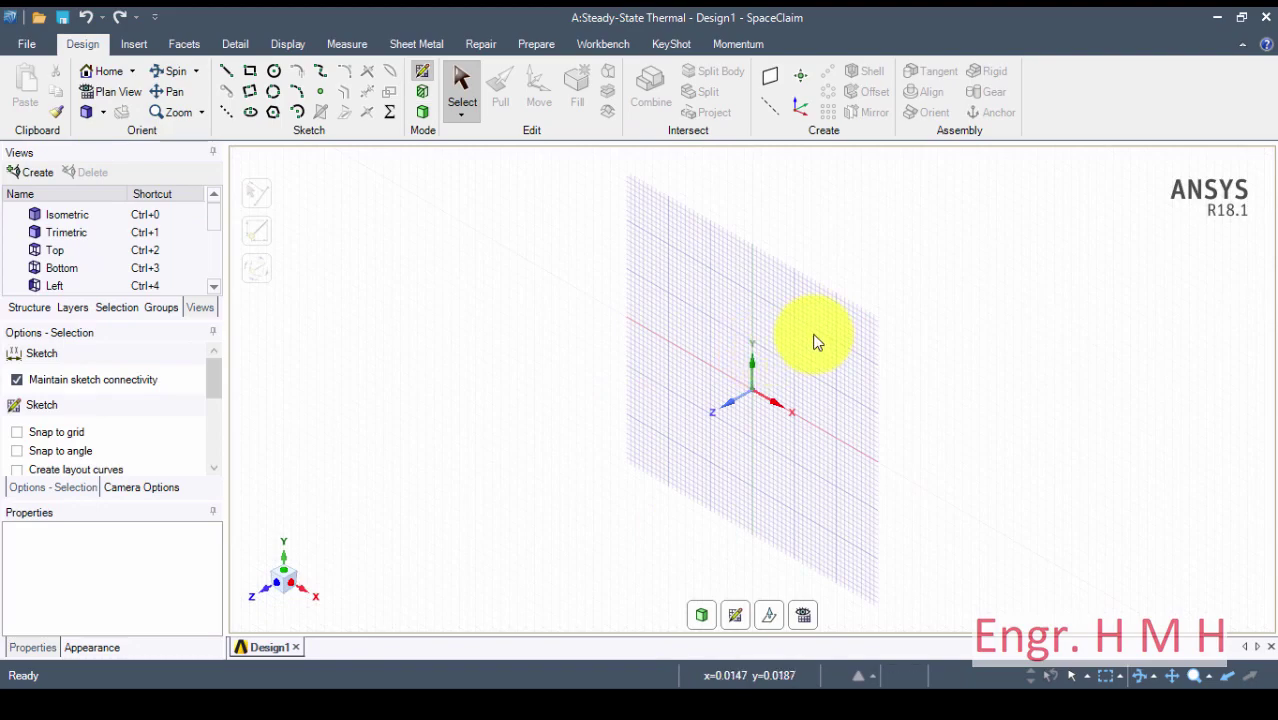
left_click(803, 615)
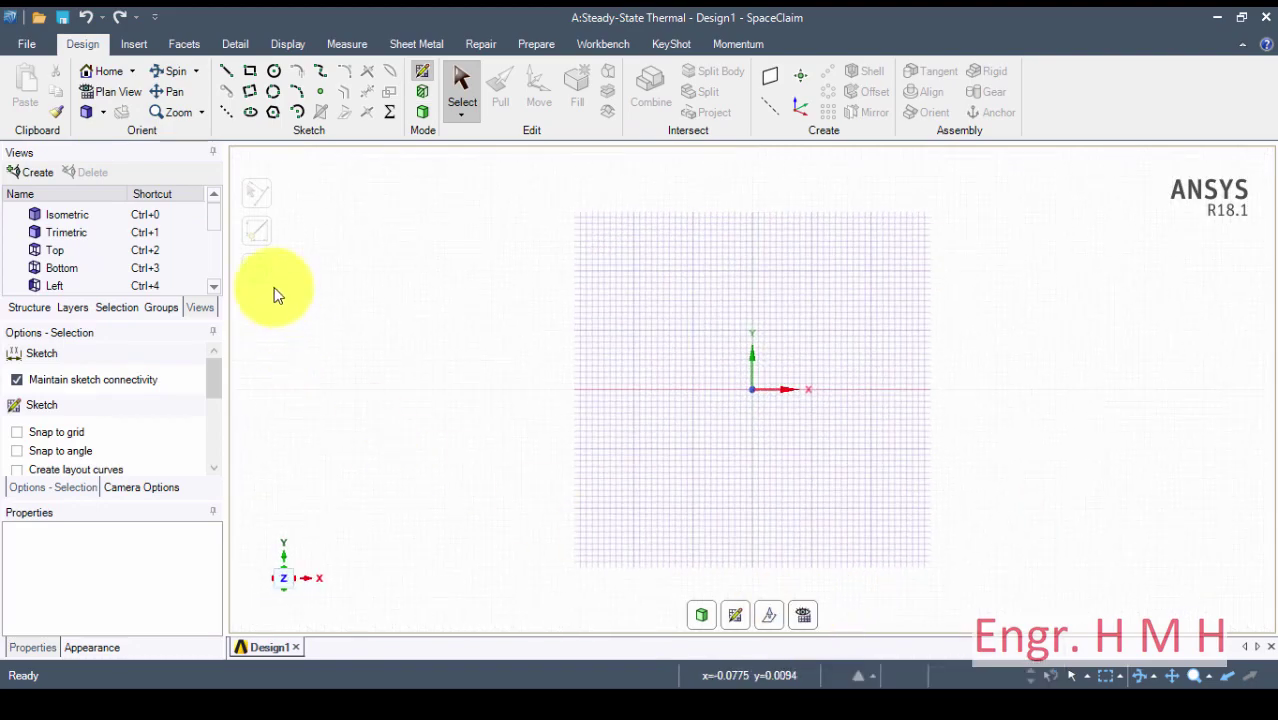
Configure the document's units as Metric with lengths in Centimeters.
left_click(26, 45)
left_click(268, 410)
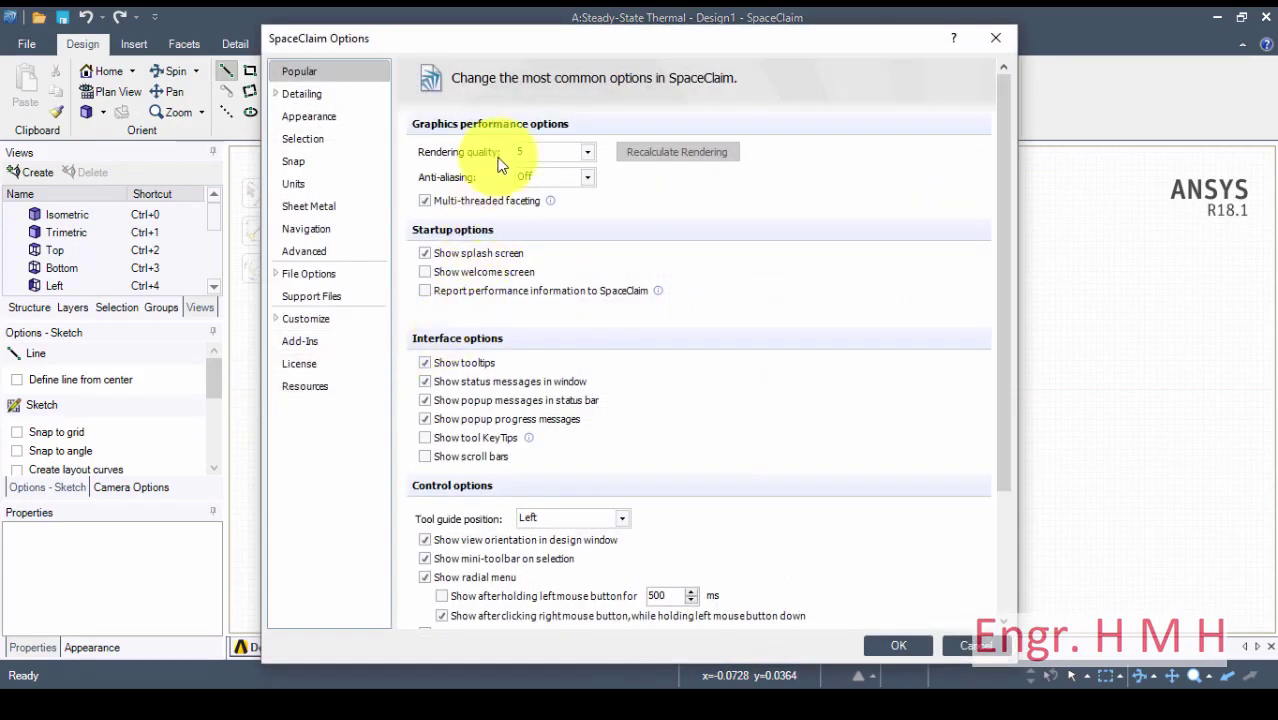
left_click(290, 184)
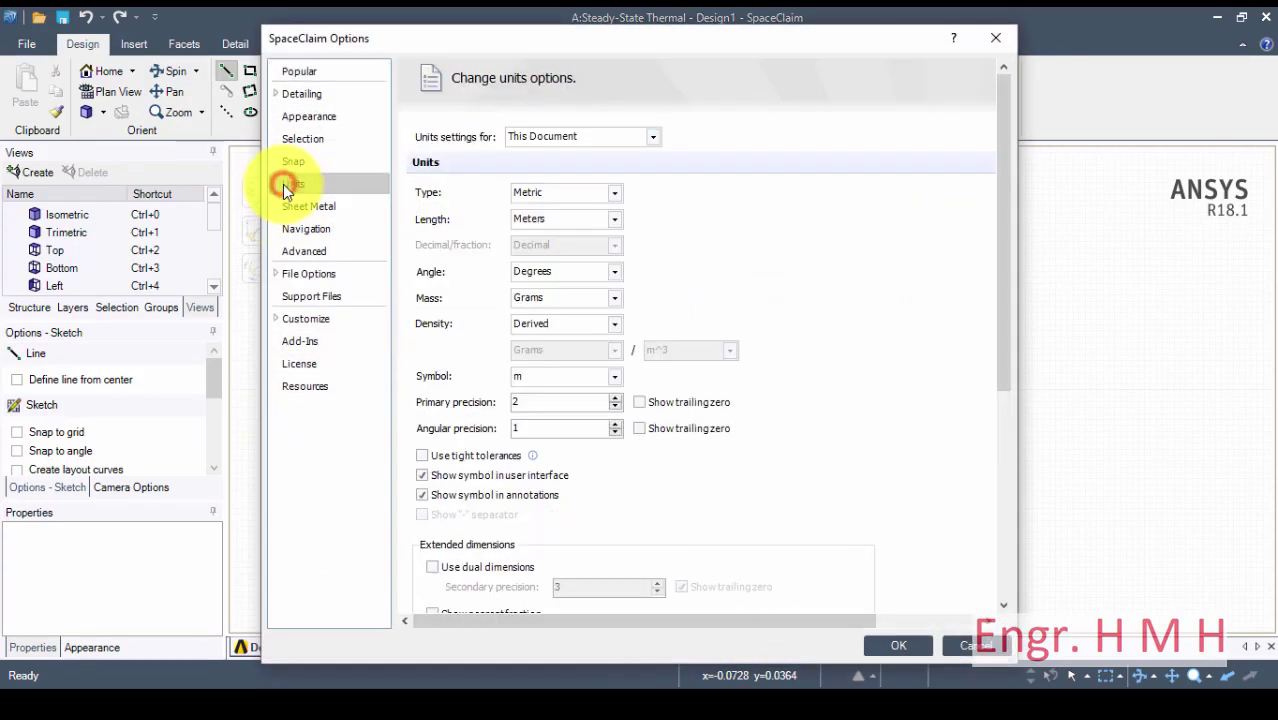
left_click(585, 194)
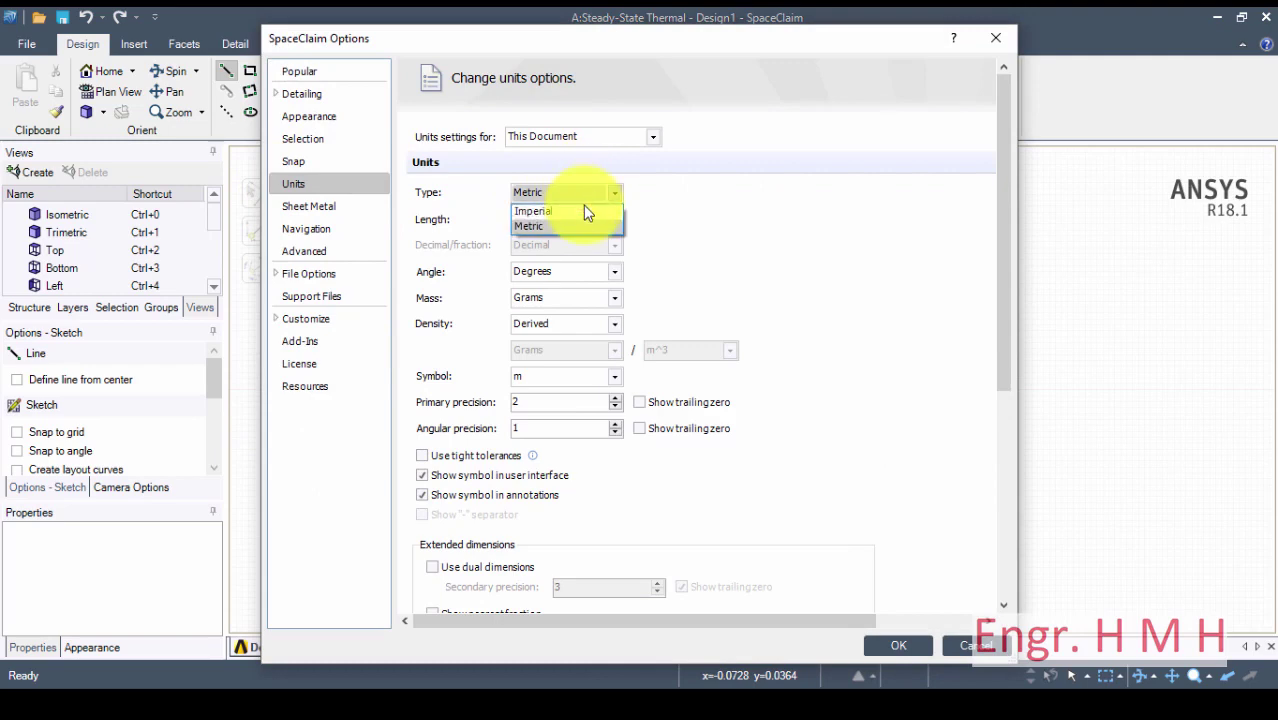
left_click(580, 226)
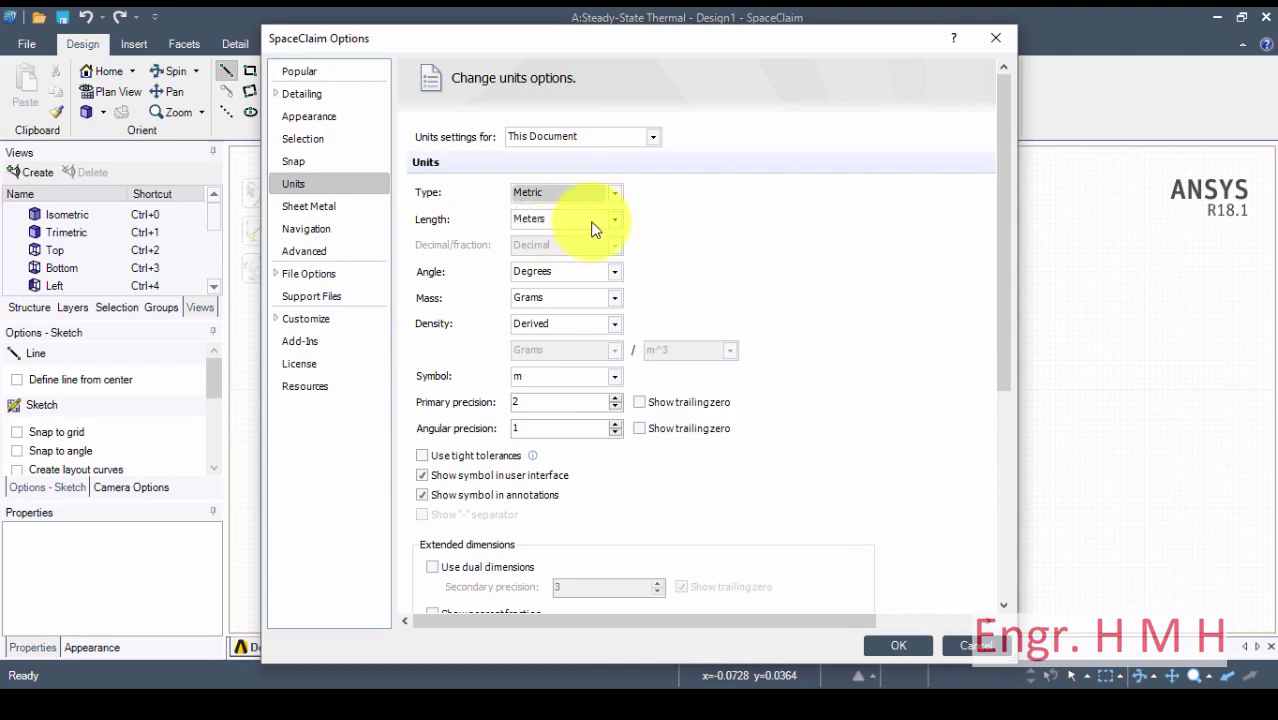
left_click(613, 222)
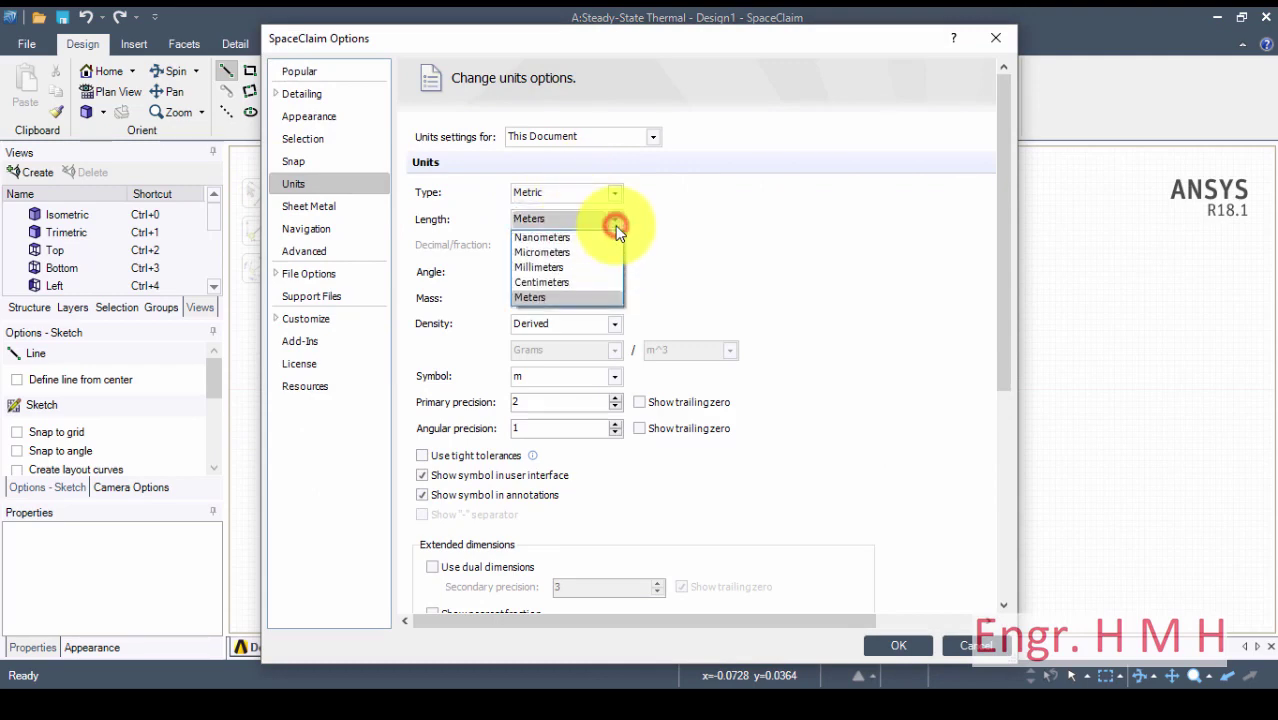
left_click(593, 282)
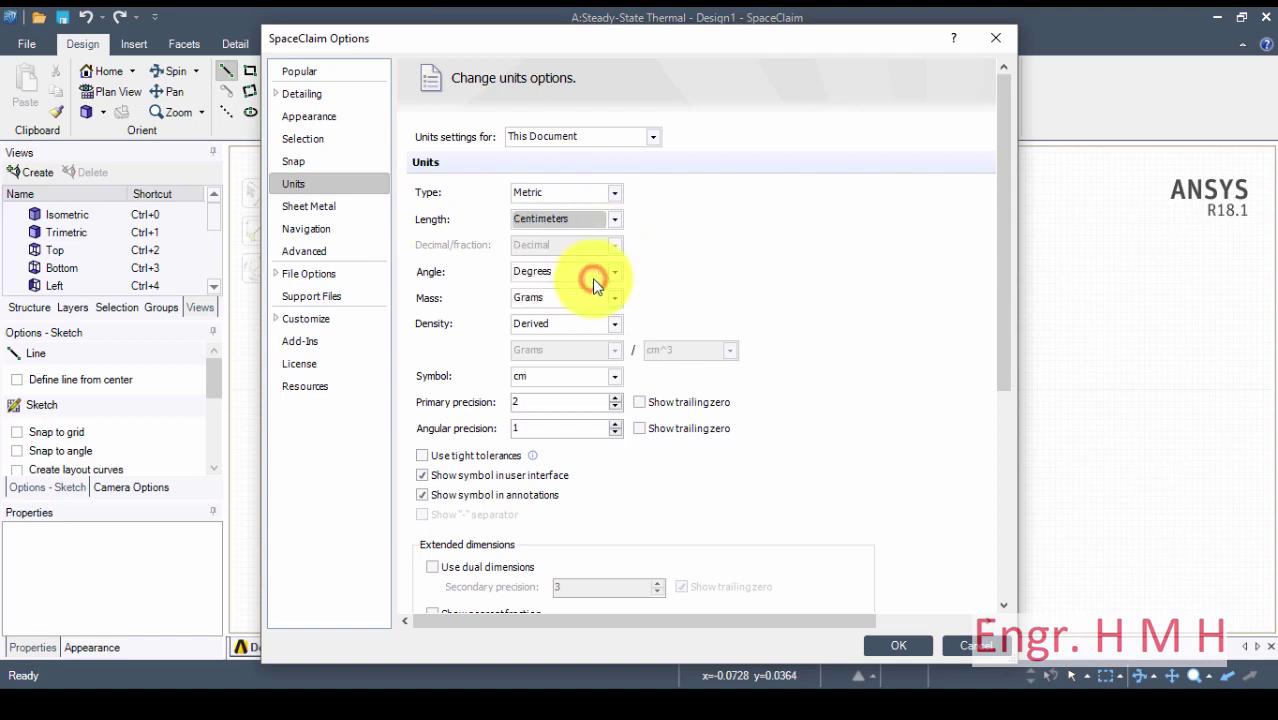
left_click(896, 648)
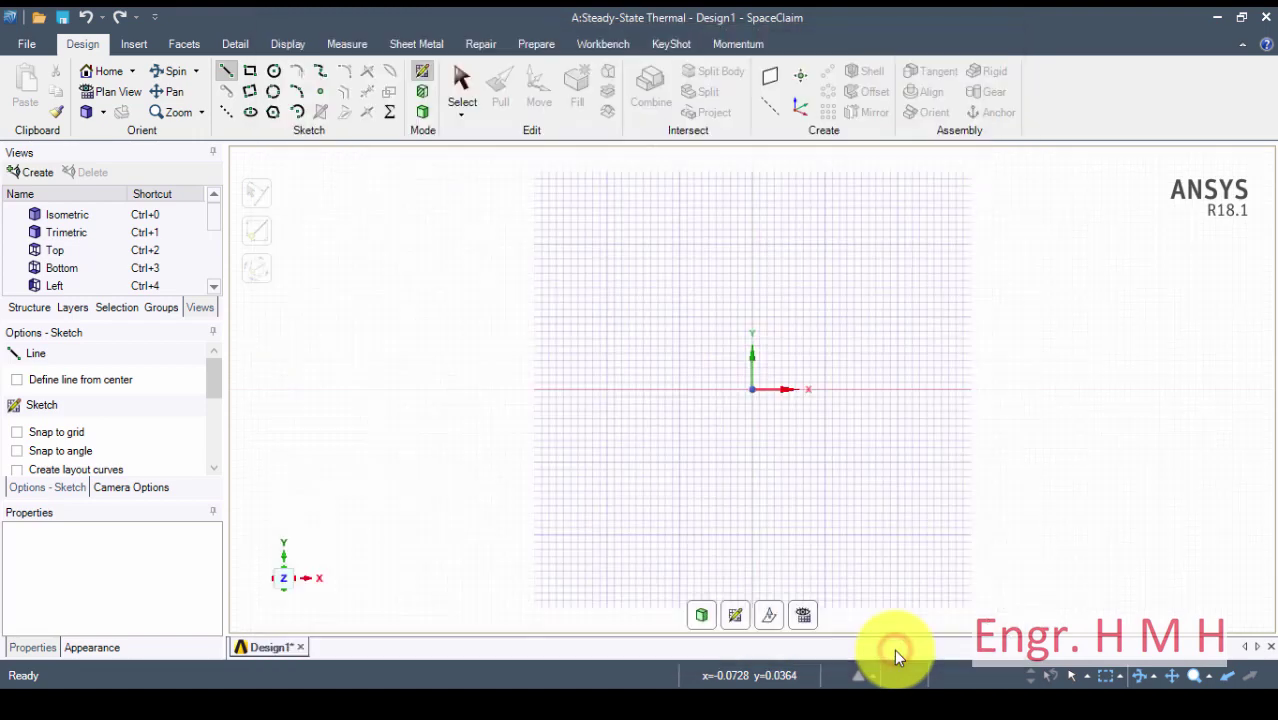
Sketch a 1 cm vertical line upward from the origin as the fin's base.
left_click(228, 71)
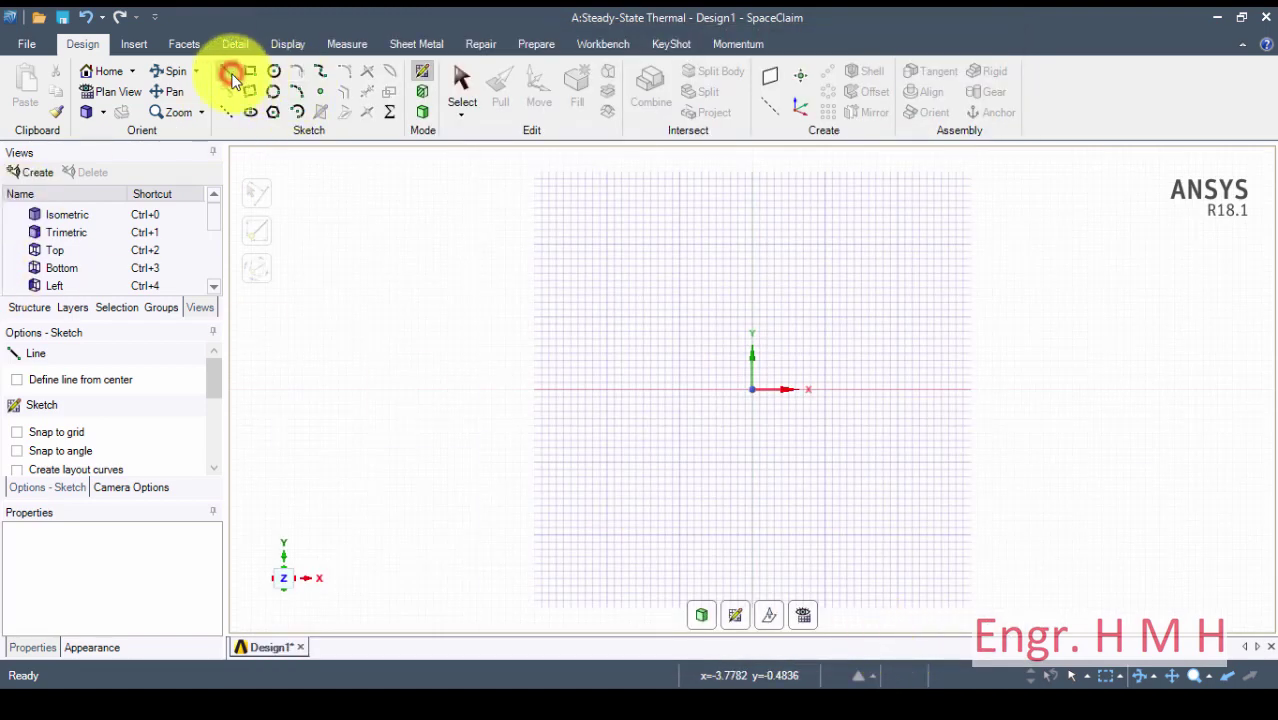
left_click(752, 389)
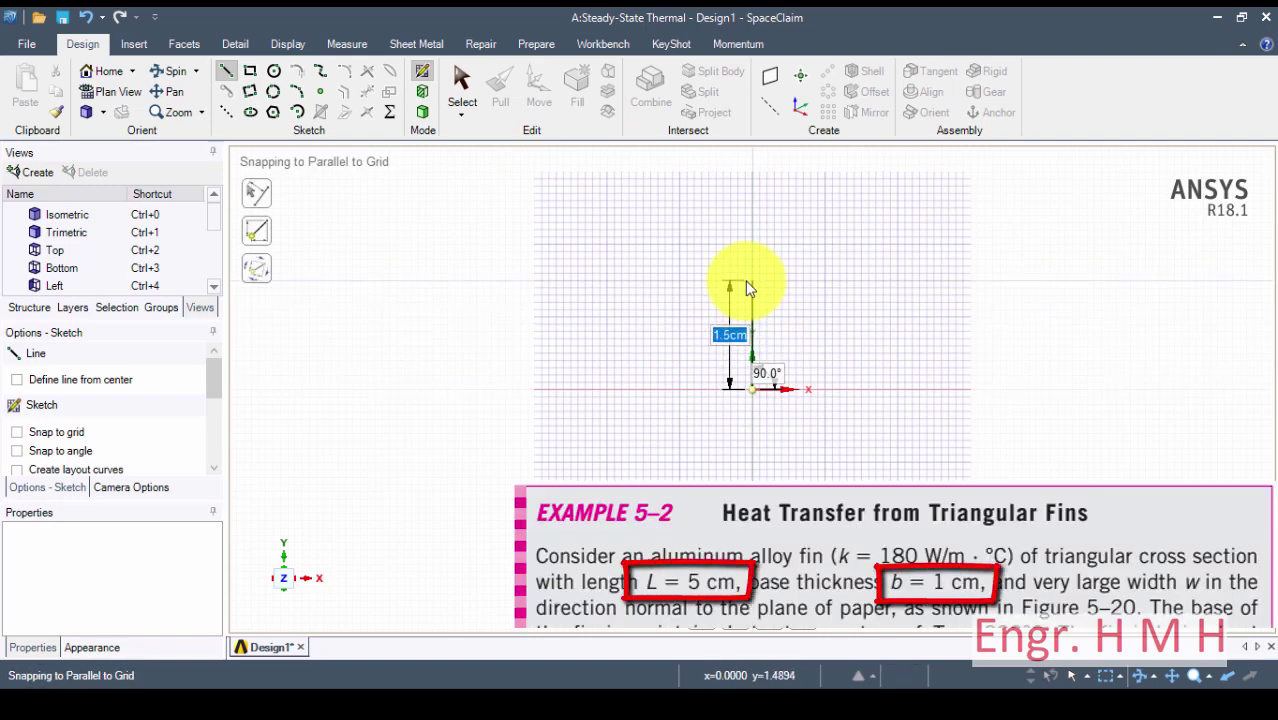
type("1")
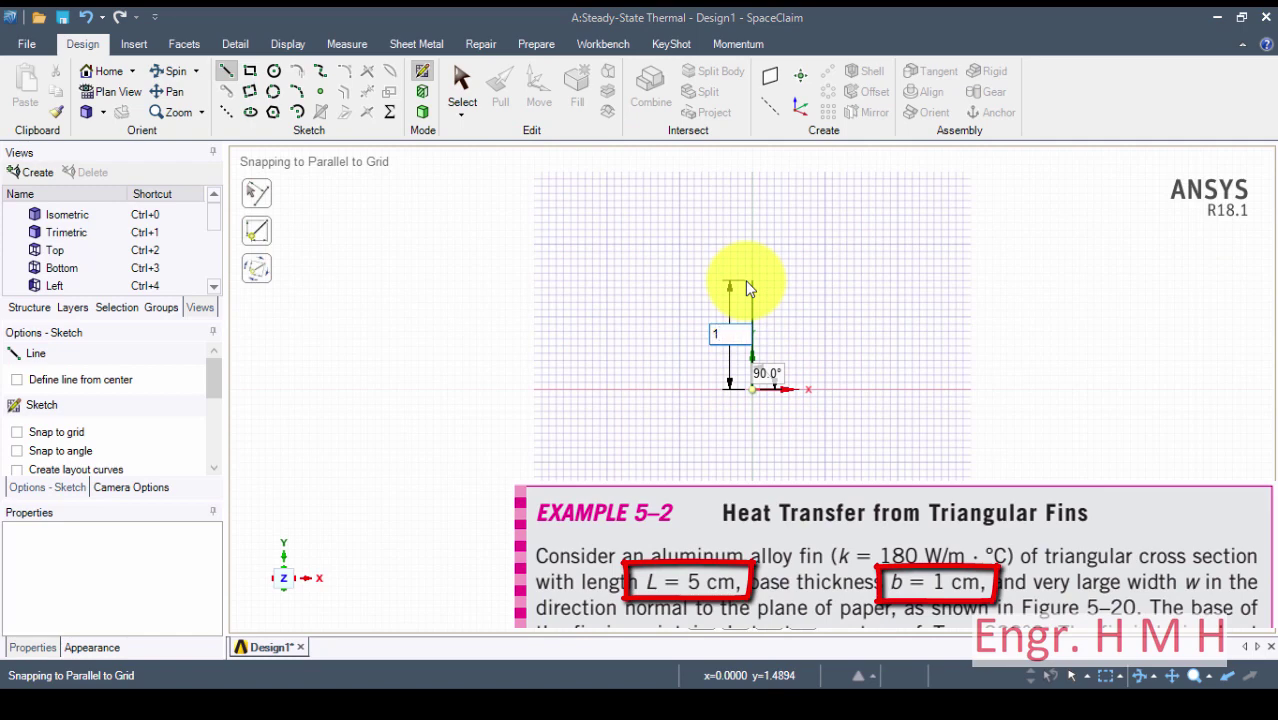
key("Return")
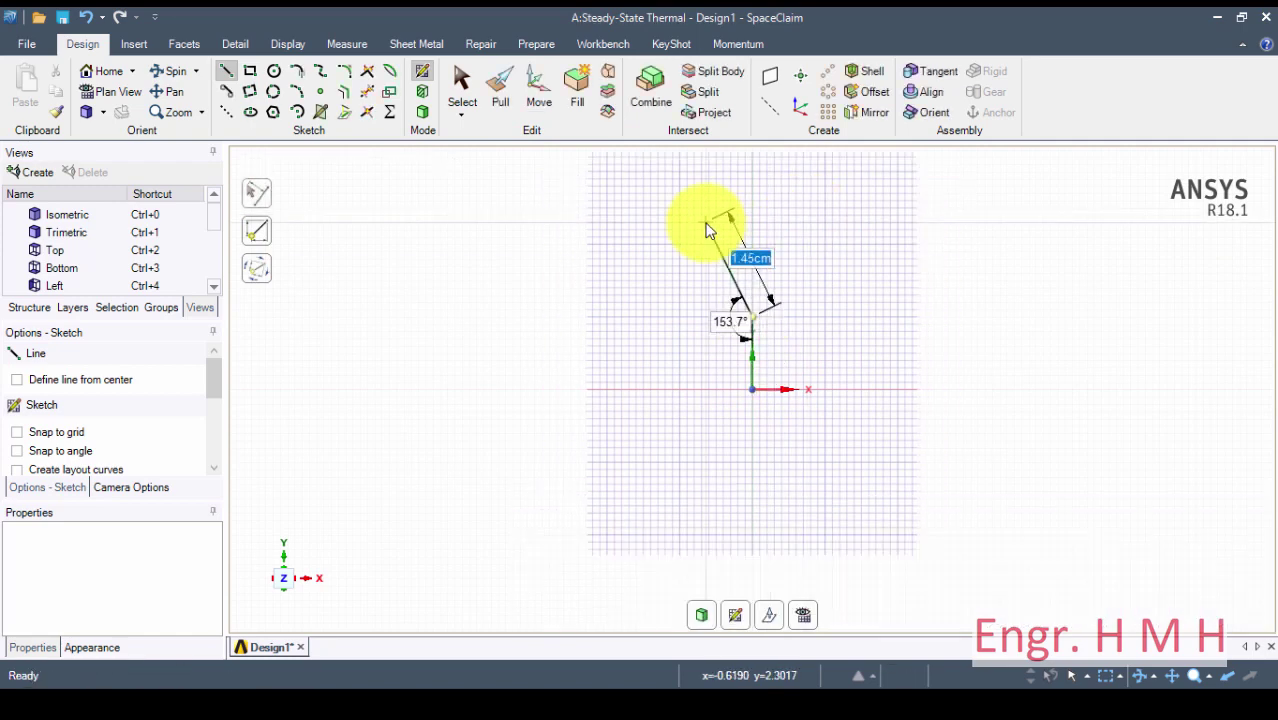
key("Escape")
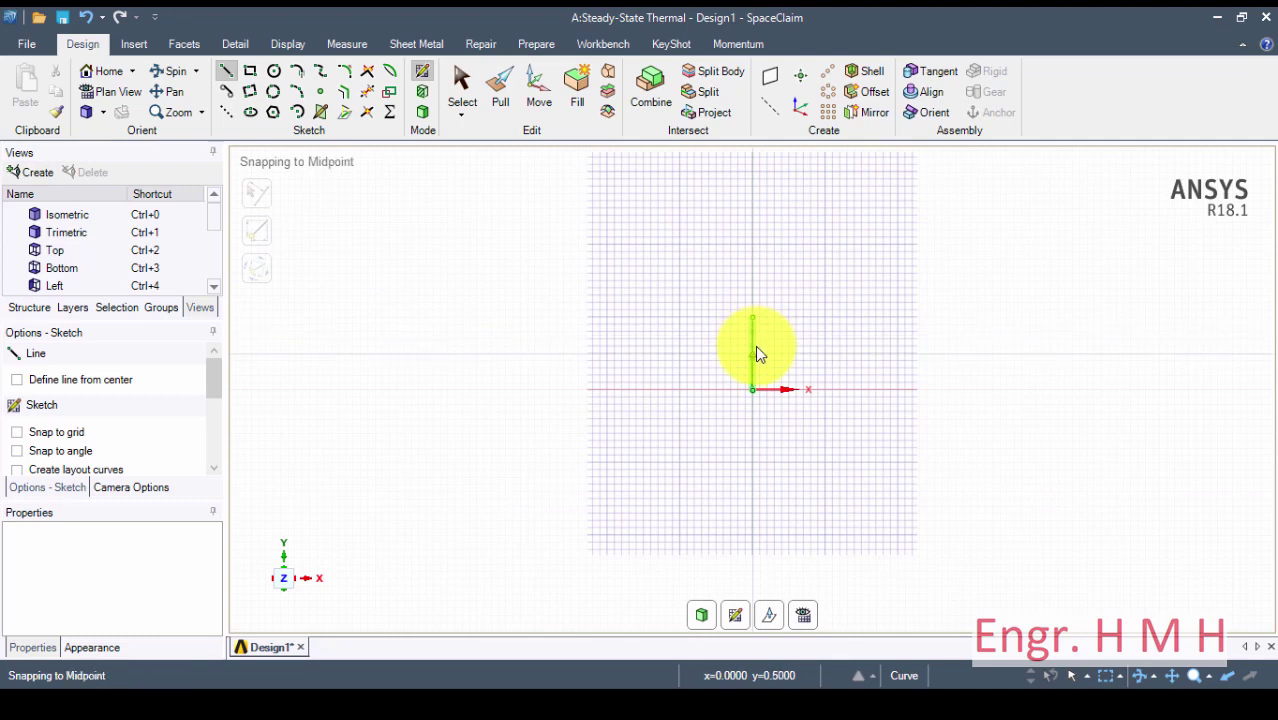
Sketch a 5 cm horizontal line in the positive X direction from the midpoint of the vertical base line.
left_click(756, 354)
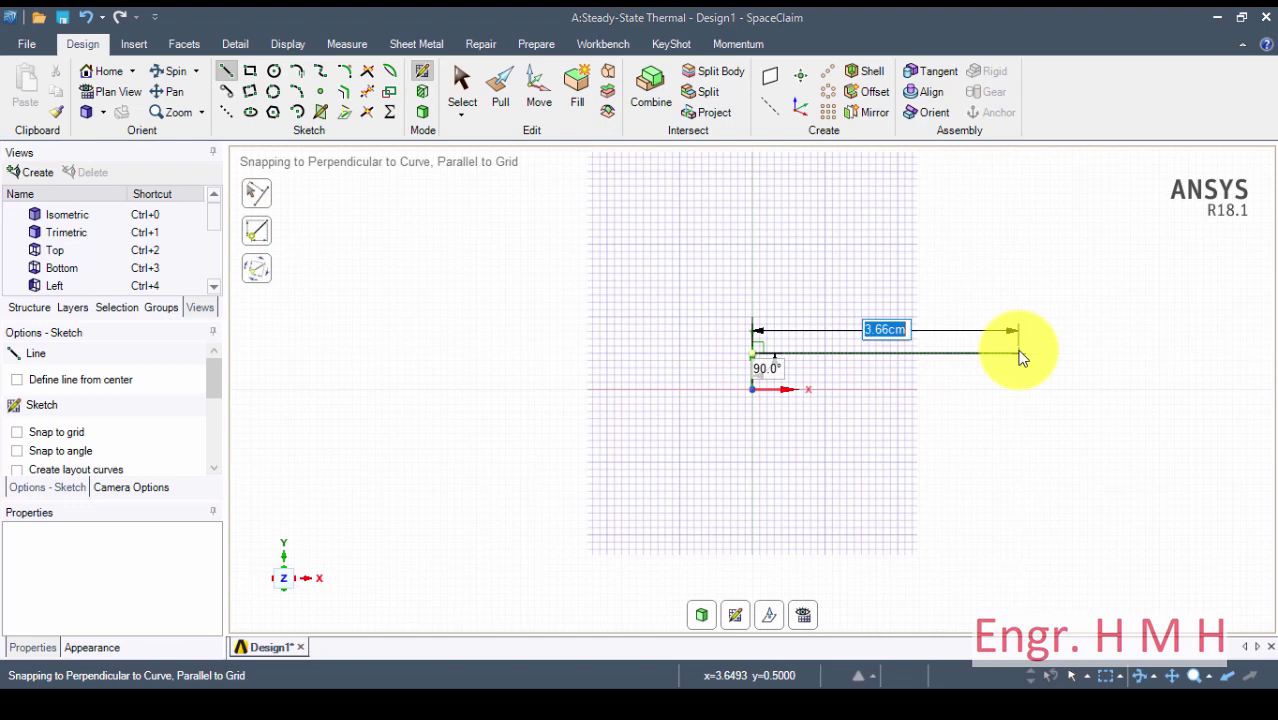
type("5")
key("Return")
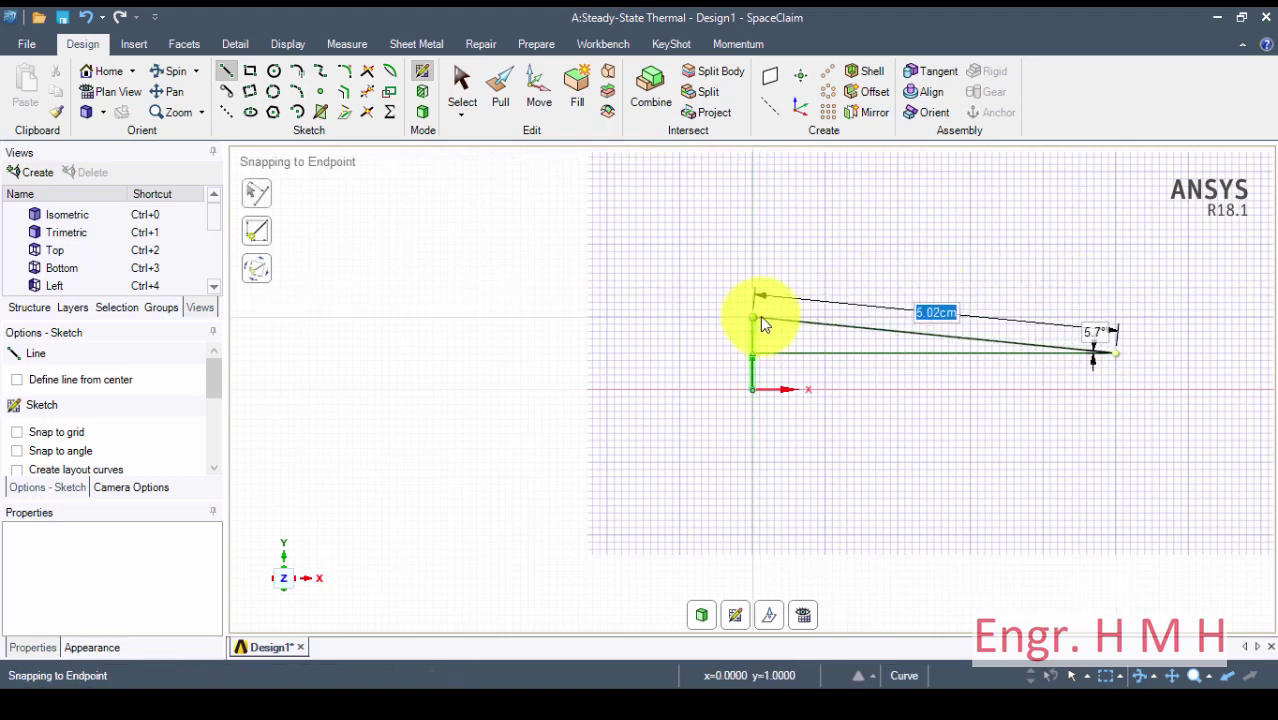
key("Escape")
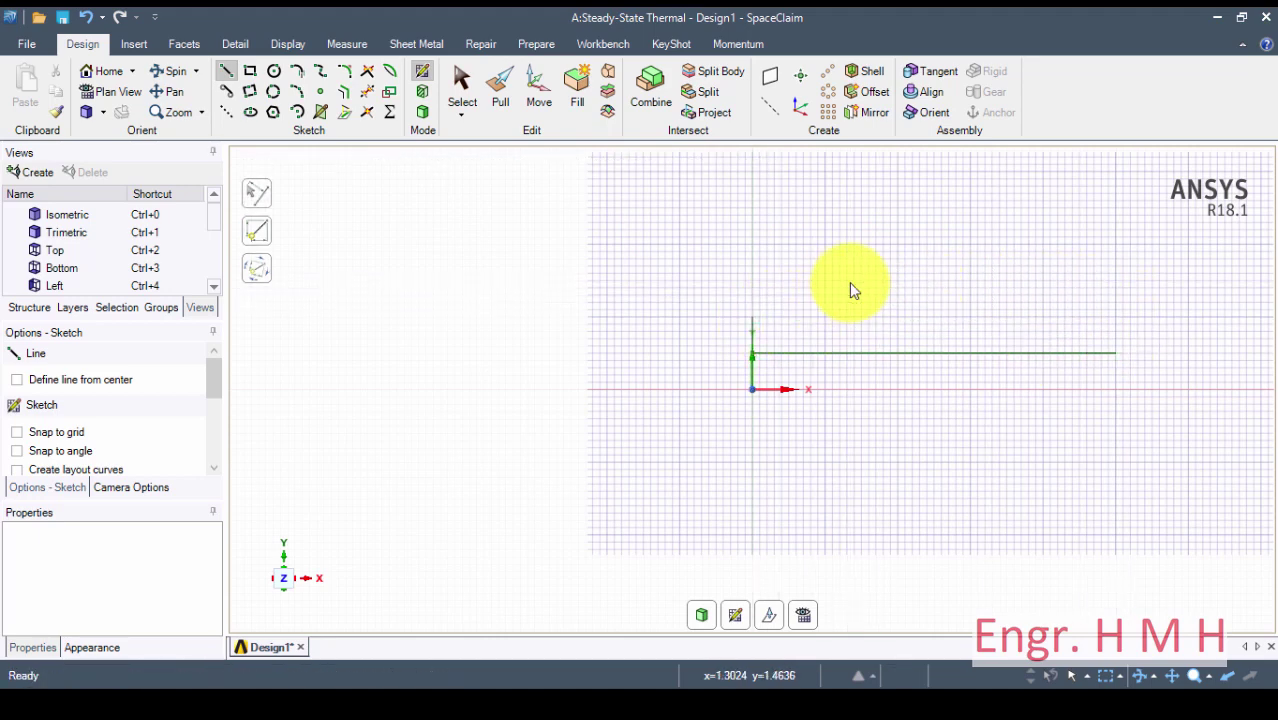
Sketch two sloping lines from the top and bottom ends of the vertical base to the free end of the horizontal line.
left_click(222, 76)
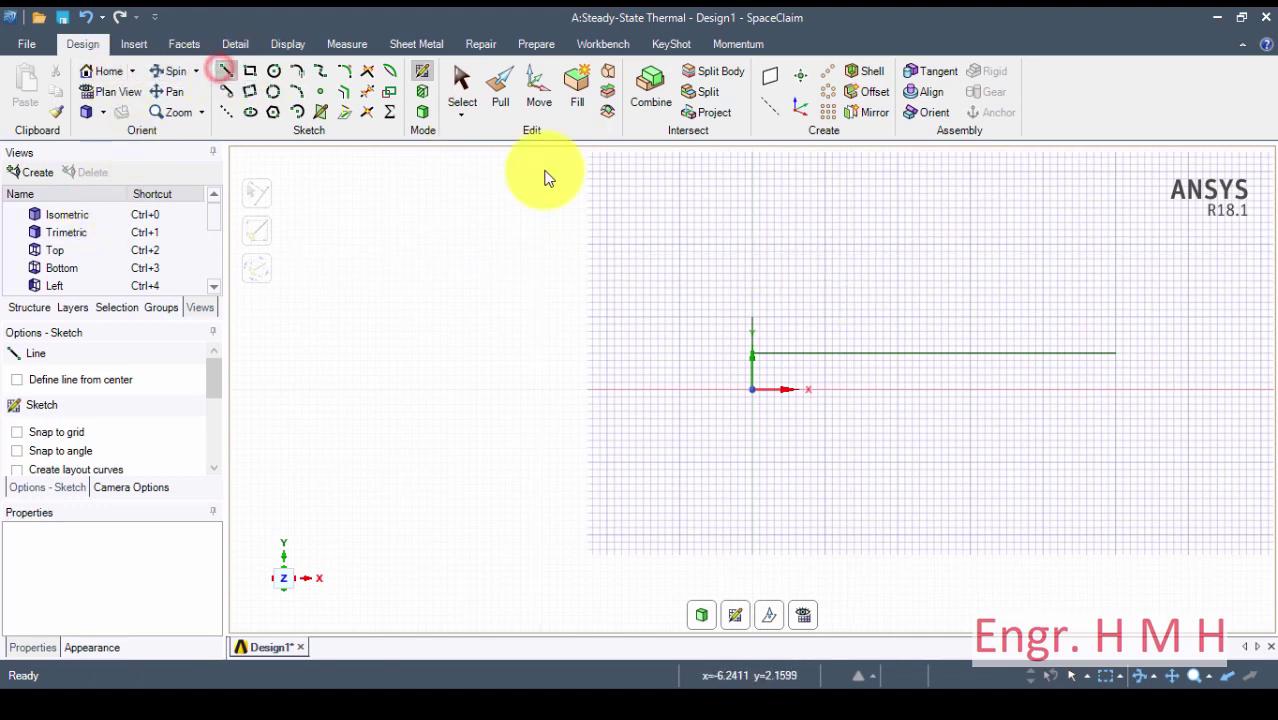
left_click(751, 320)
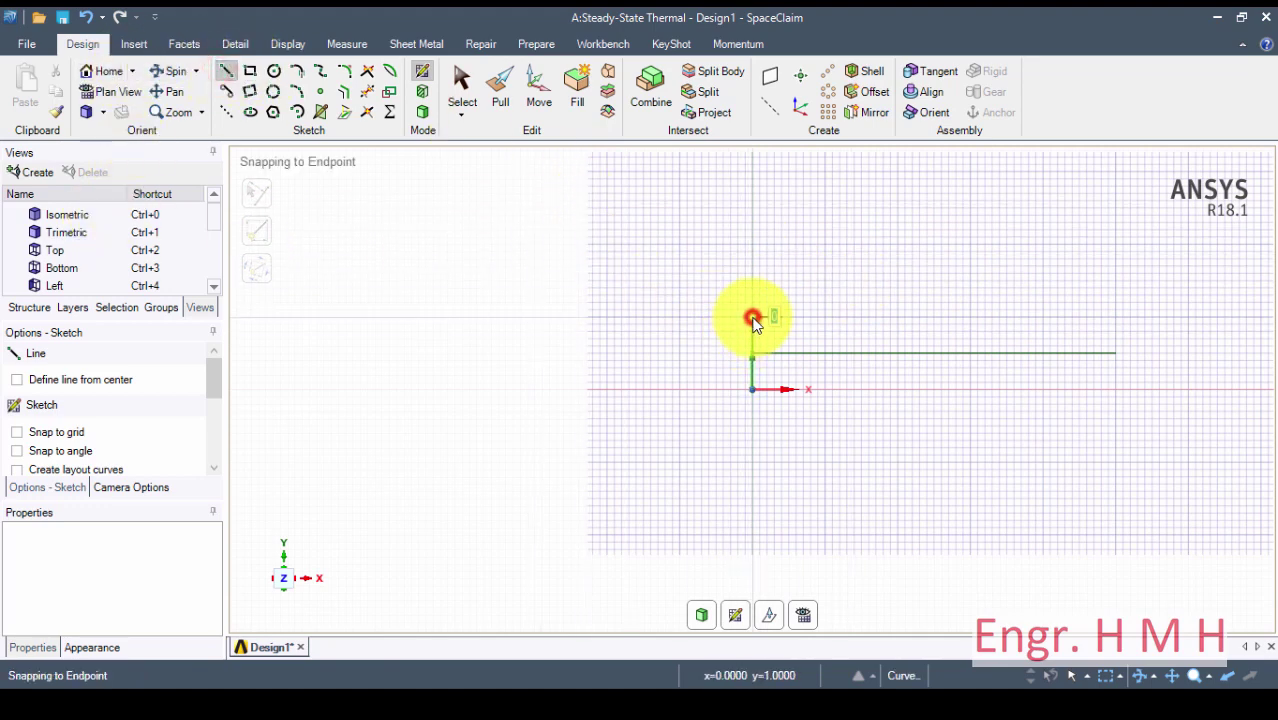
left_click(1116, 355)
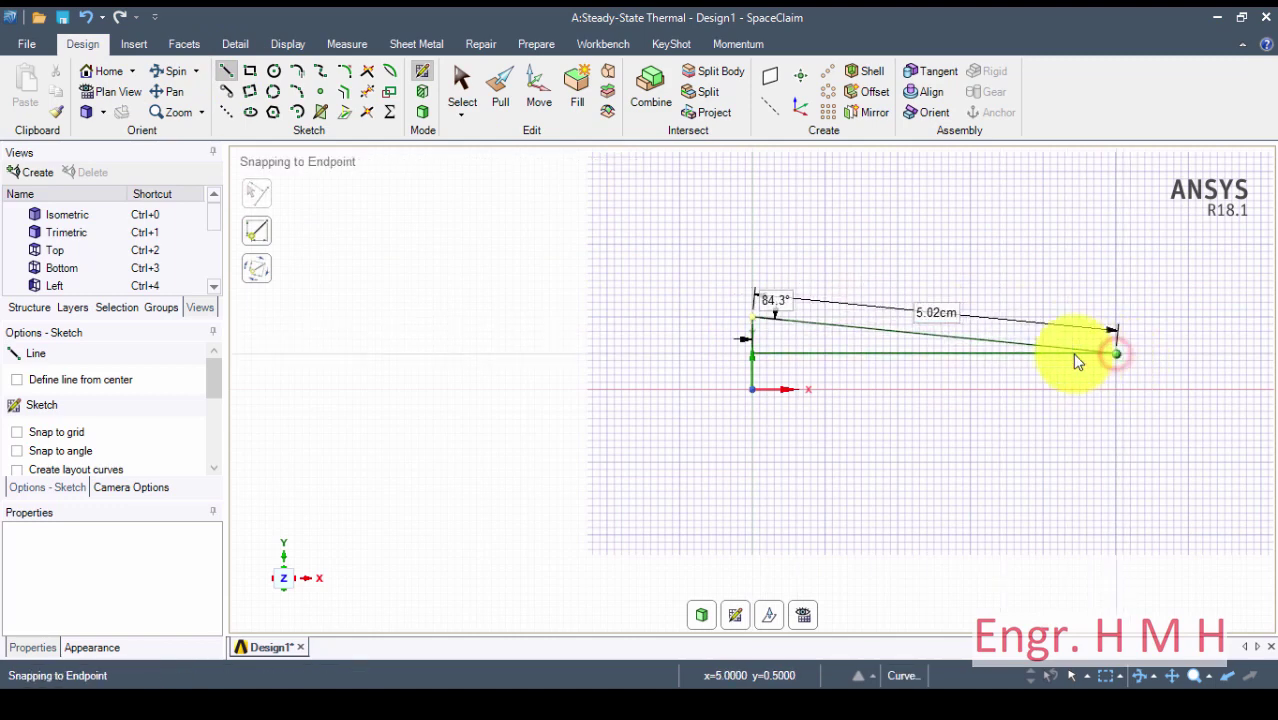
left_click(754, 390)
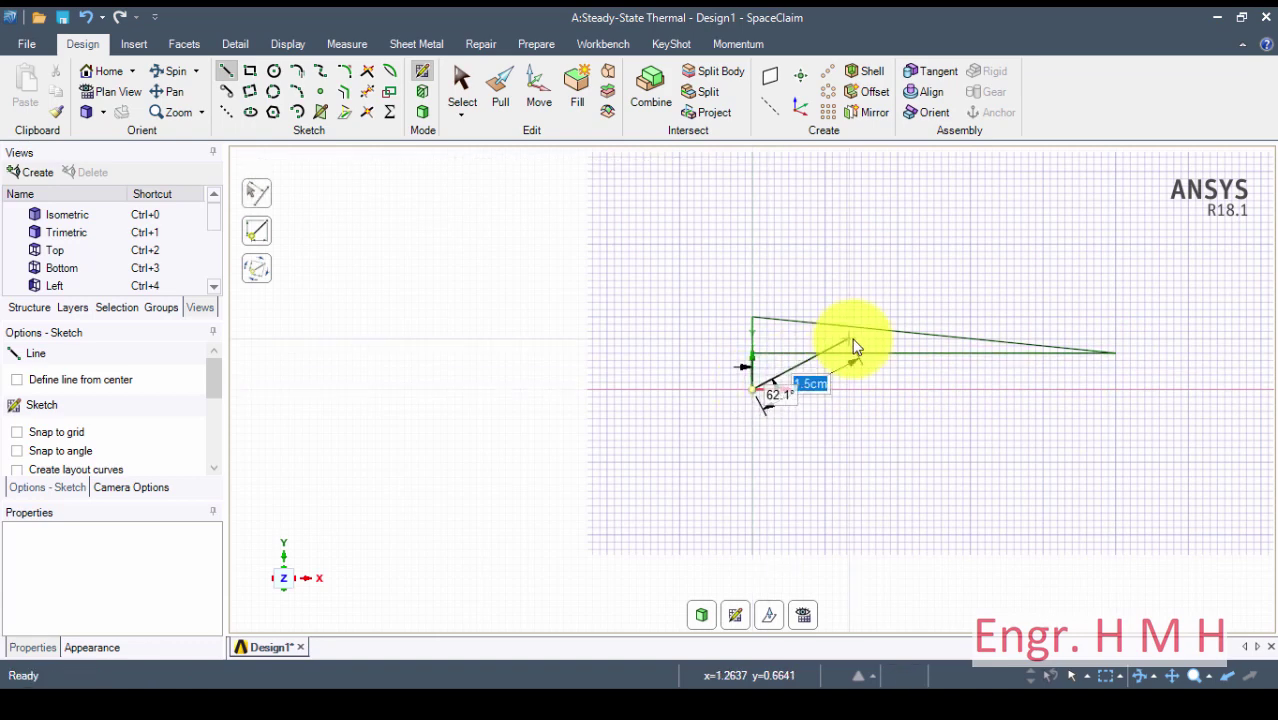
left_click(1116, 356)
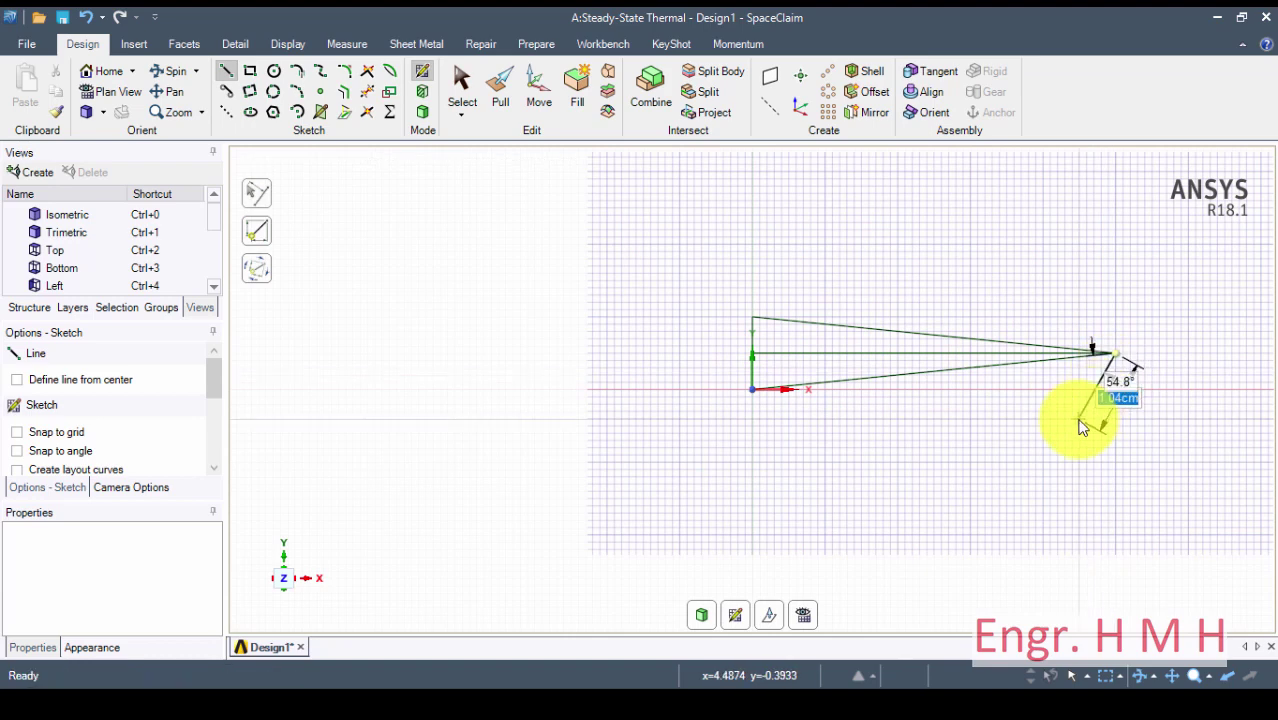
key("Escape")
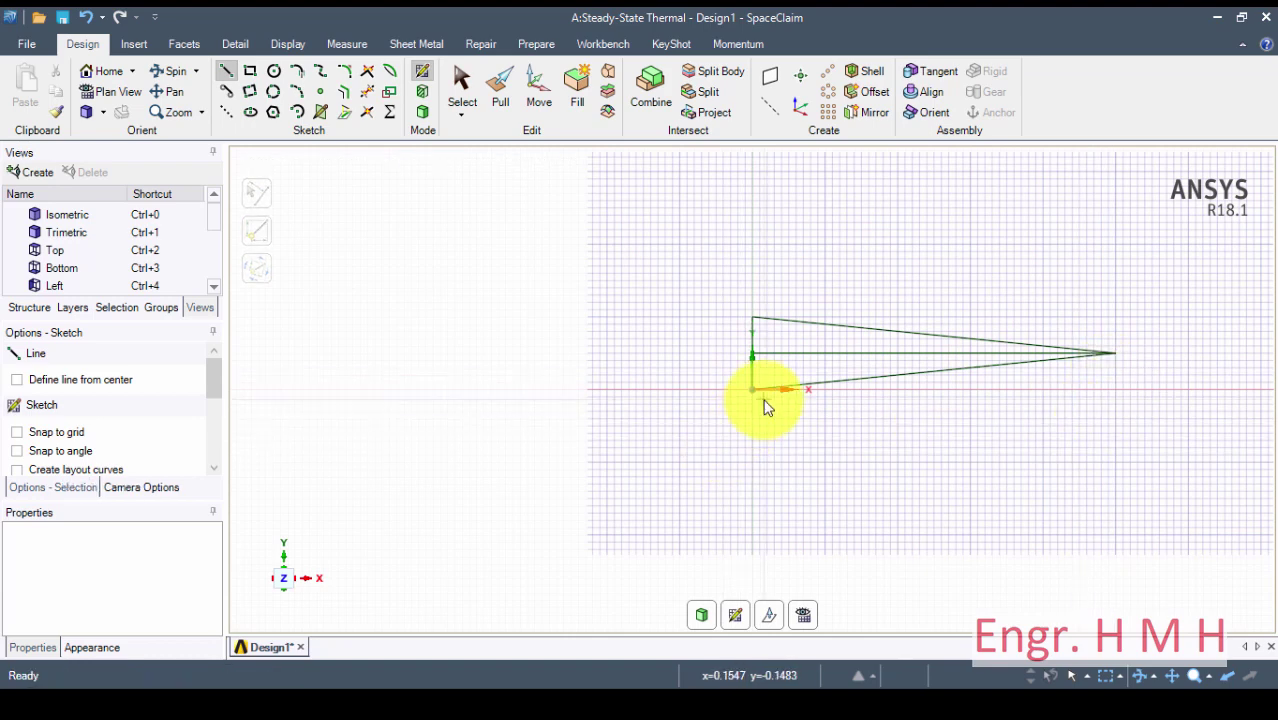
Delete the 5 cm horizontal centre line inside the triangle.
key("s")
left_click(776, 353)
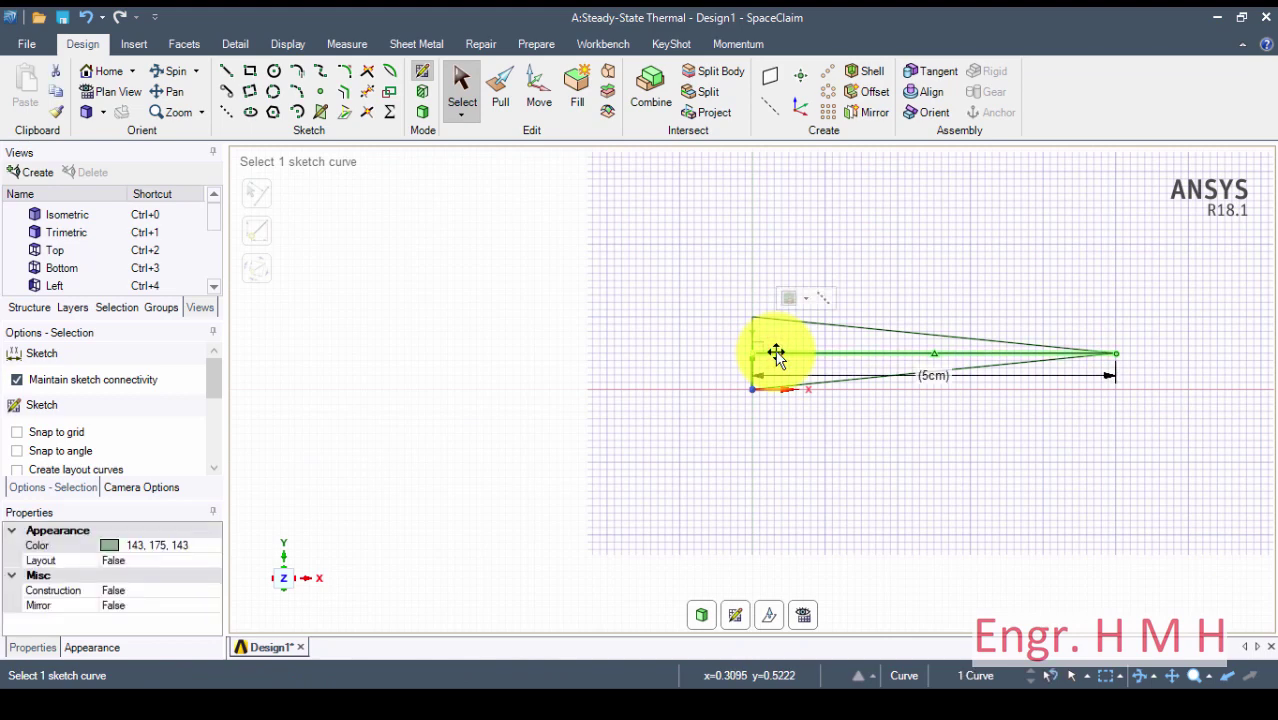
key("Delete")
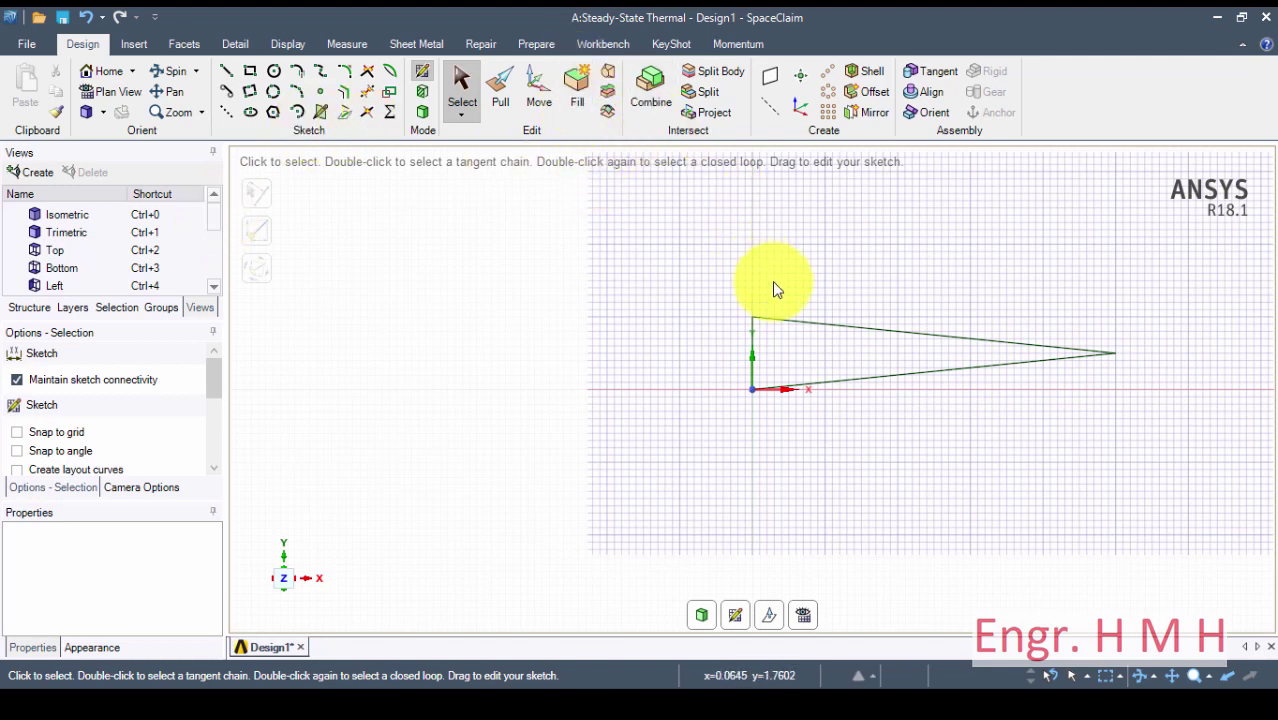
Select the three curves of the triangle and fill them to create a surface.
left_click(825, 324)
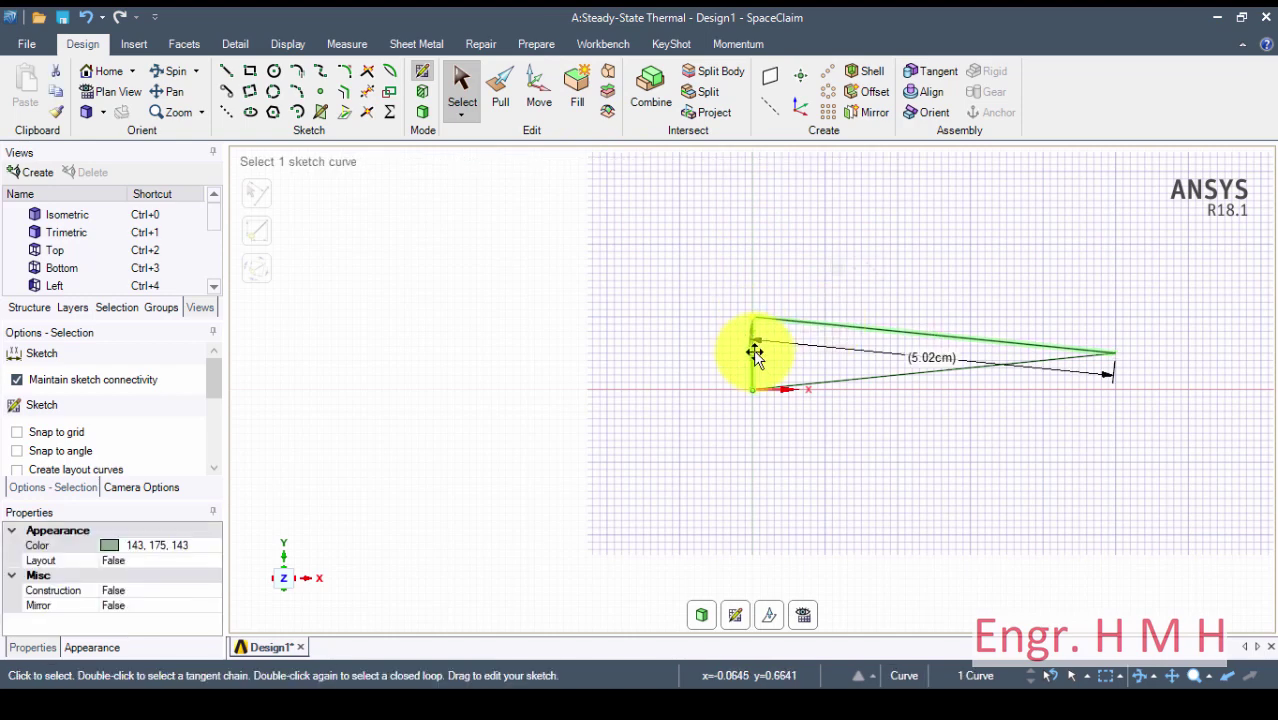
left_click(727, 282)
mouse_move(778, 342)
left_mouse_down()
mouse_move(1155, 405)
mouse_move(1161, 422)
left_mouse_up()
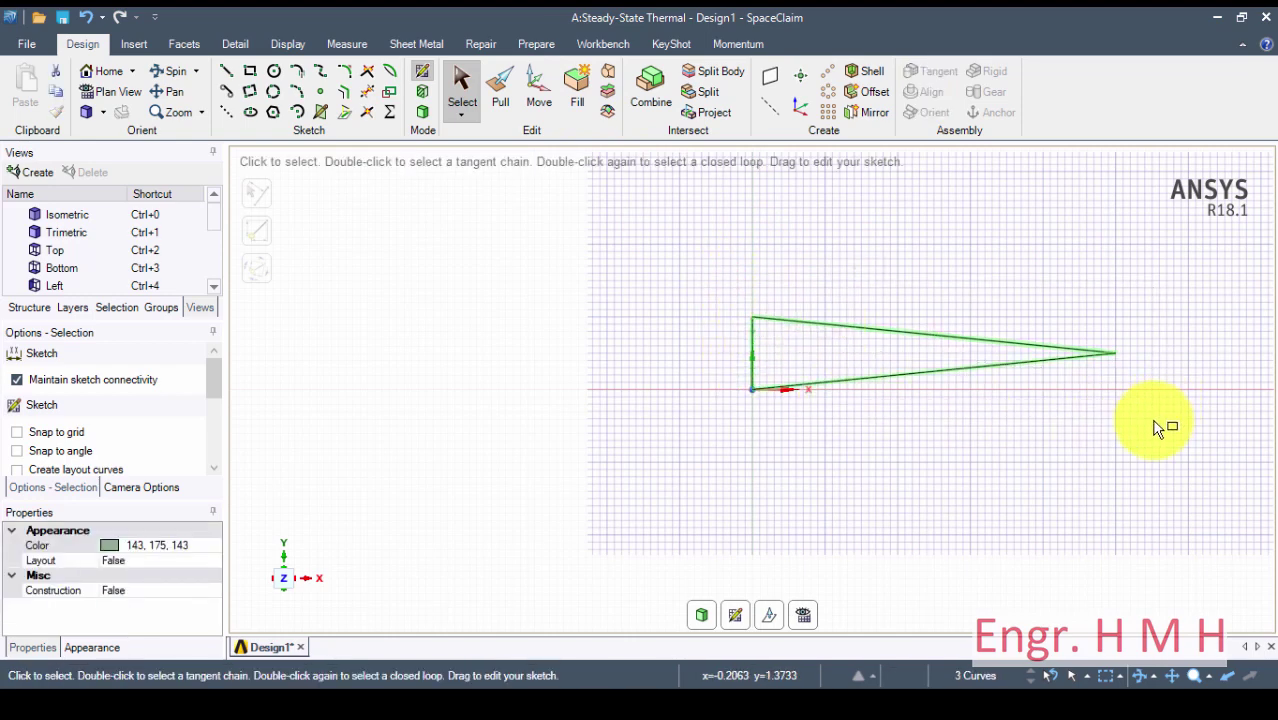
left_click(590, 103)
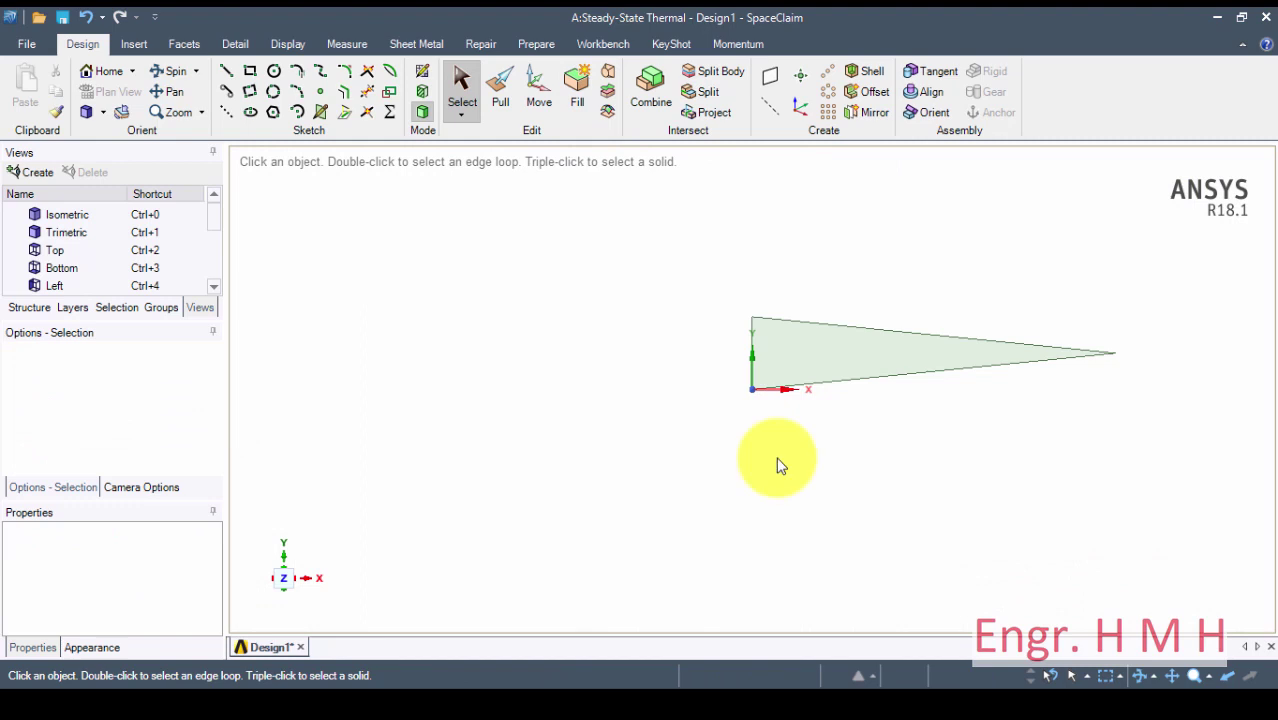
Close the SpaceClaim geometry and open the Model cell of the Steady-State Thermal system in Mechanical.
left_click(1268, 24)
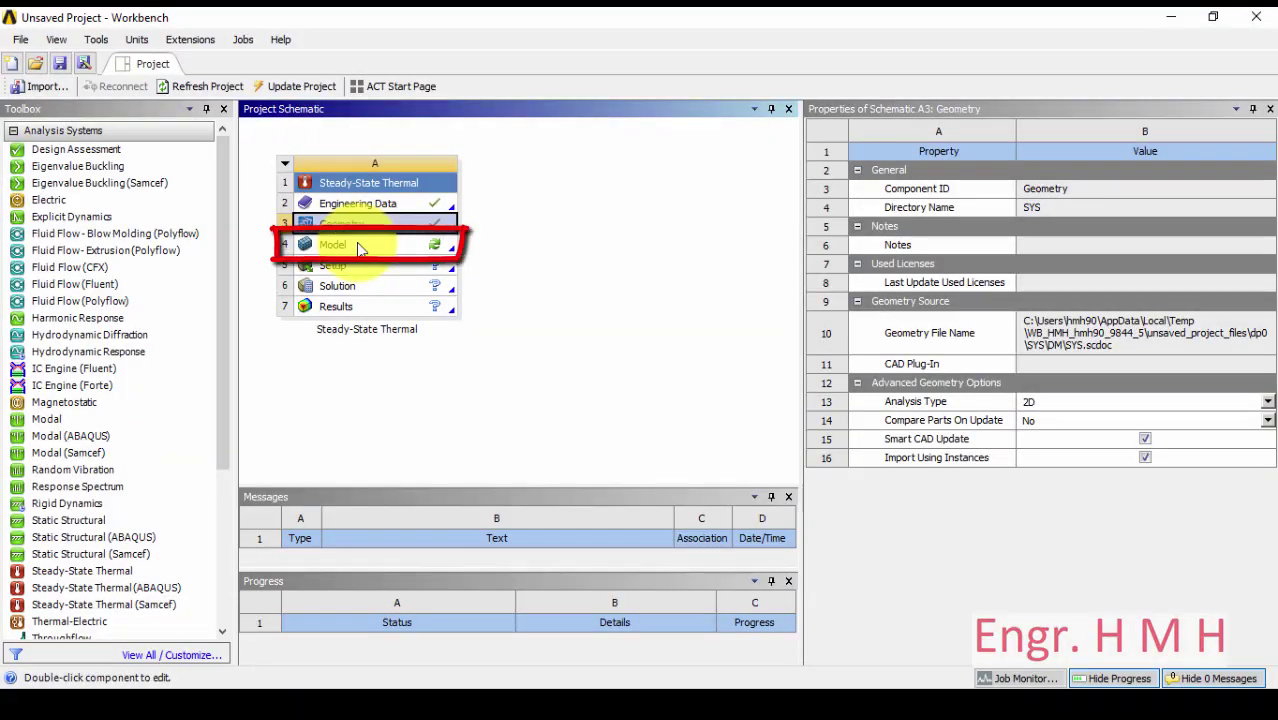
left_click(359, 248)
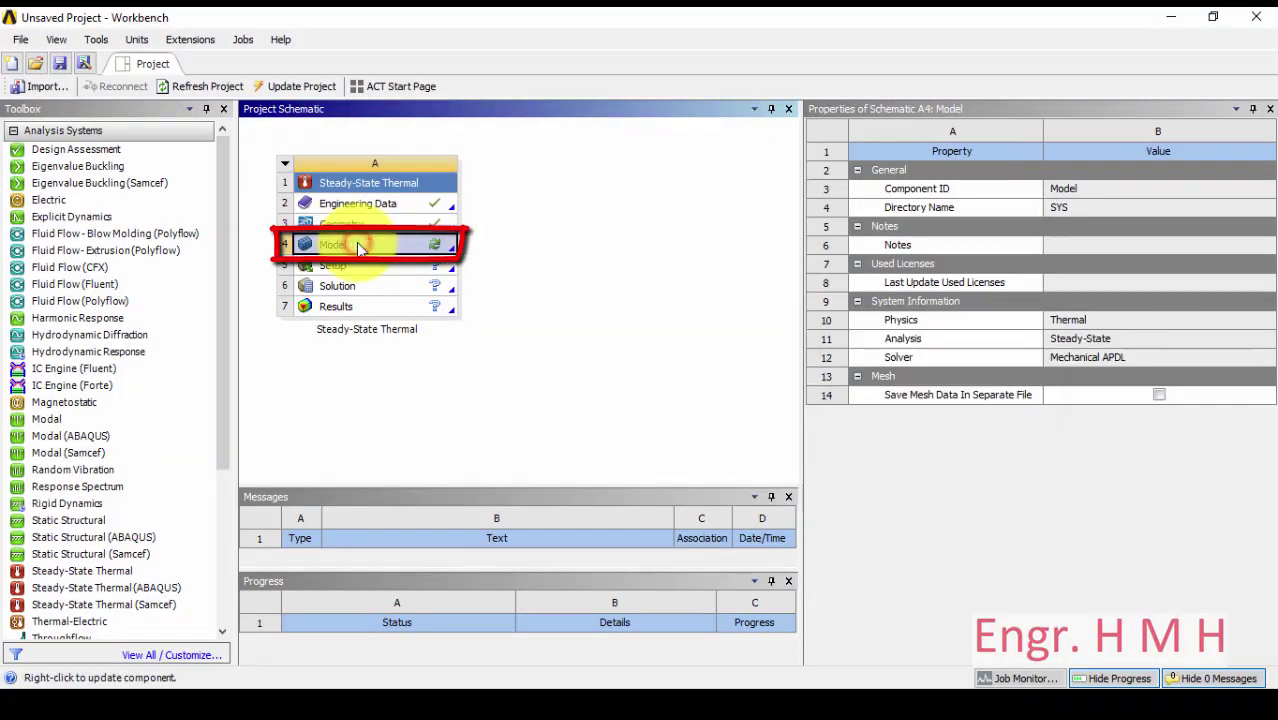
double_click(359, 248)
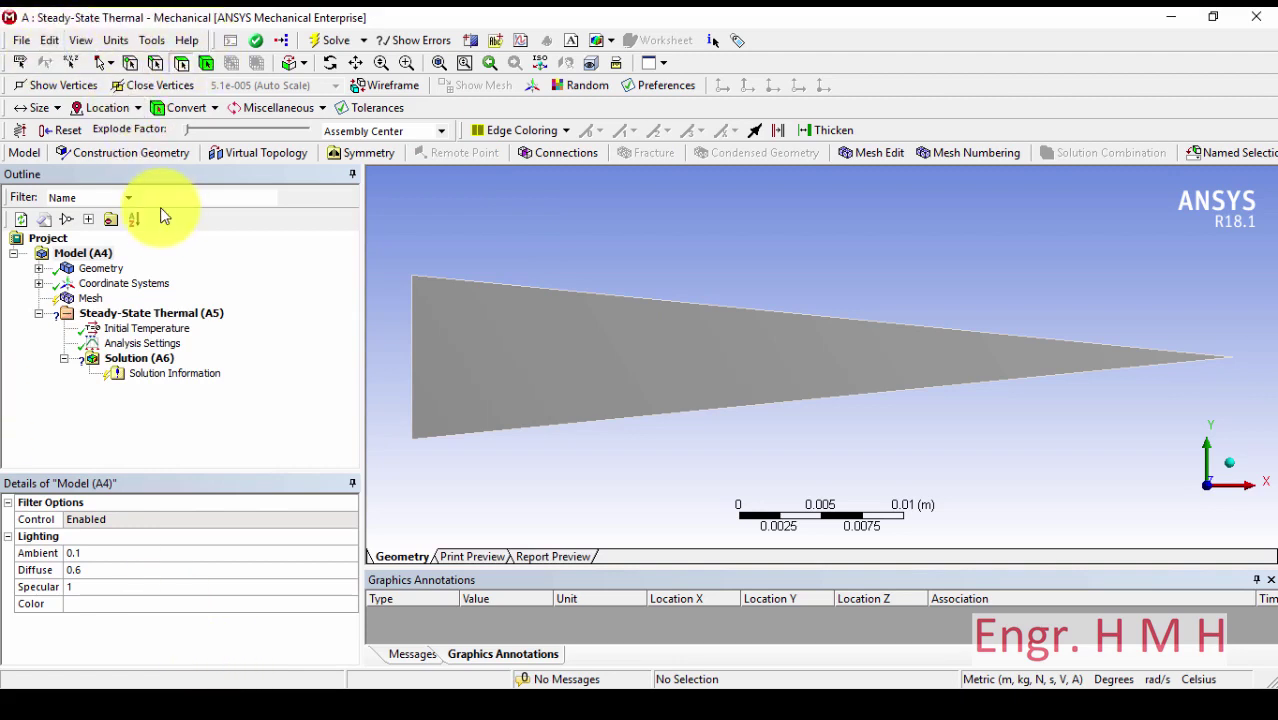
Assign the Aluminum material to the fin's surface body under Geometry.
left_click(88, 271)
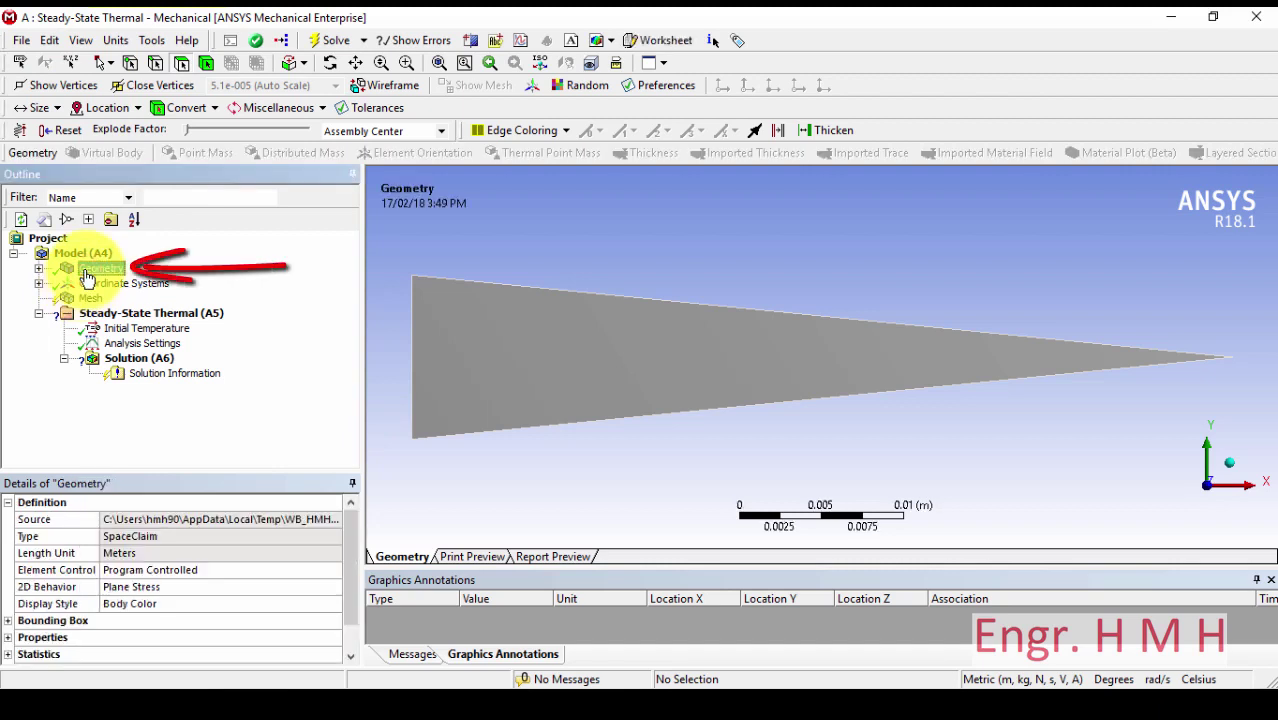
left_click(8, 639)
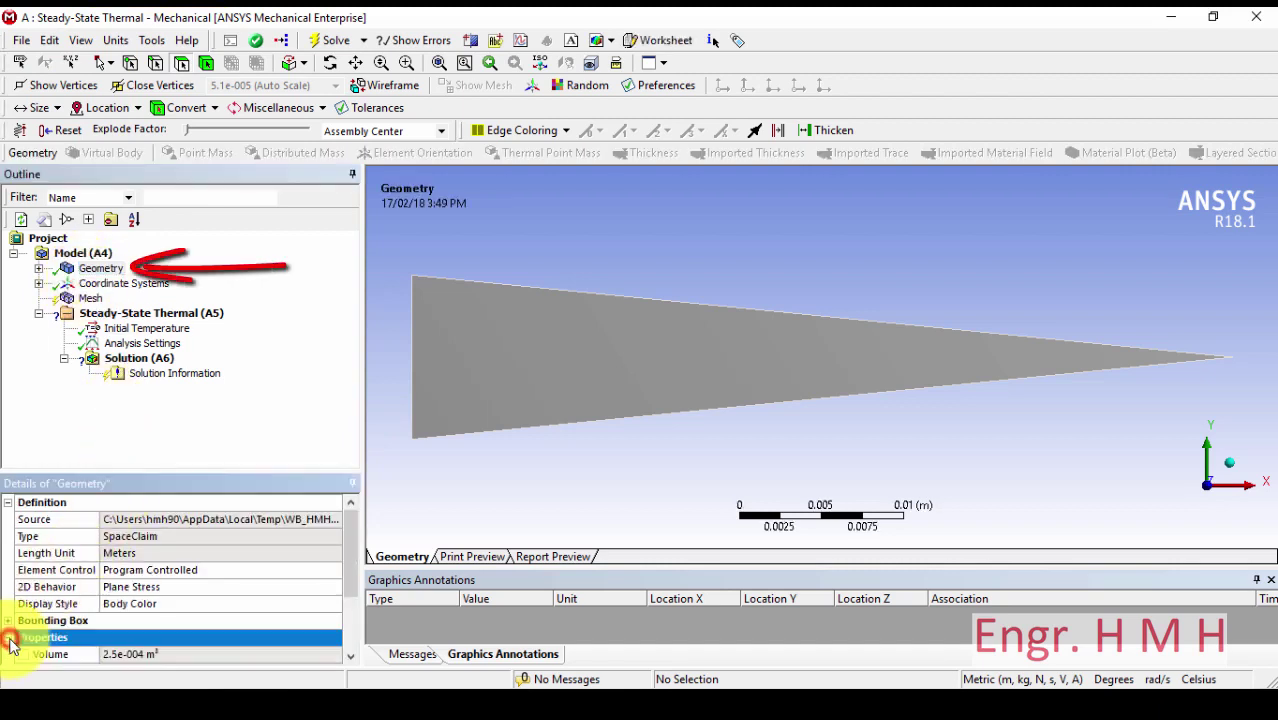
scroll(230, 572, "down", 2)
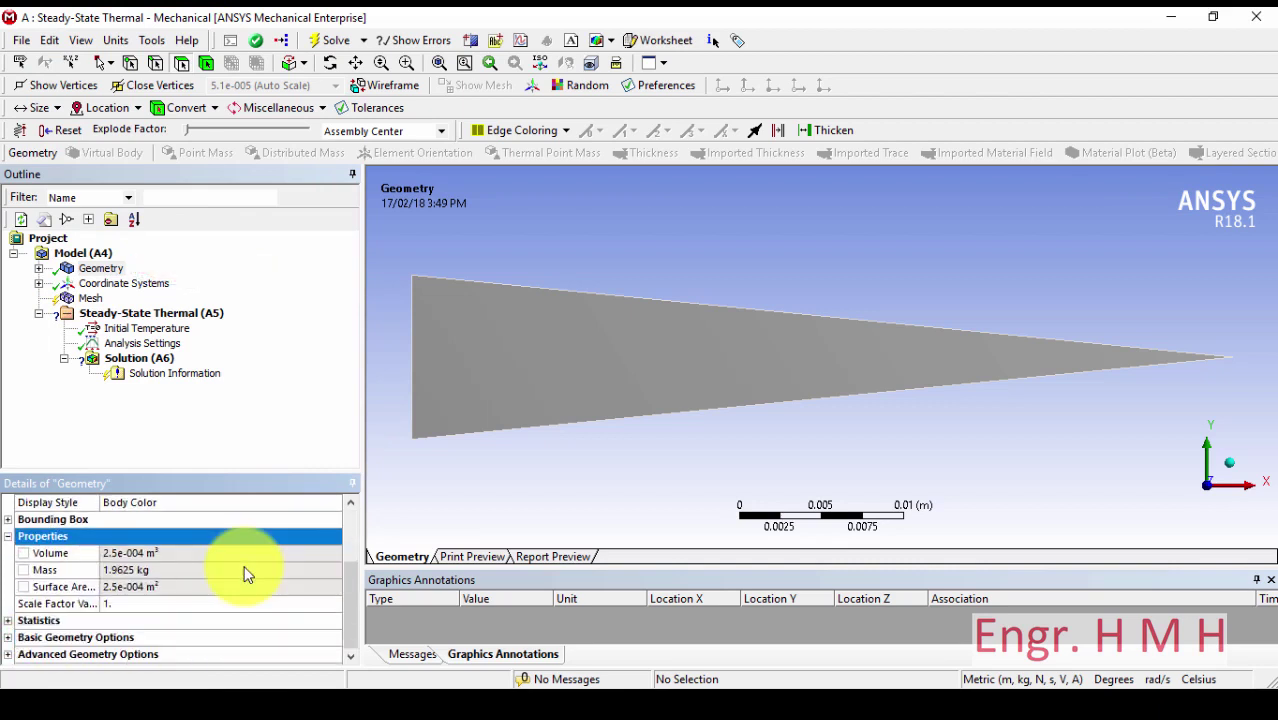
left_click(38, 268)
left_click(115, 285)
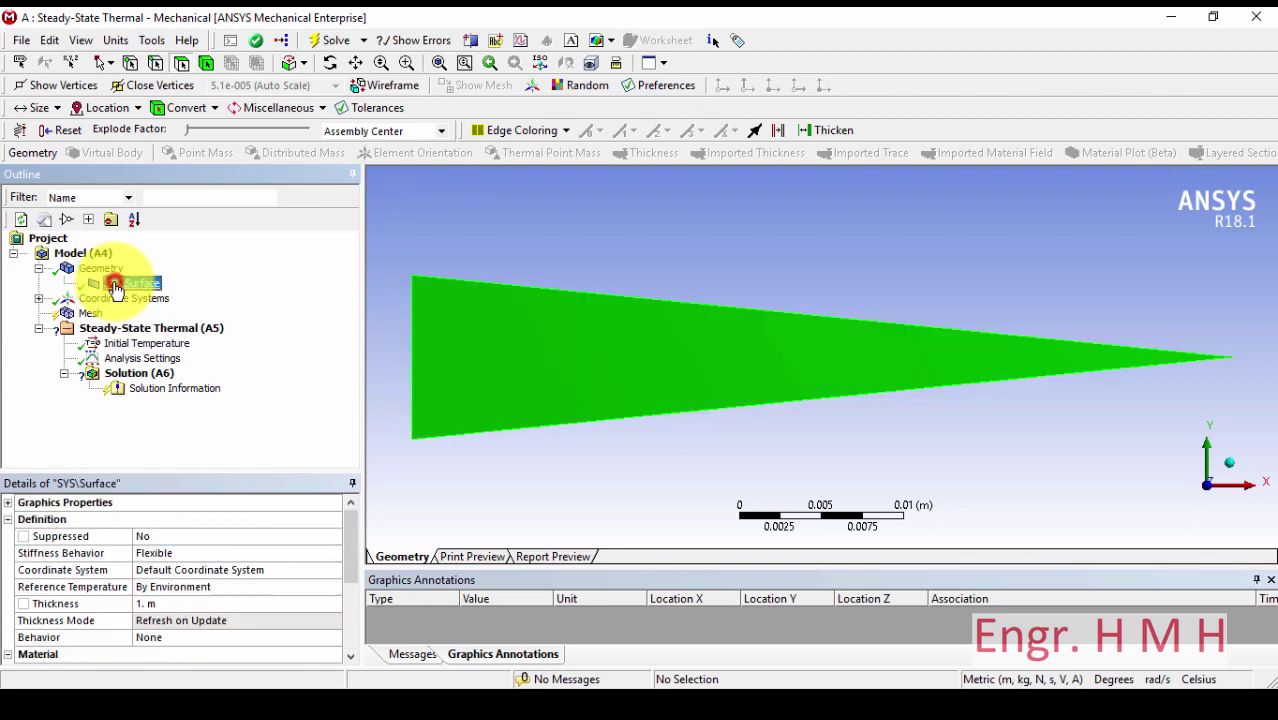
scroll(152, 534, "down", 1)
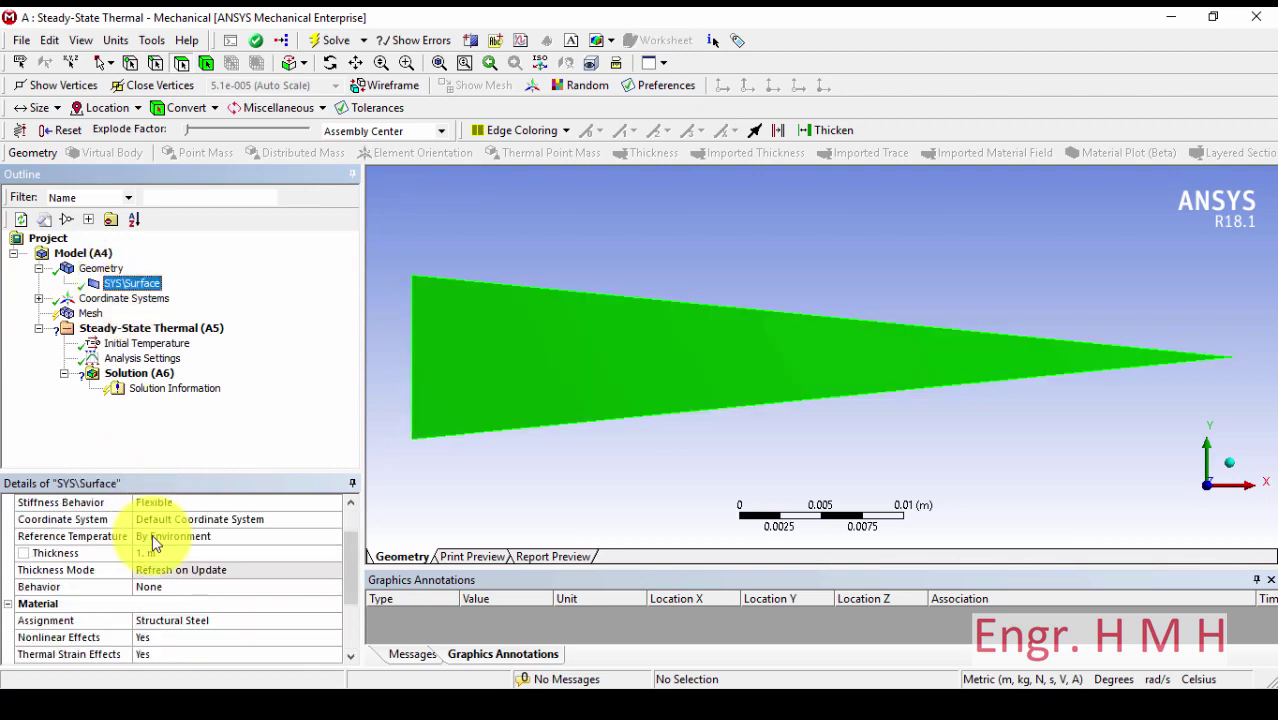
scroll(180, 550, "down", 1)
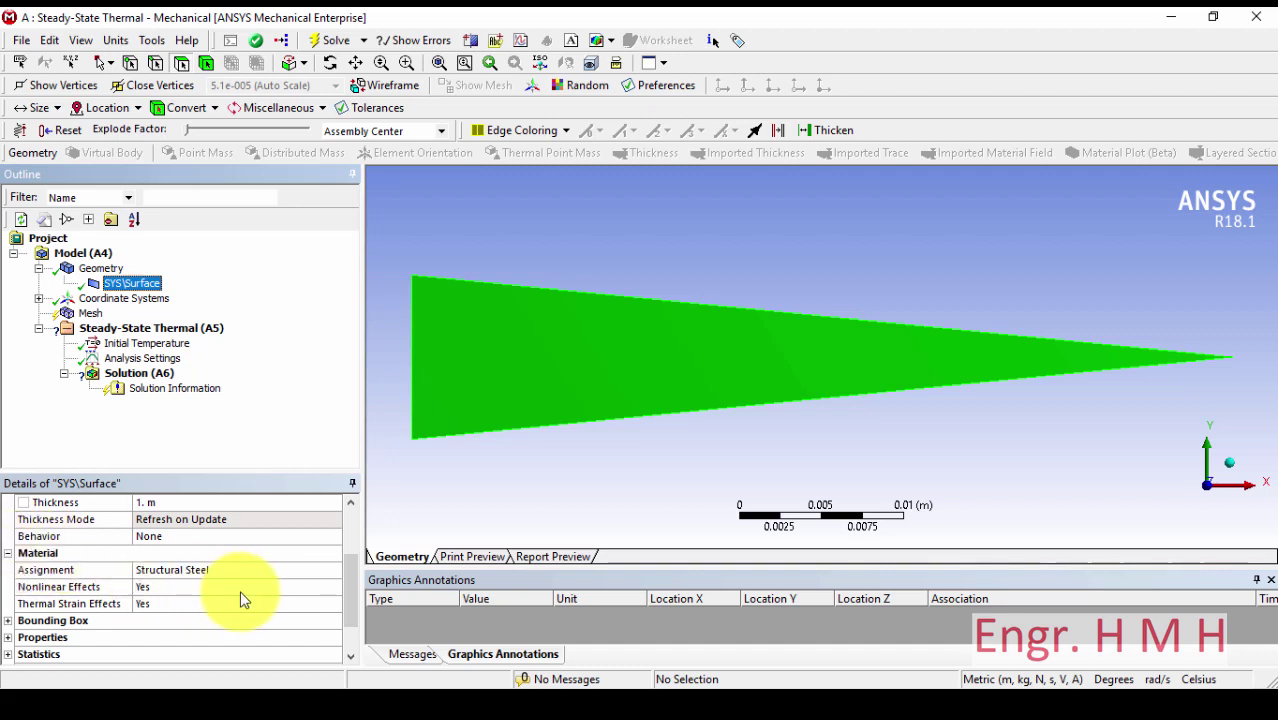
left_click(262, 571)
left_click(334, 575)
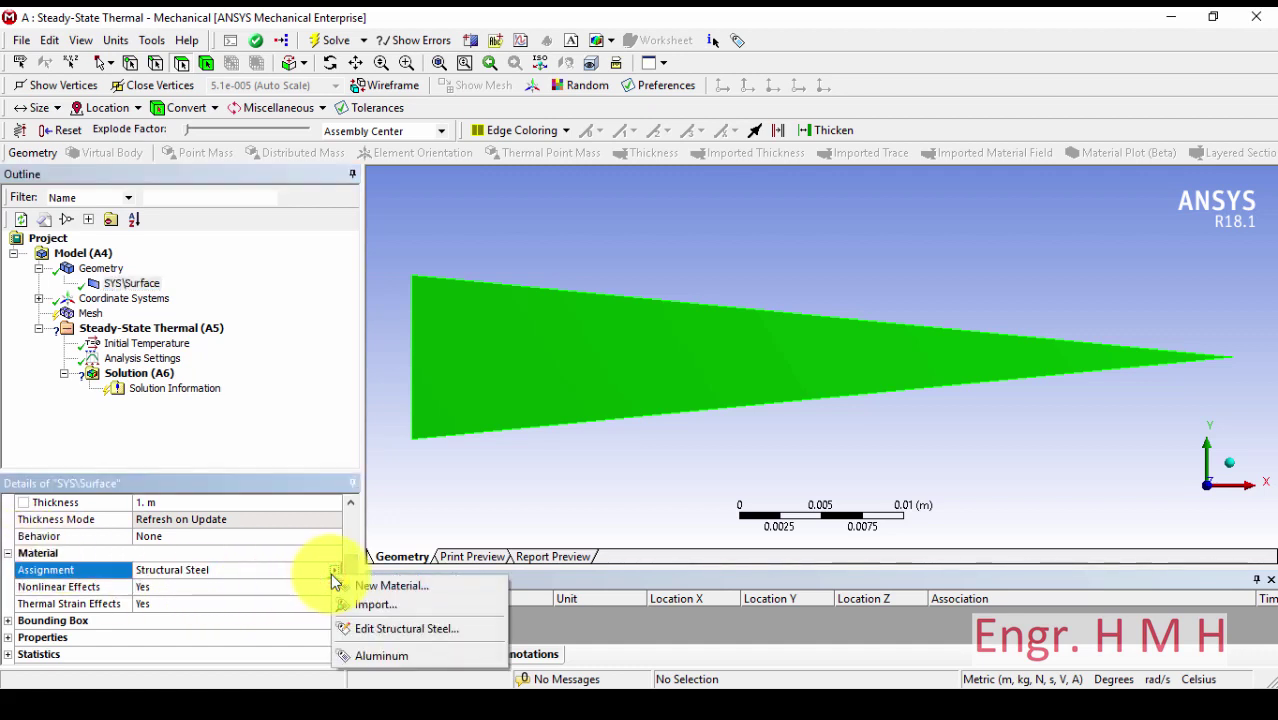
left_click(380, 658)
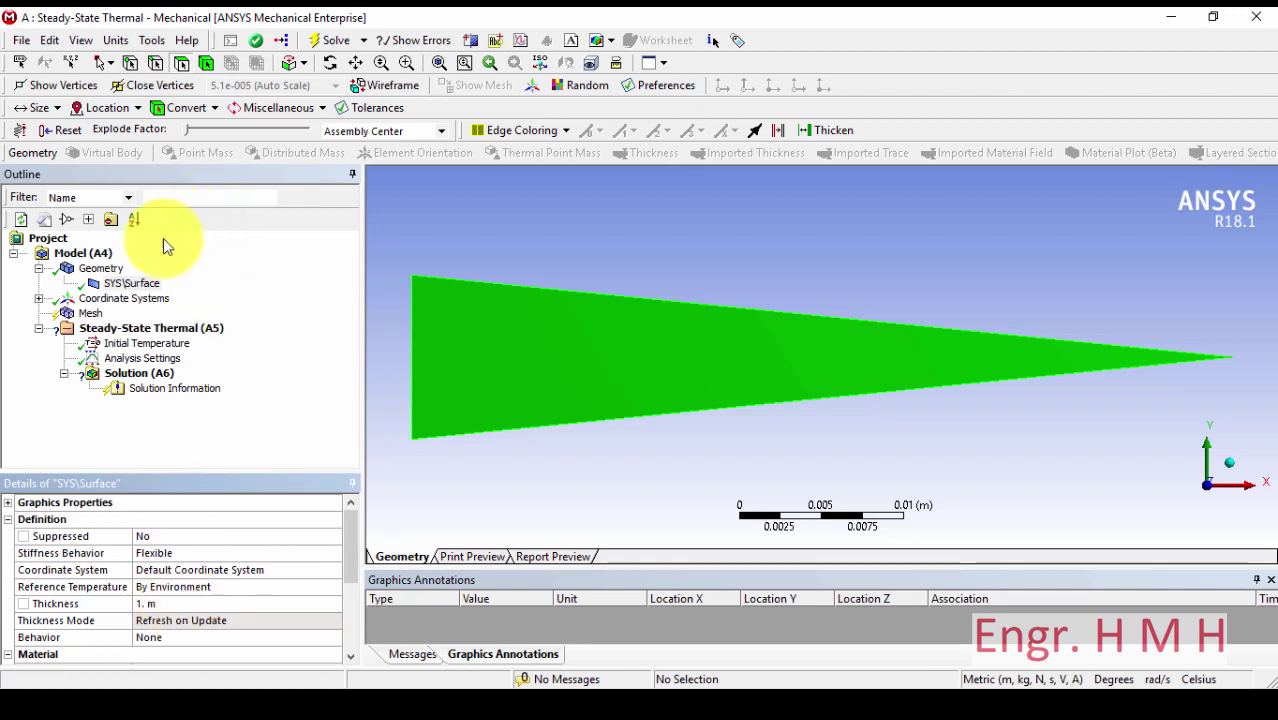
Switch the unit system to Metric (mm, kg, N, s, mV, mA).
left_click(115, 40)
left_click(197, 100)
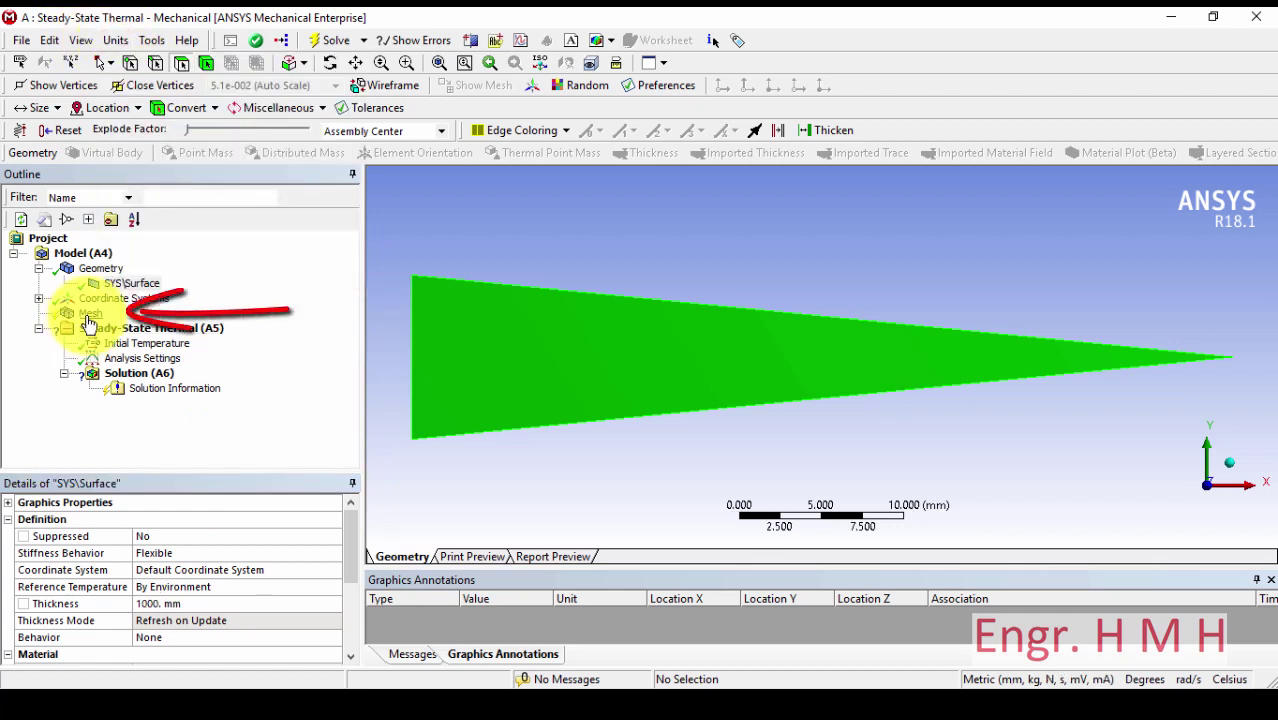
Insert a mesh Sizing control and scope it to the two long sloping edges of the fin.
left_click(89, 315)
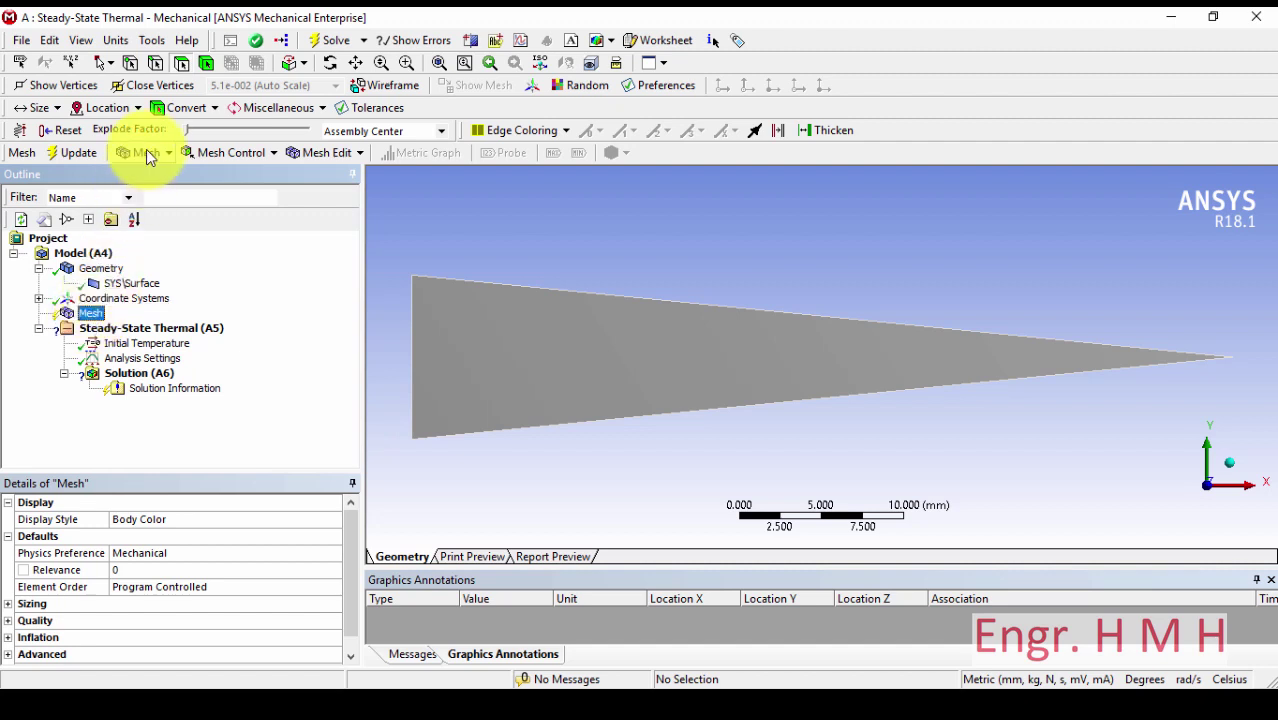
left_click(238, 150)
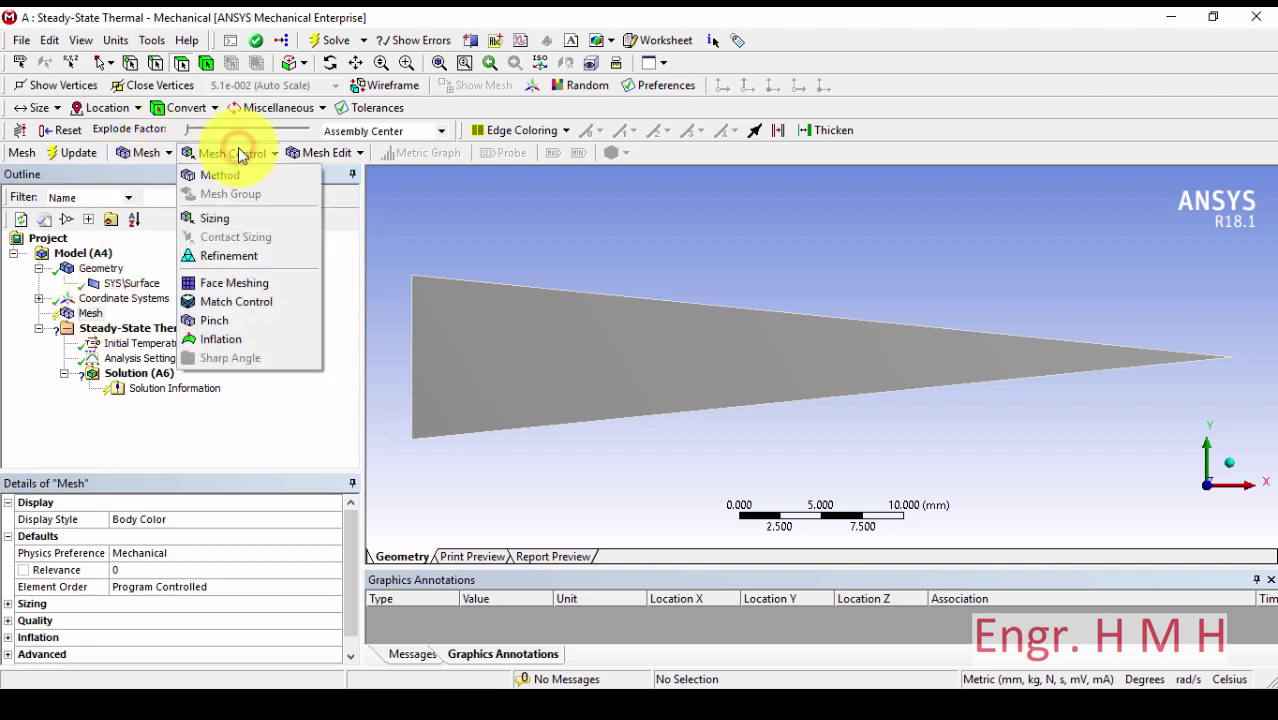
left_click(230, 220)
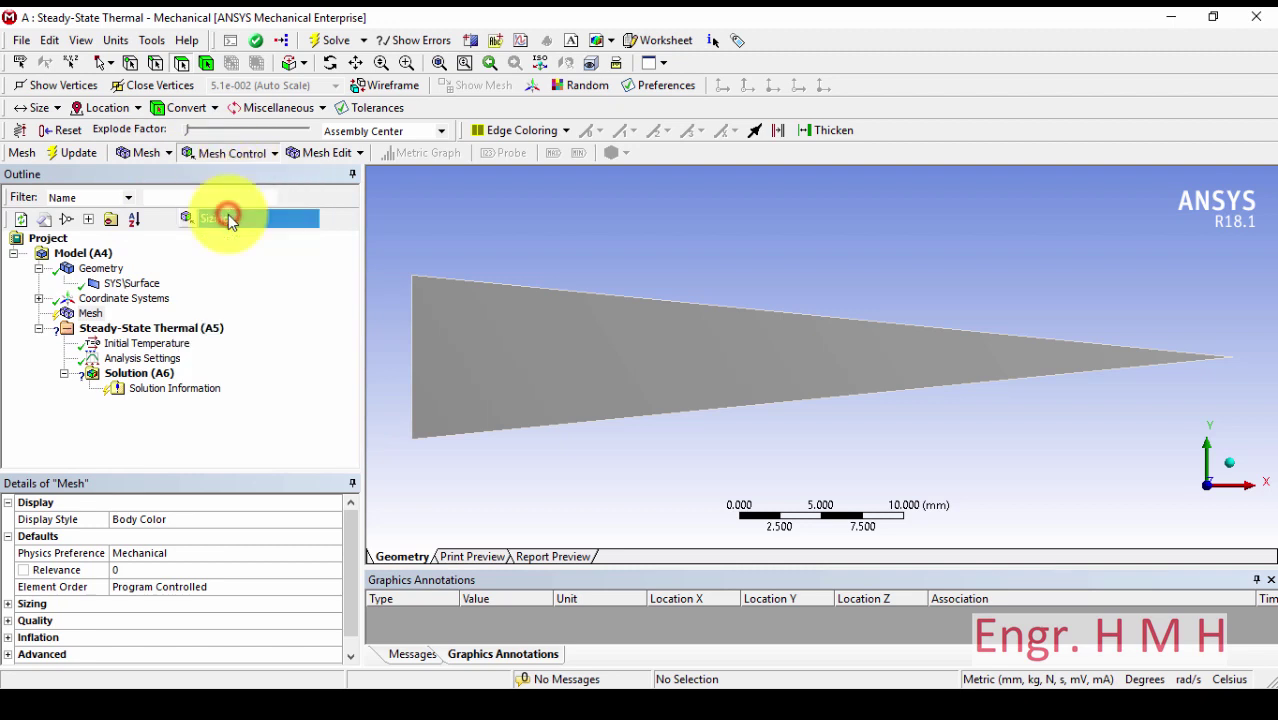
left_click(611, 298)
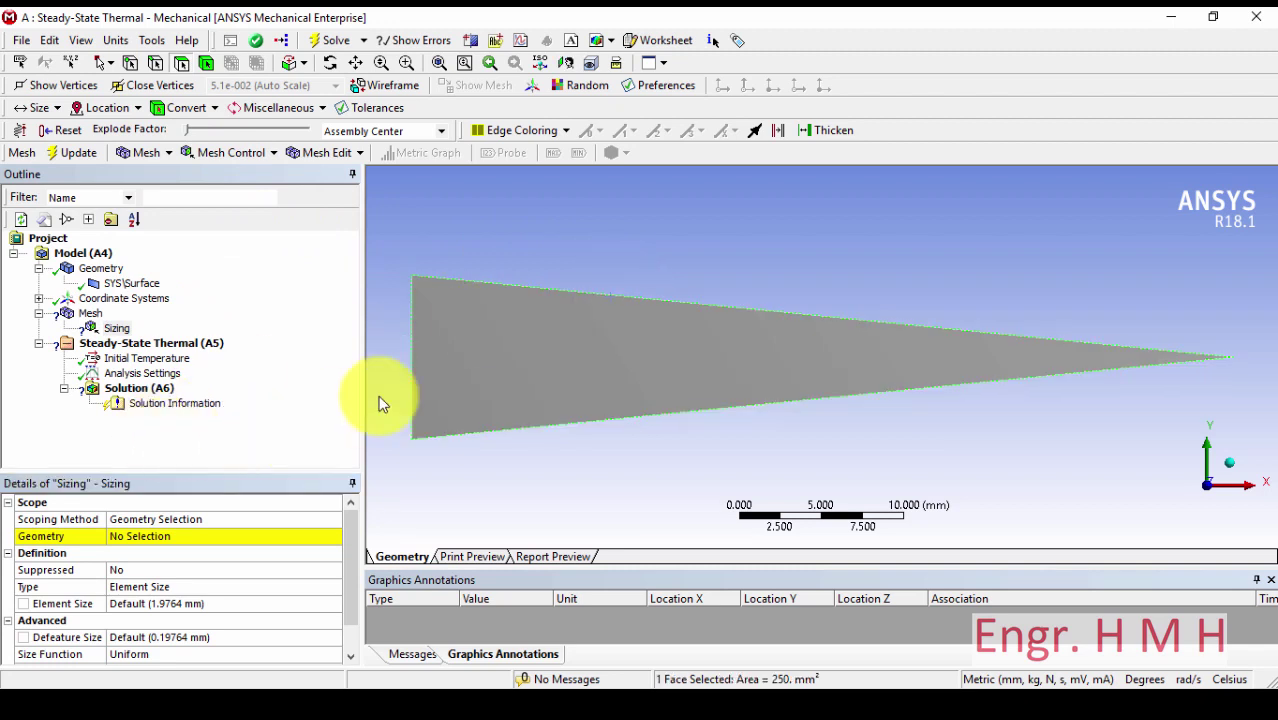
left_click(156, 62)
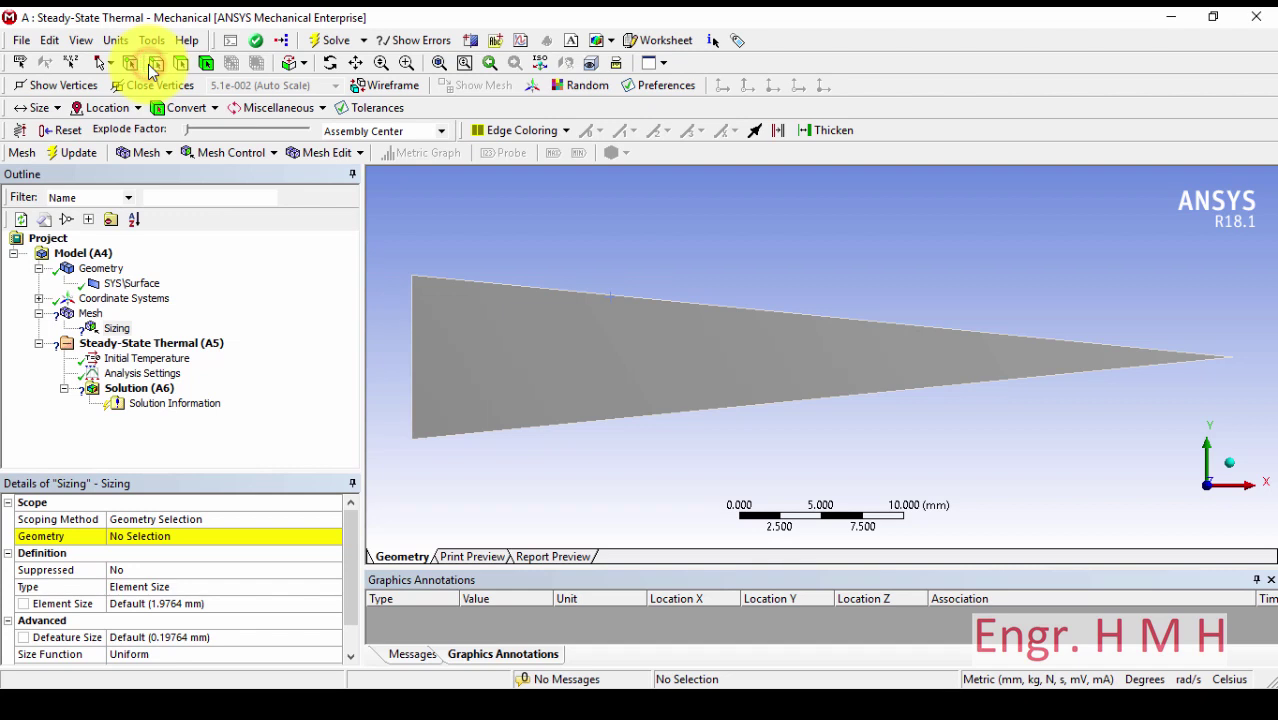
left_click(605, 294)
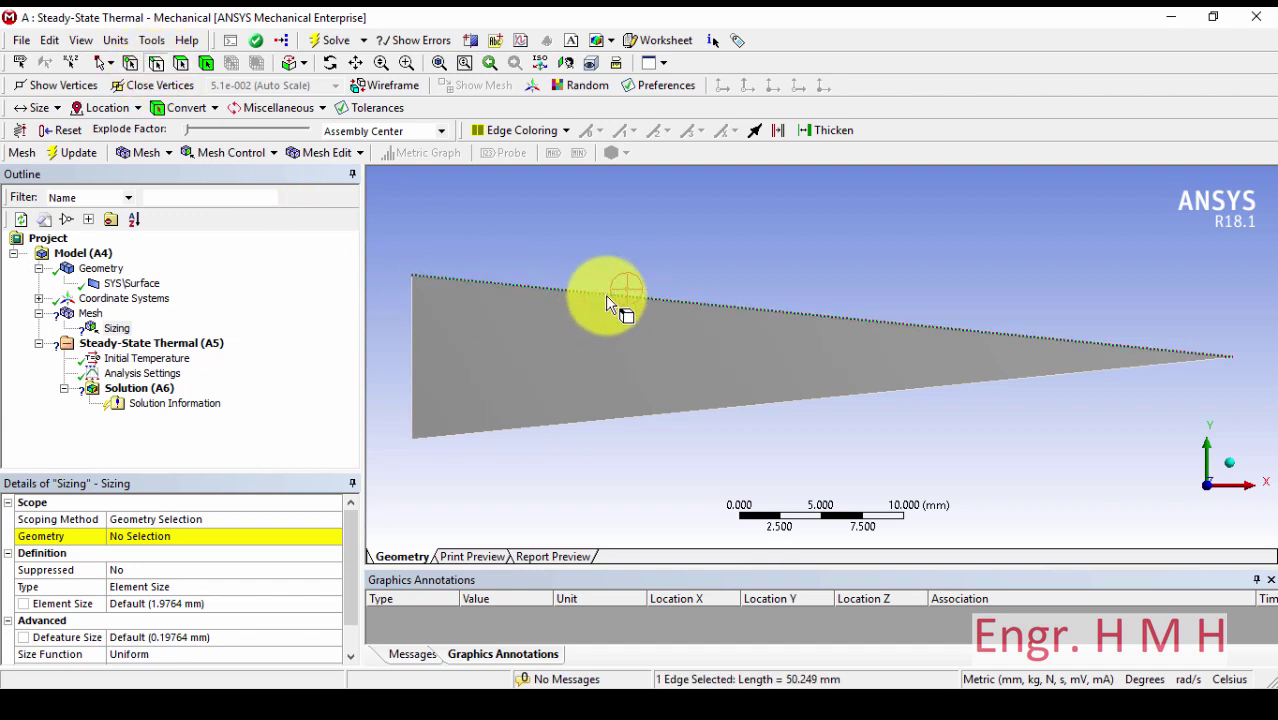
left_click(645, 415, "ctrl")
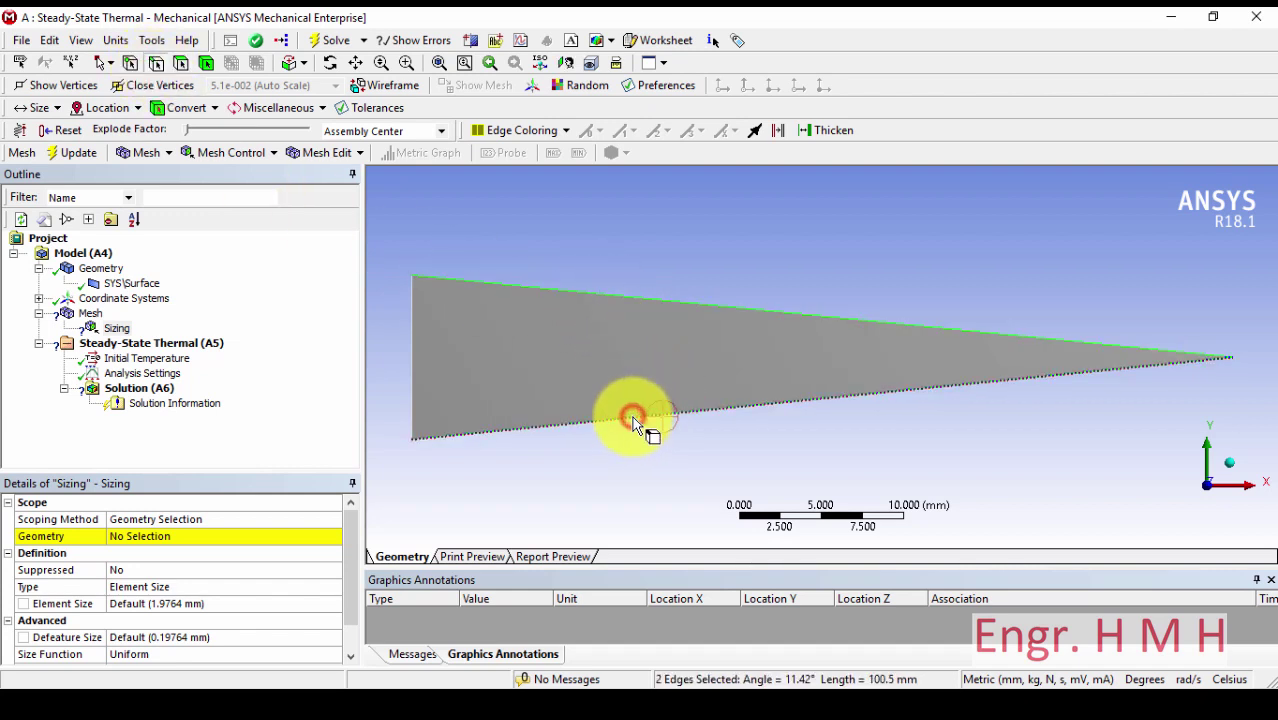
left_click(123, 537)
left_click(125, 538)
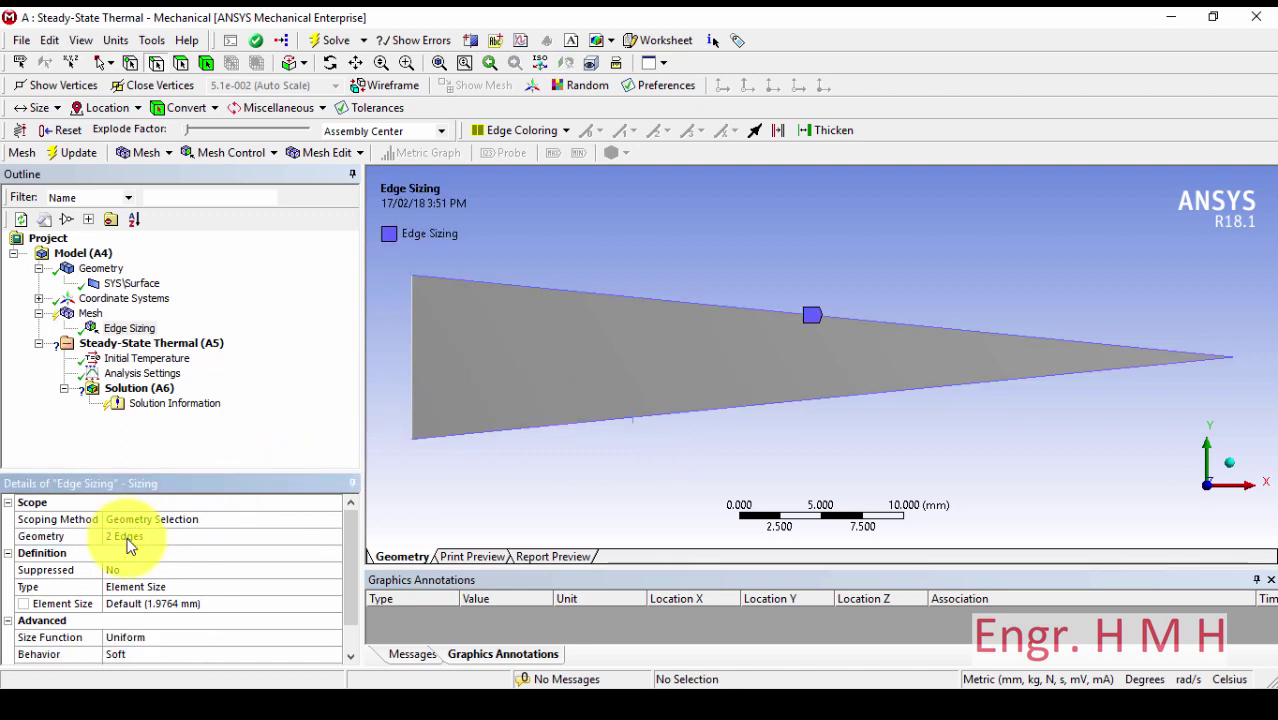
Define the sizing of the two sloping edges by Number of Divisions and set it to 5 divisions.
left_click(172, 569)
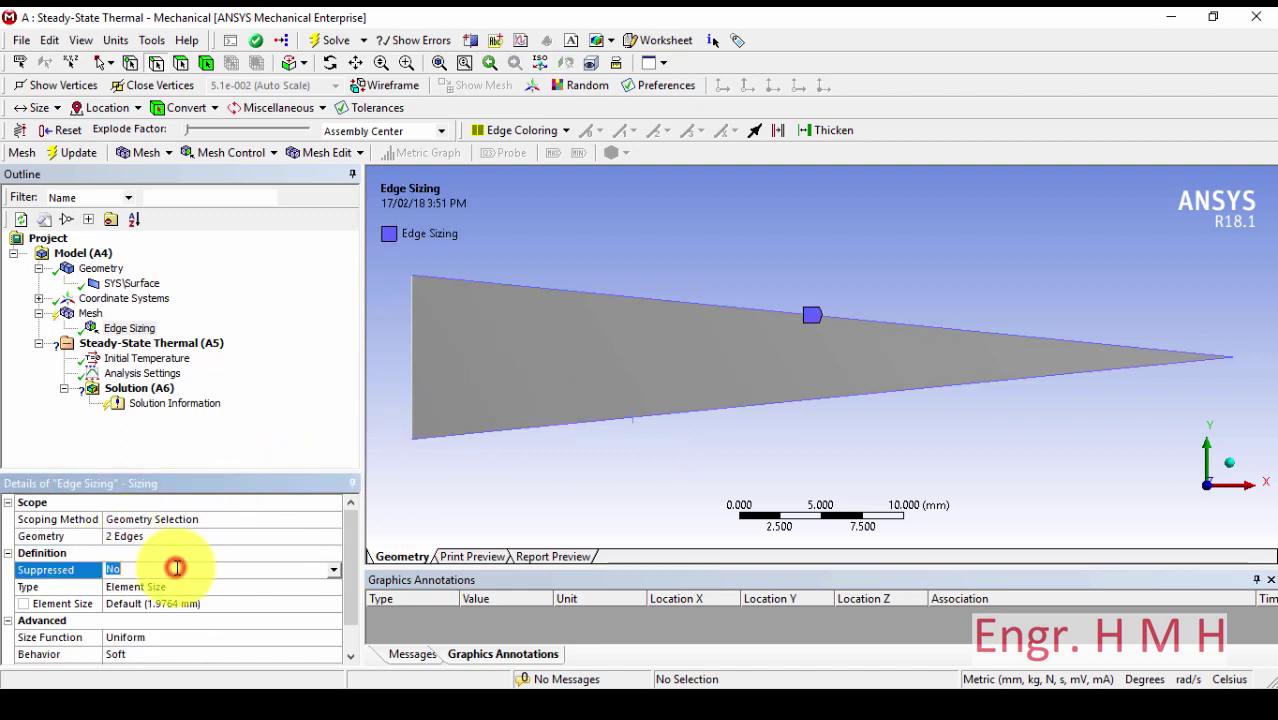
left_click(260, 587)
left_click(333, 588)
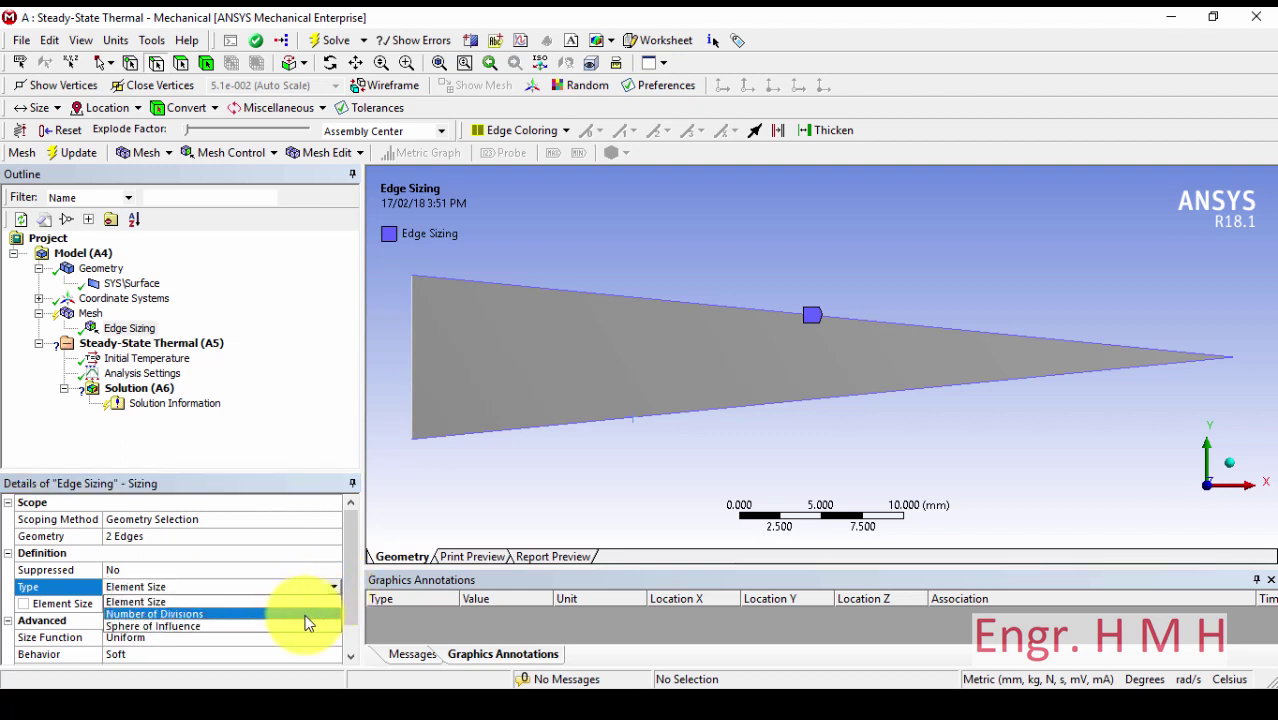
left_click(302, 612)
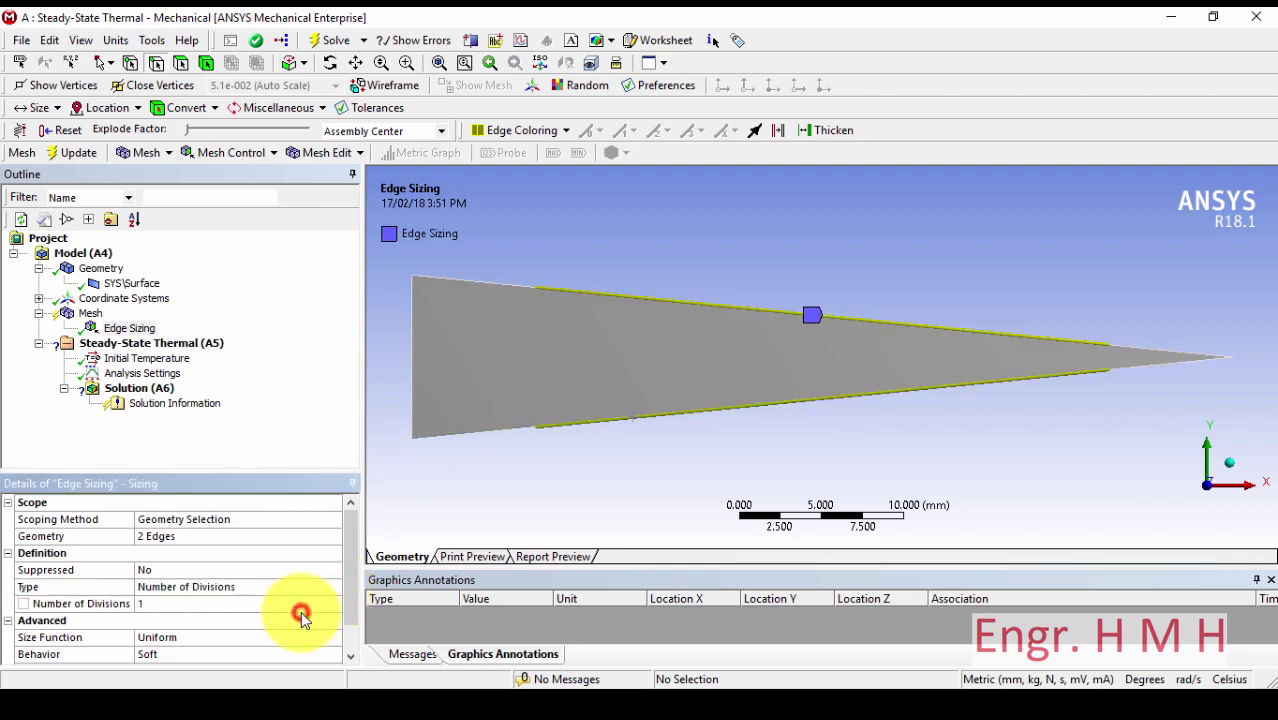
left_click(208, 605)
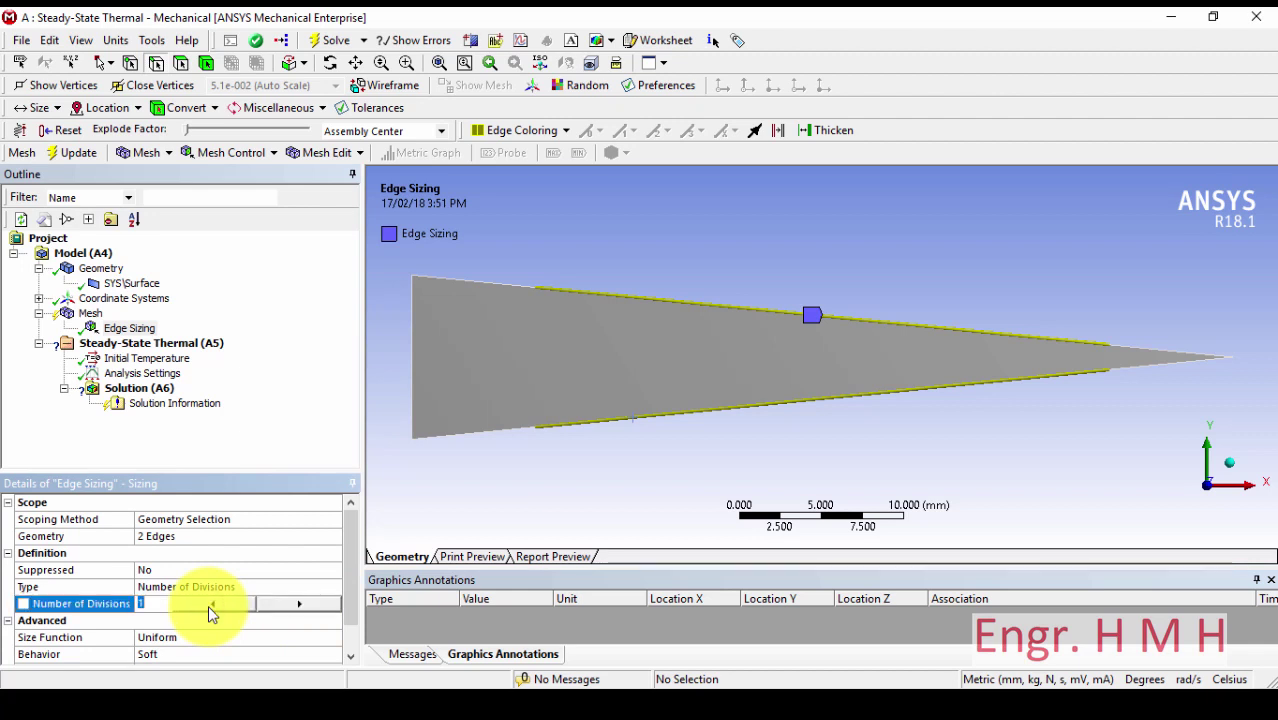
left_click_drag(286, 607, 286, 607)
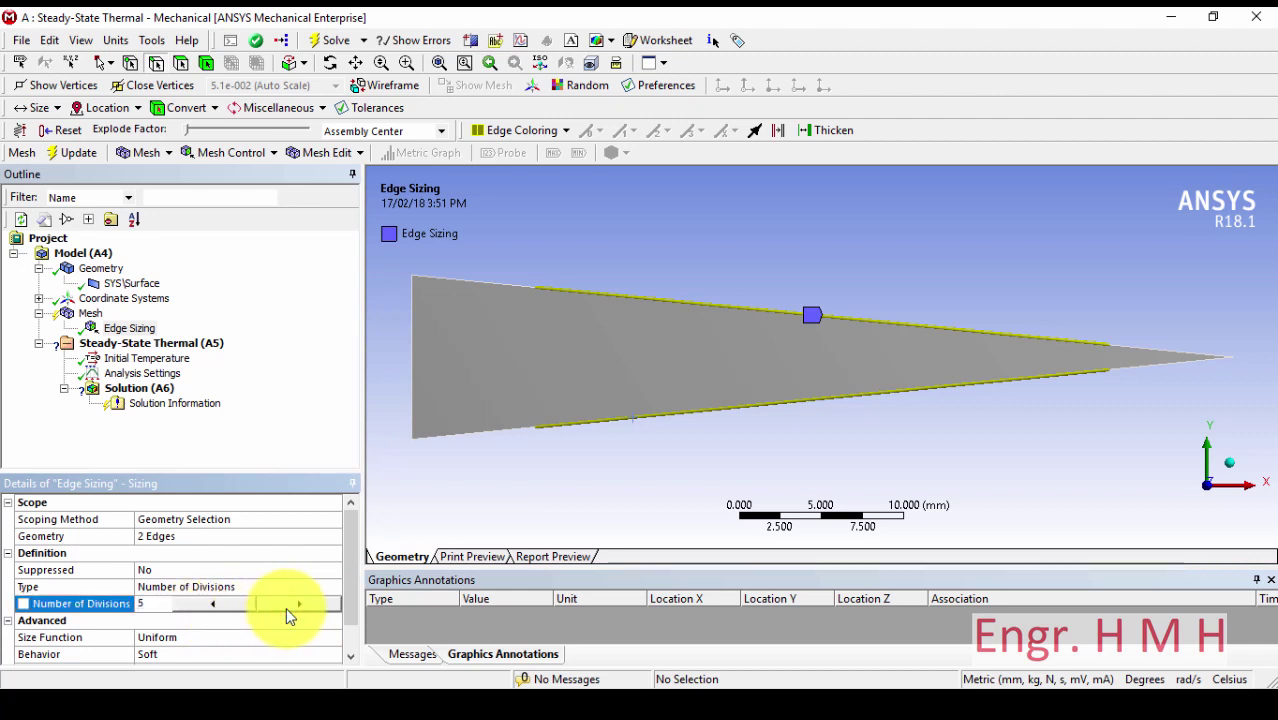
left_click(126, 329)
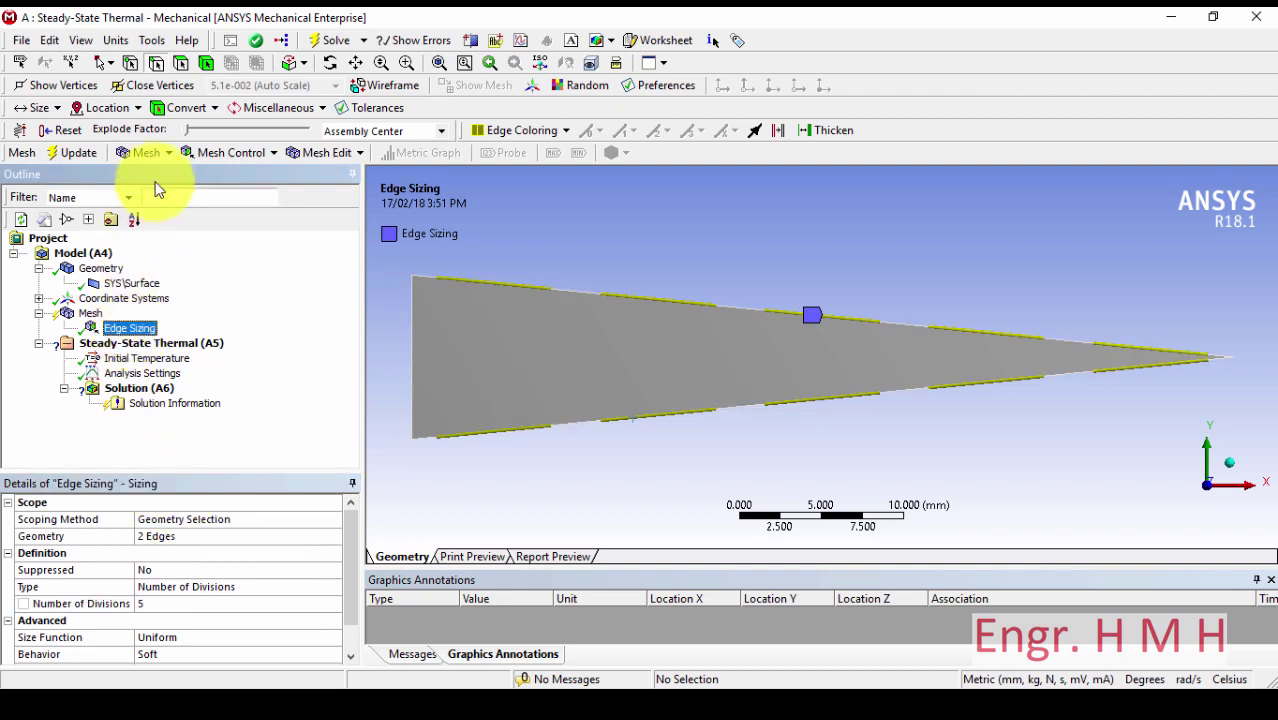
Add a second mesh Sizing control on the fin's vertical base edge and set its type to Number of Divisions.
left_click(247, 151)
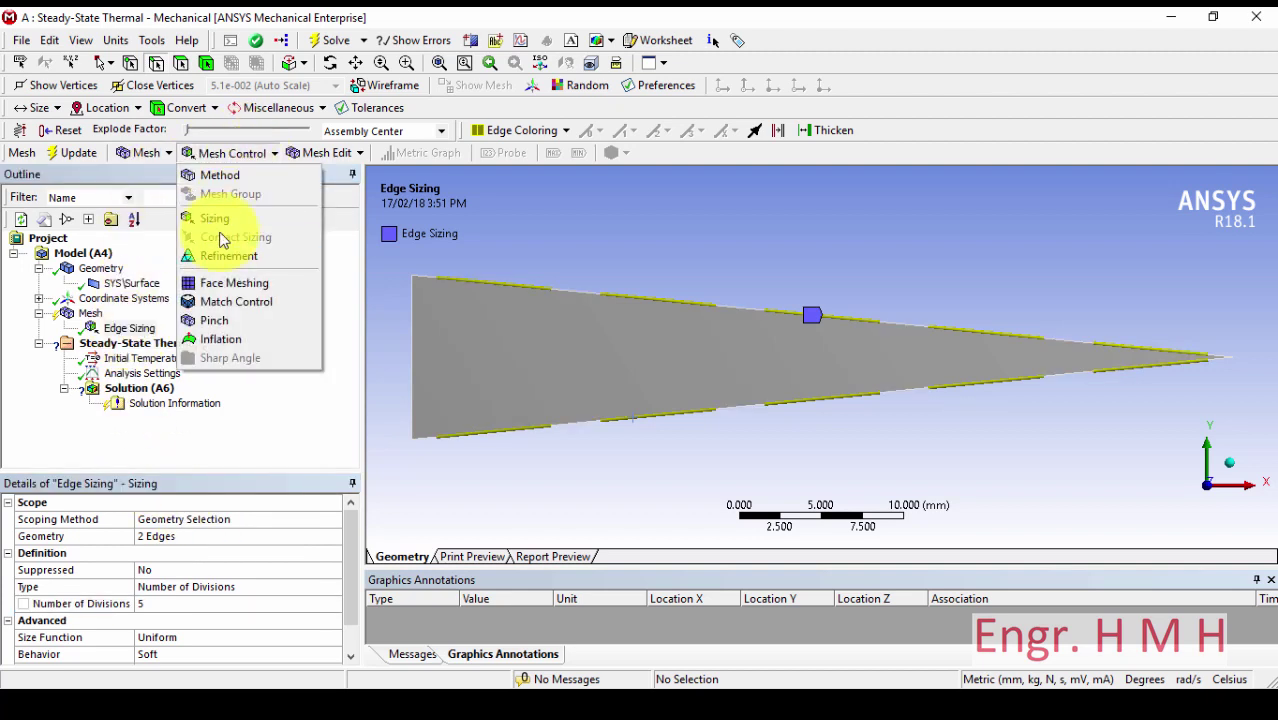
left_click(222, 218)
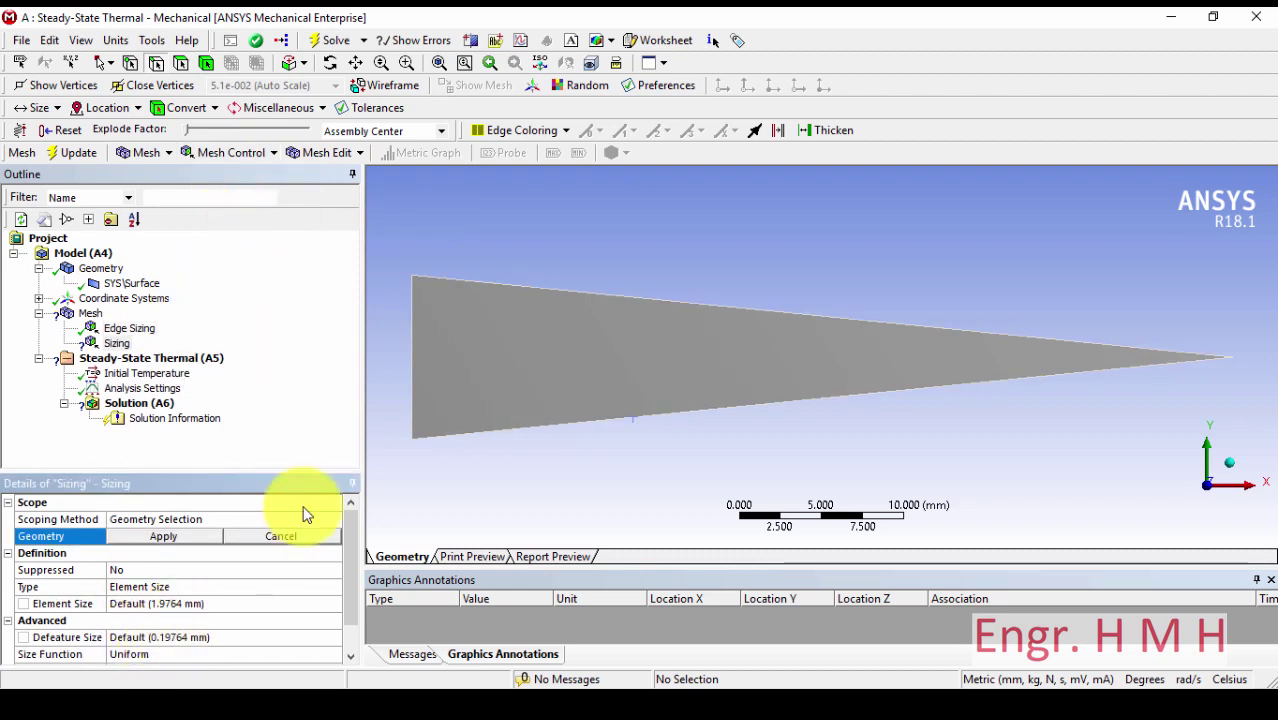
left_click(410, 337)
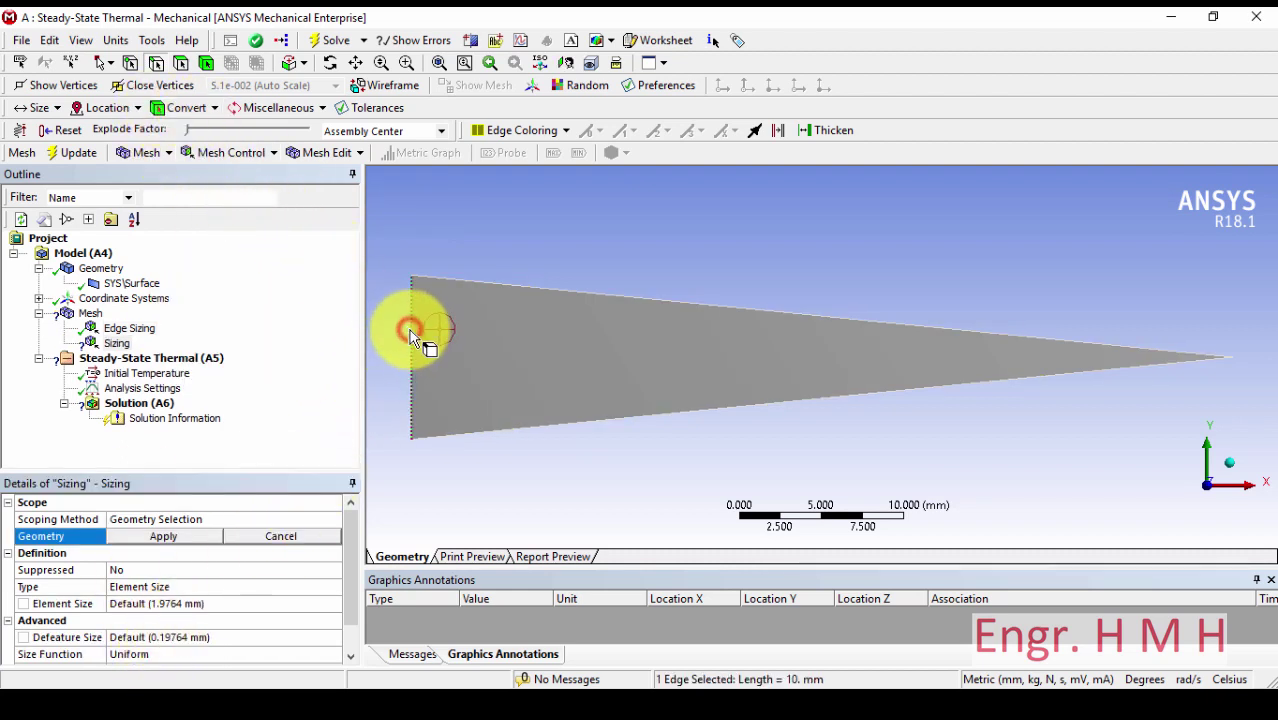
left_click(150, 538)
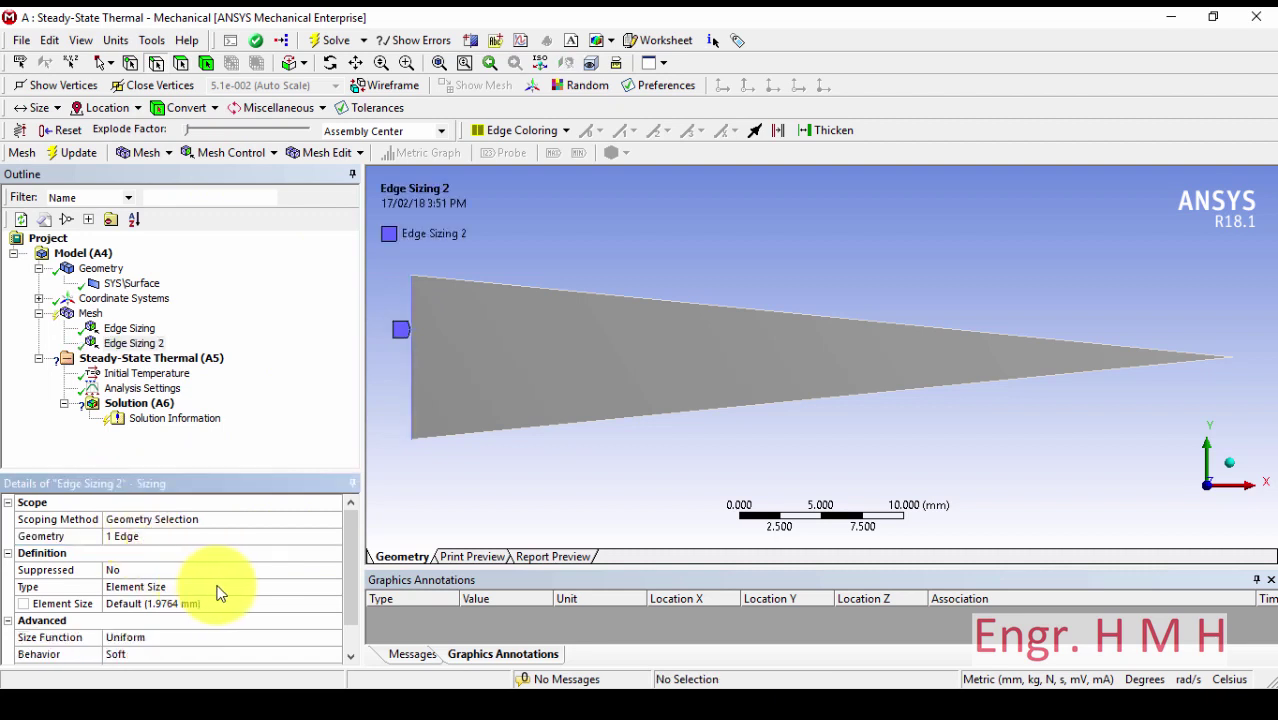
left_click(318, 586)
left_click(333, 588)
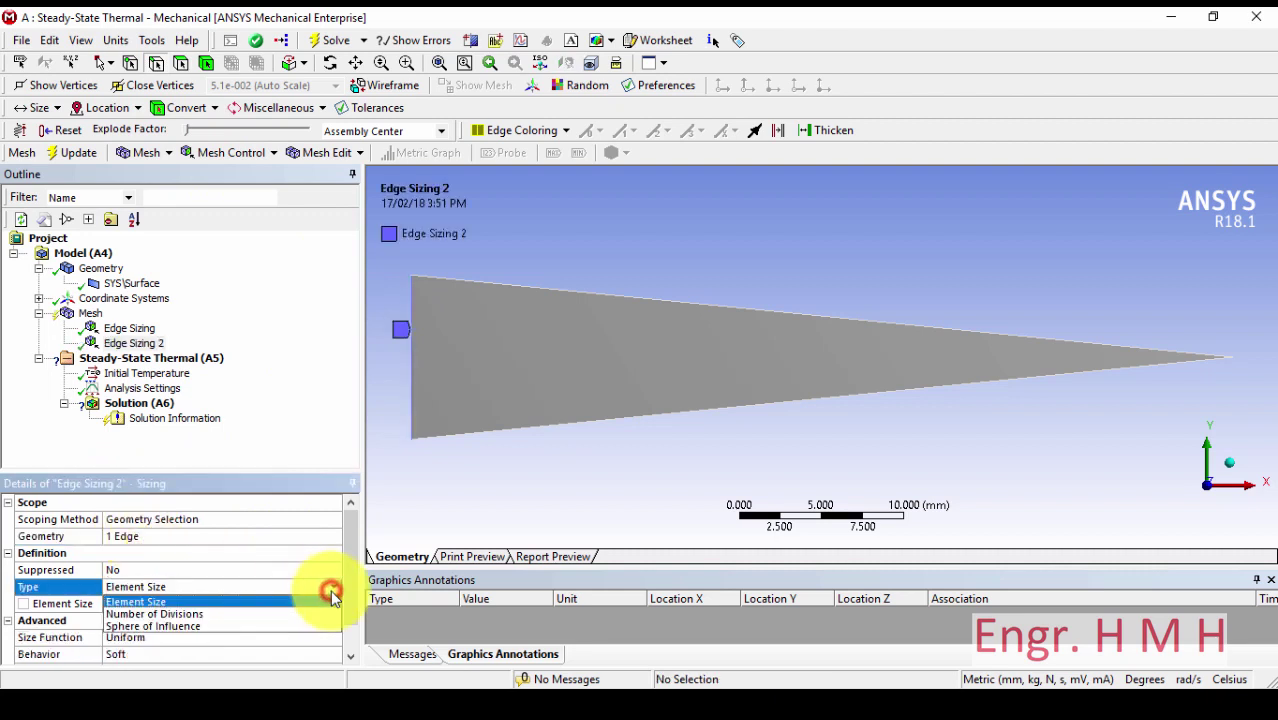
left_click(323, 613)
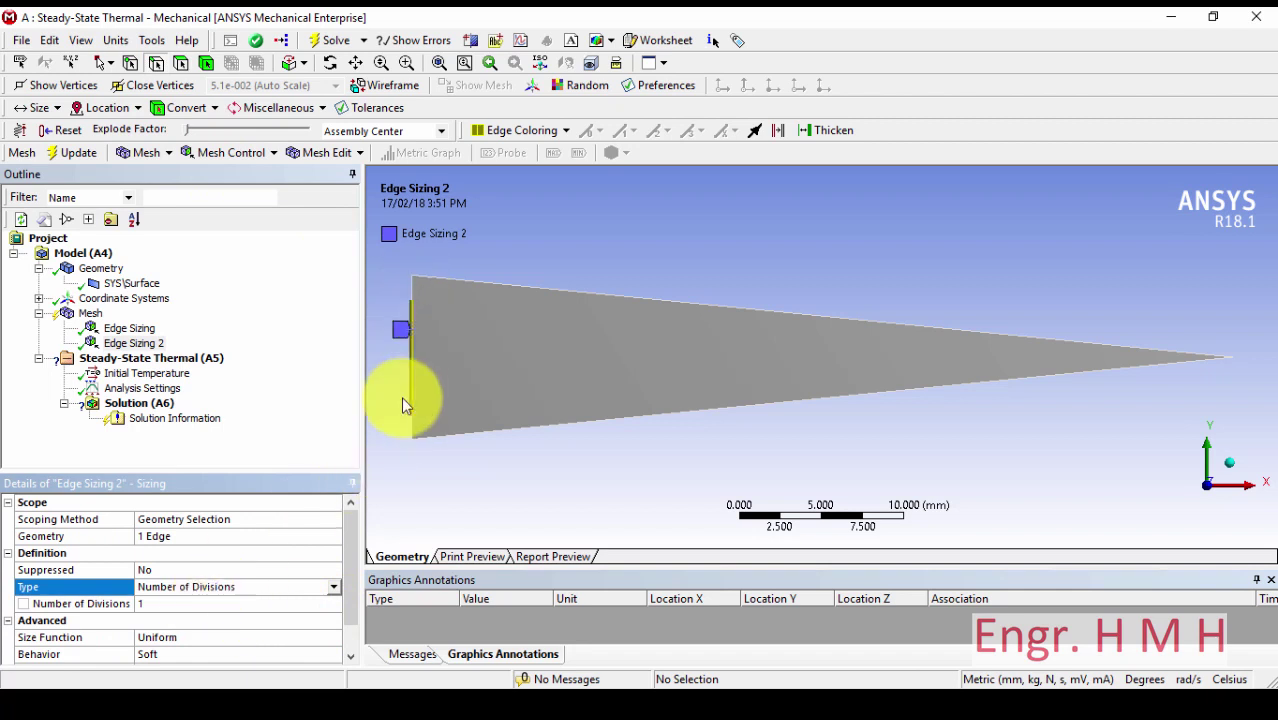
Update the mesh and examine the generated elements on the fin along with the mesh's global Sizing settings.
left_click(88, 157)
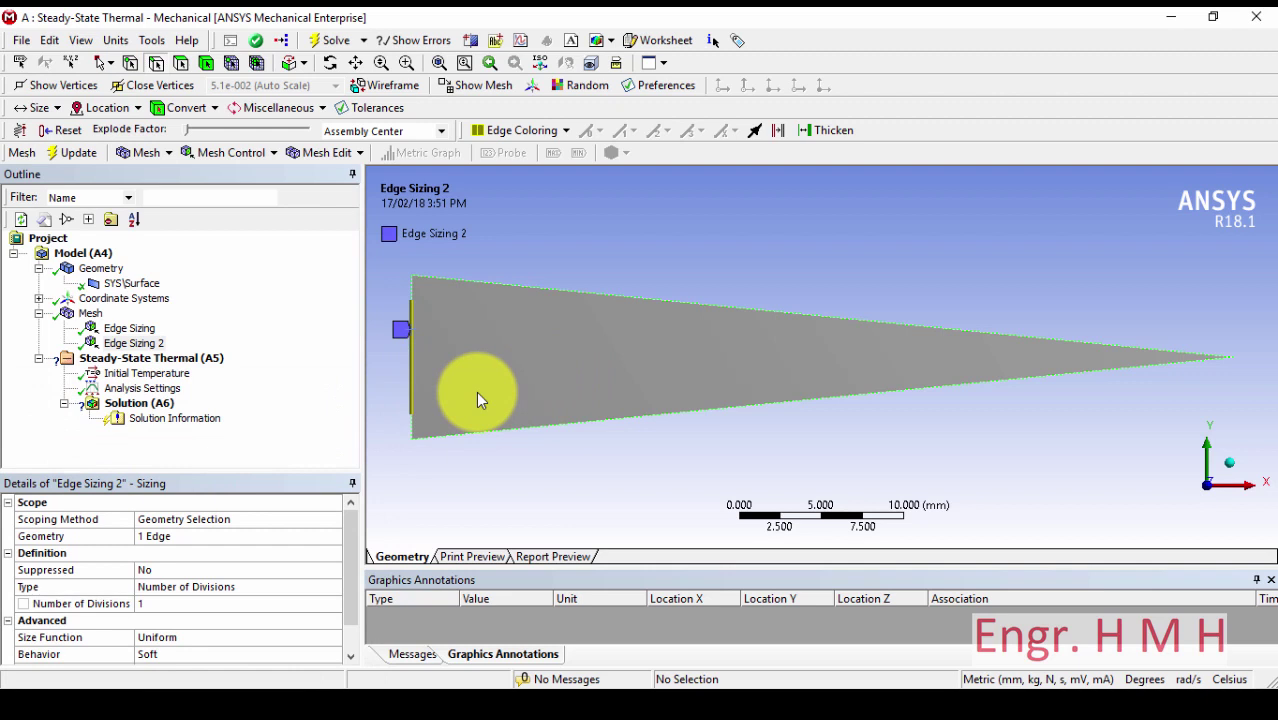
left_click(90, 314)
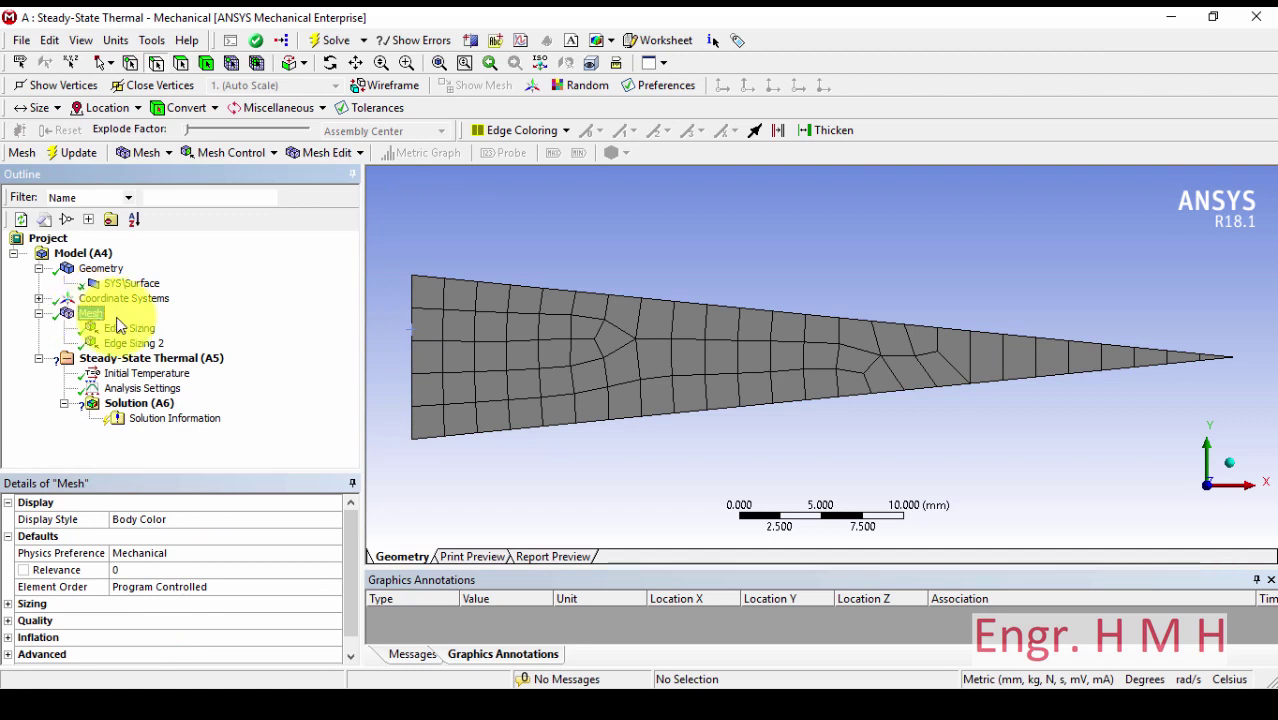
left_click(128, 331)
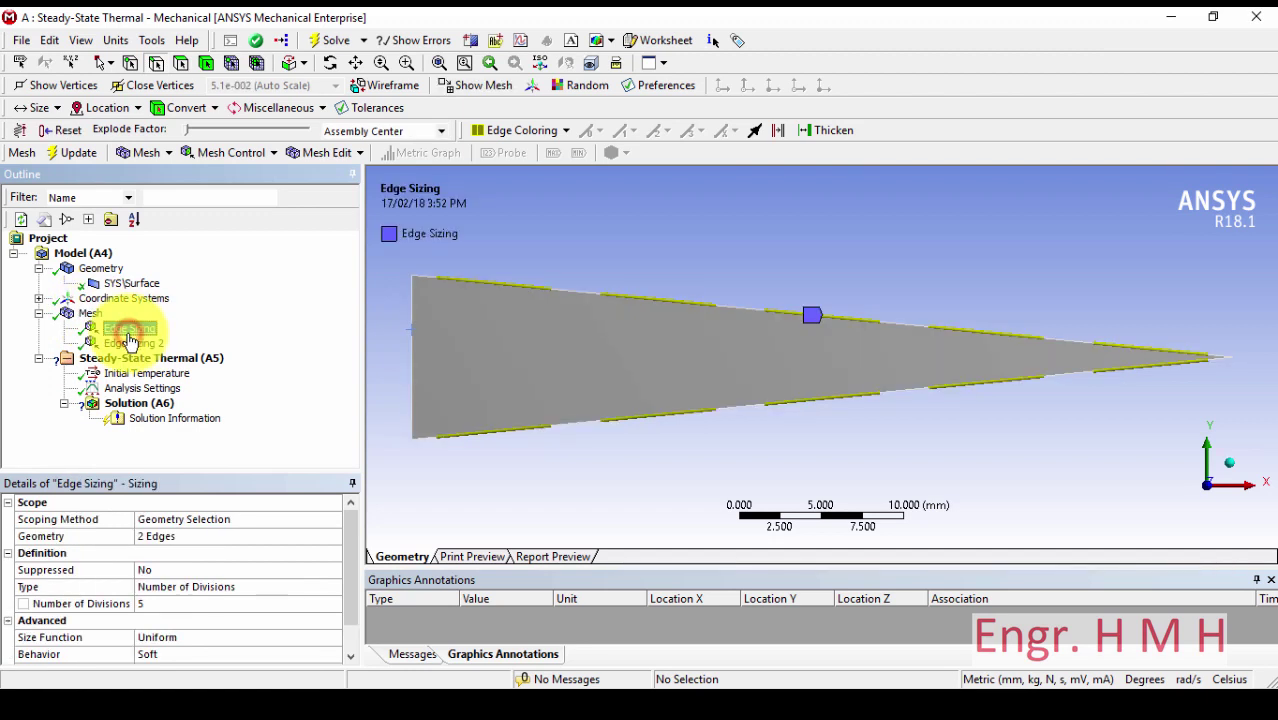
left_click(90, 313)
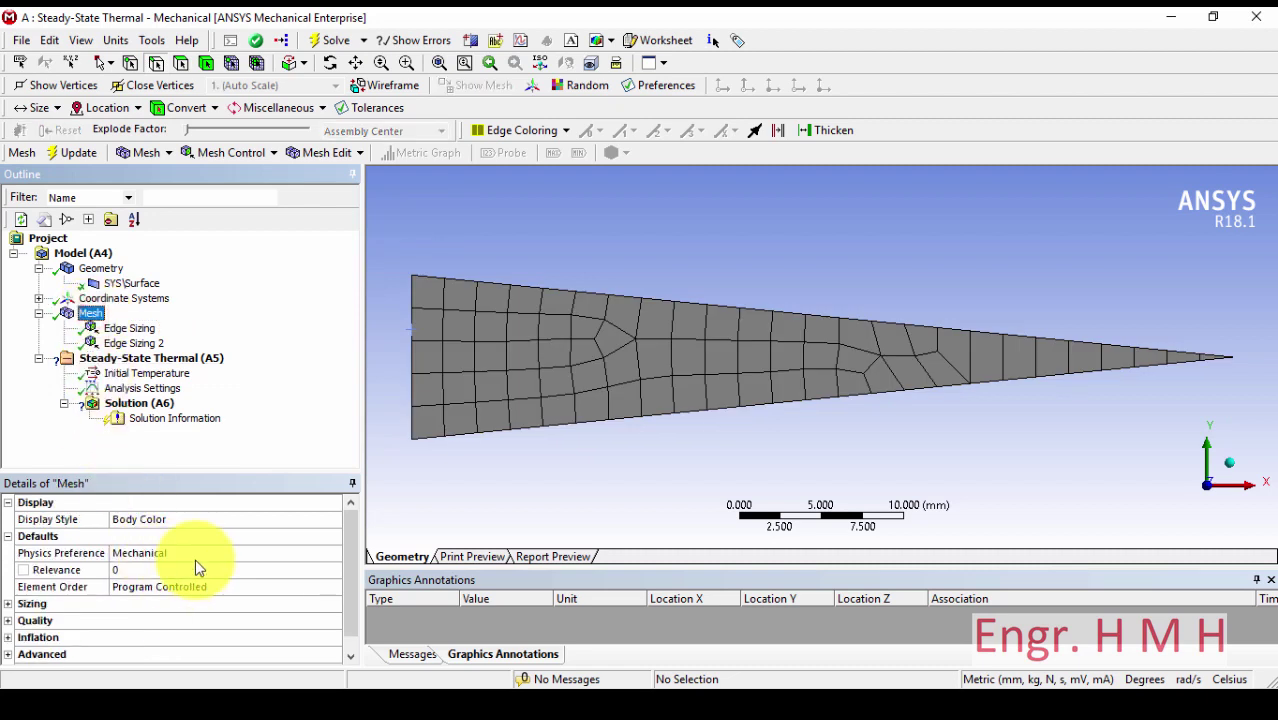
left_click(8, 503)
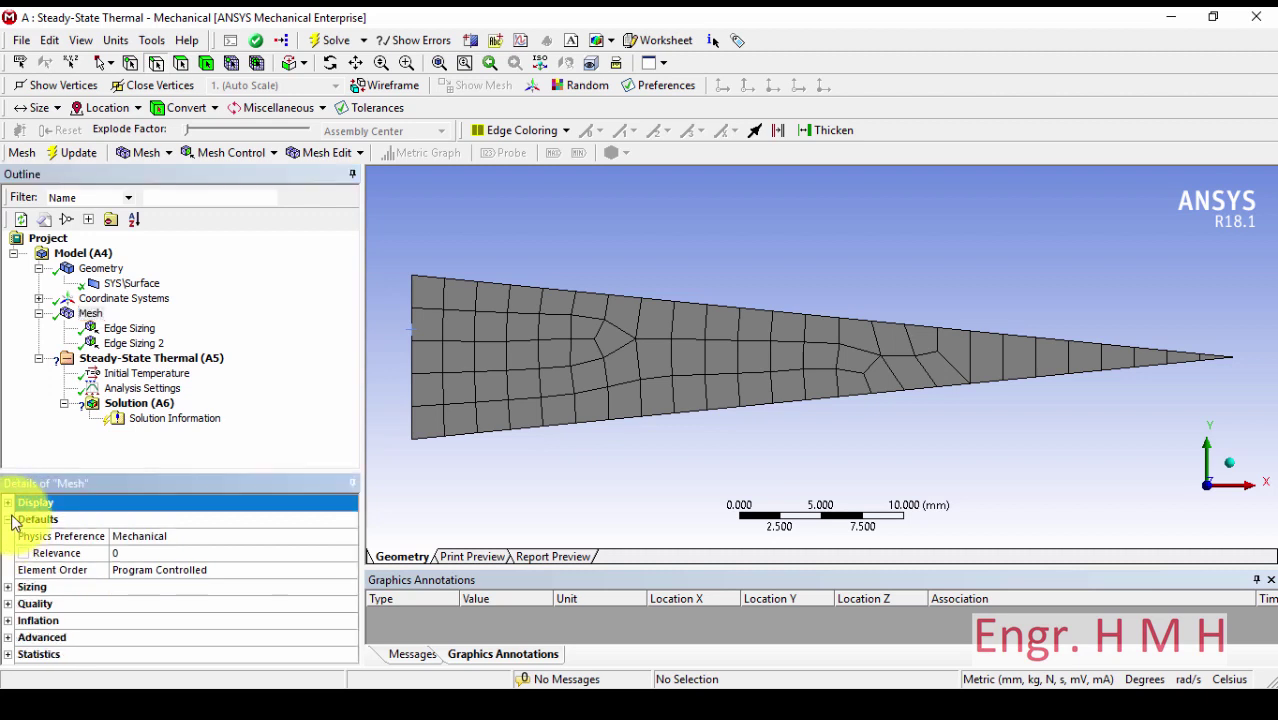
left_click(8, 519)
left_click(8, 536)
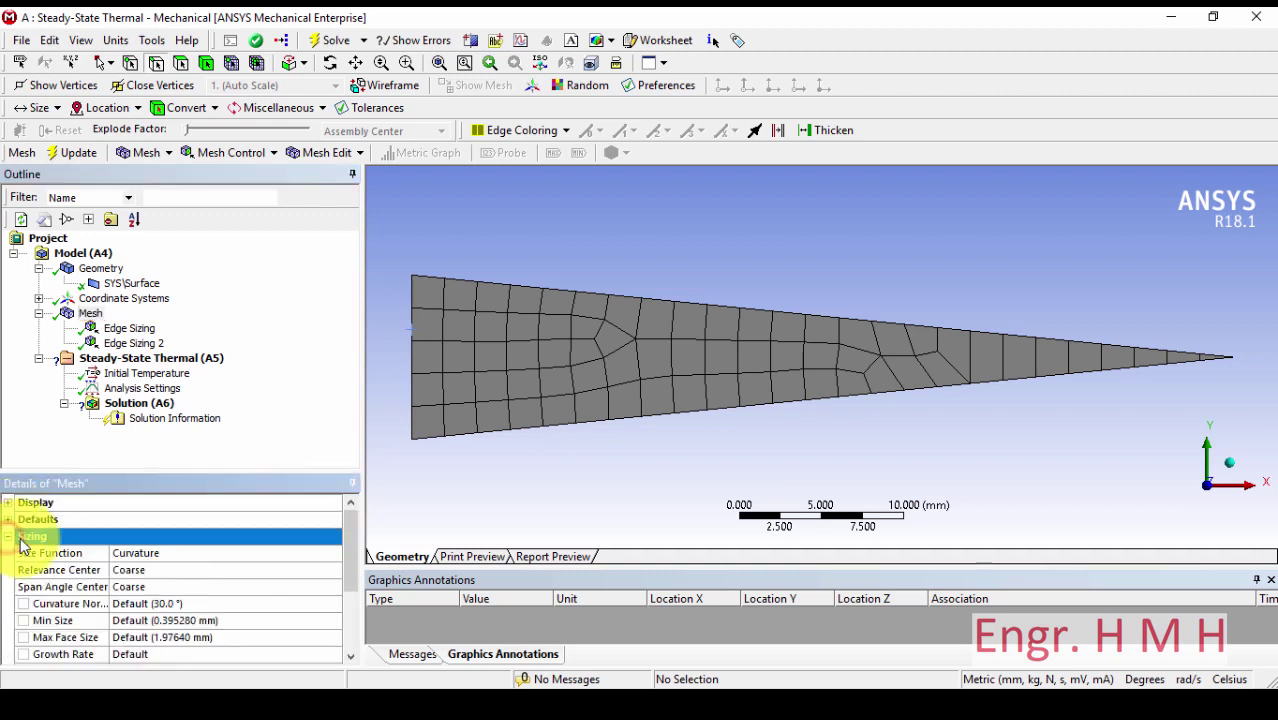
left_click(188, 555)
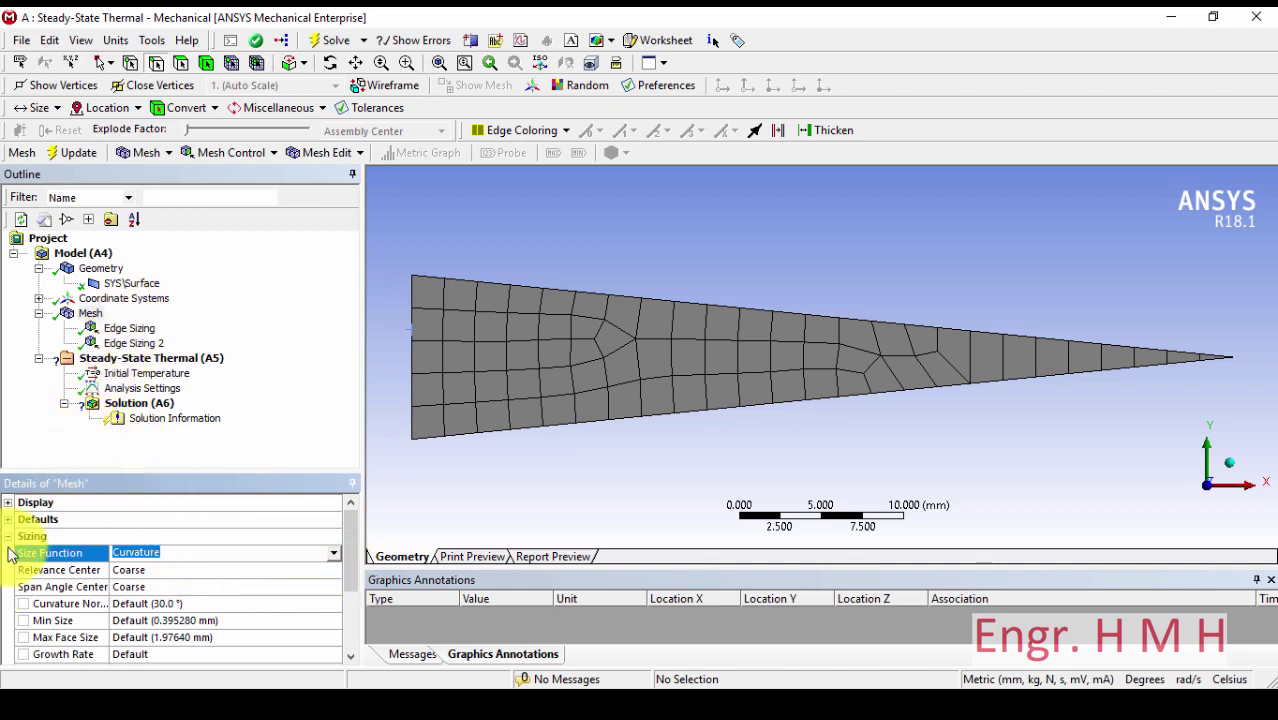
Set the behavior of the sloping edges' sizing to Hard.
left_click(120, 329)
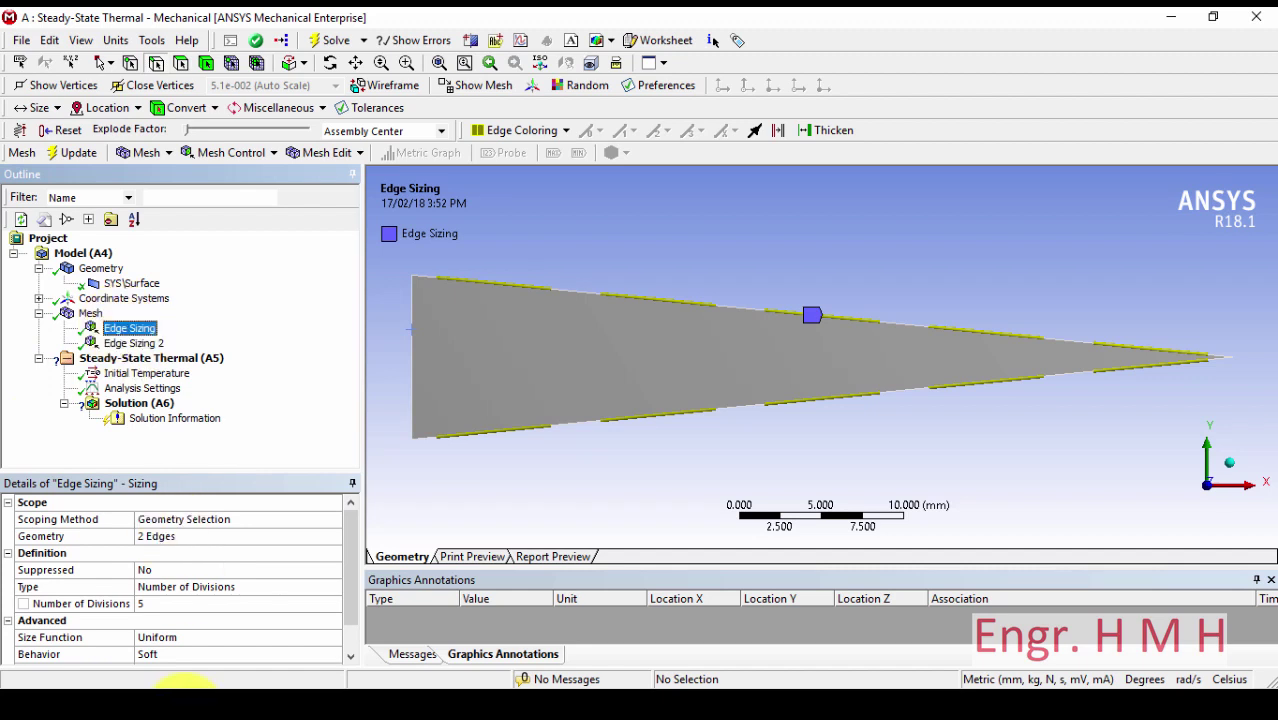
left_click(234, 655)
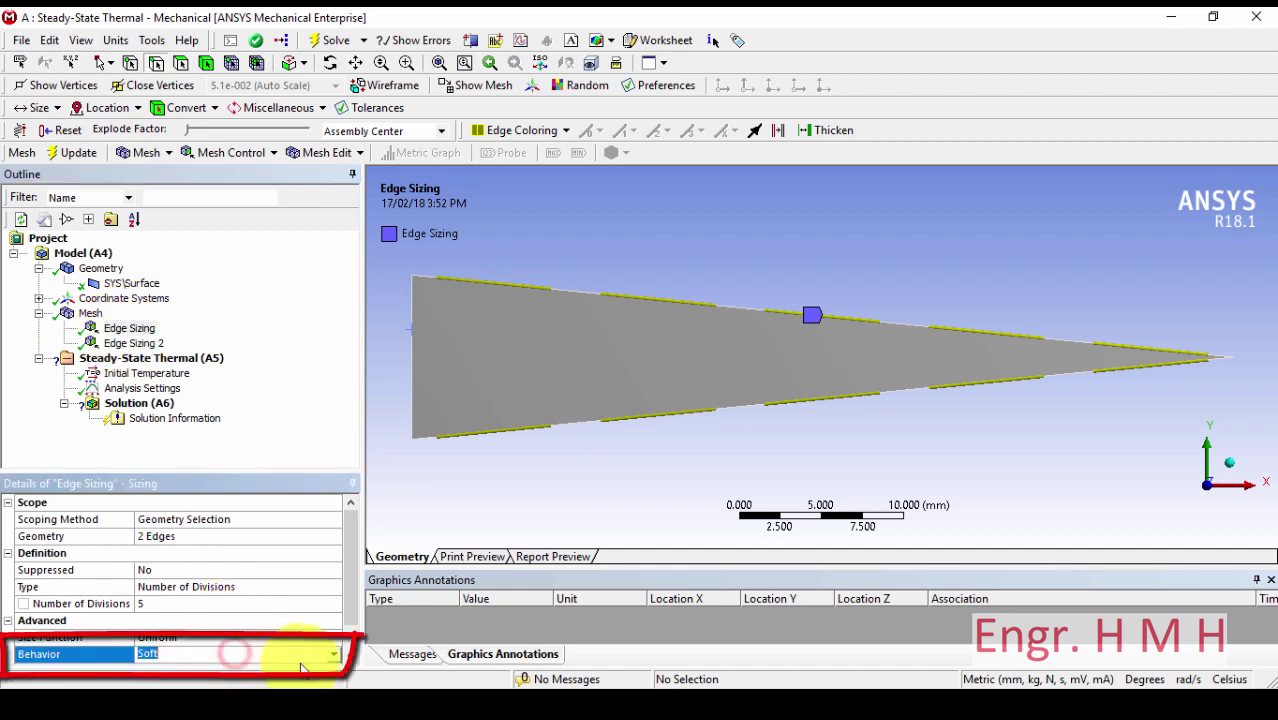
left_click(334, 655)
left_click(320, 681)
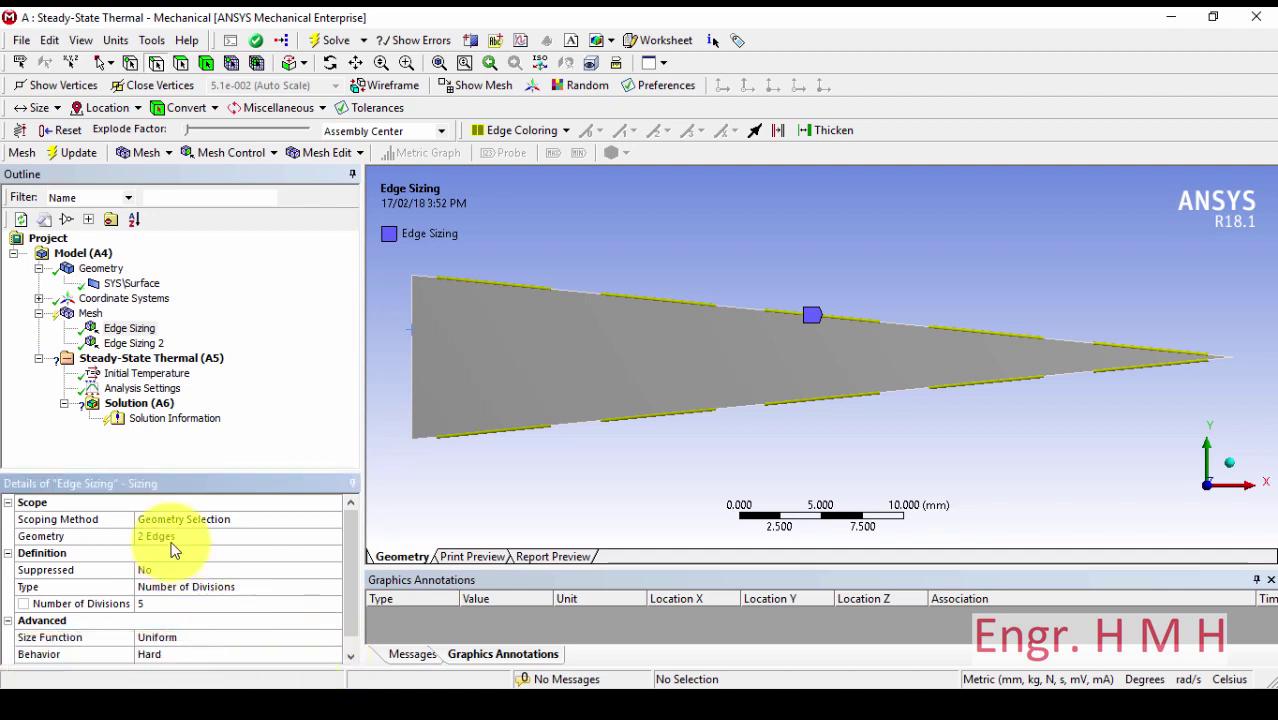
Set the behavior of the base edge's sizing to Hard and update the mesh to display it.
left_click(152, 345)
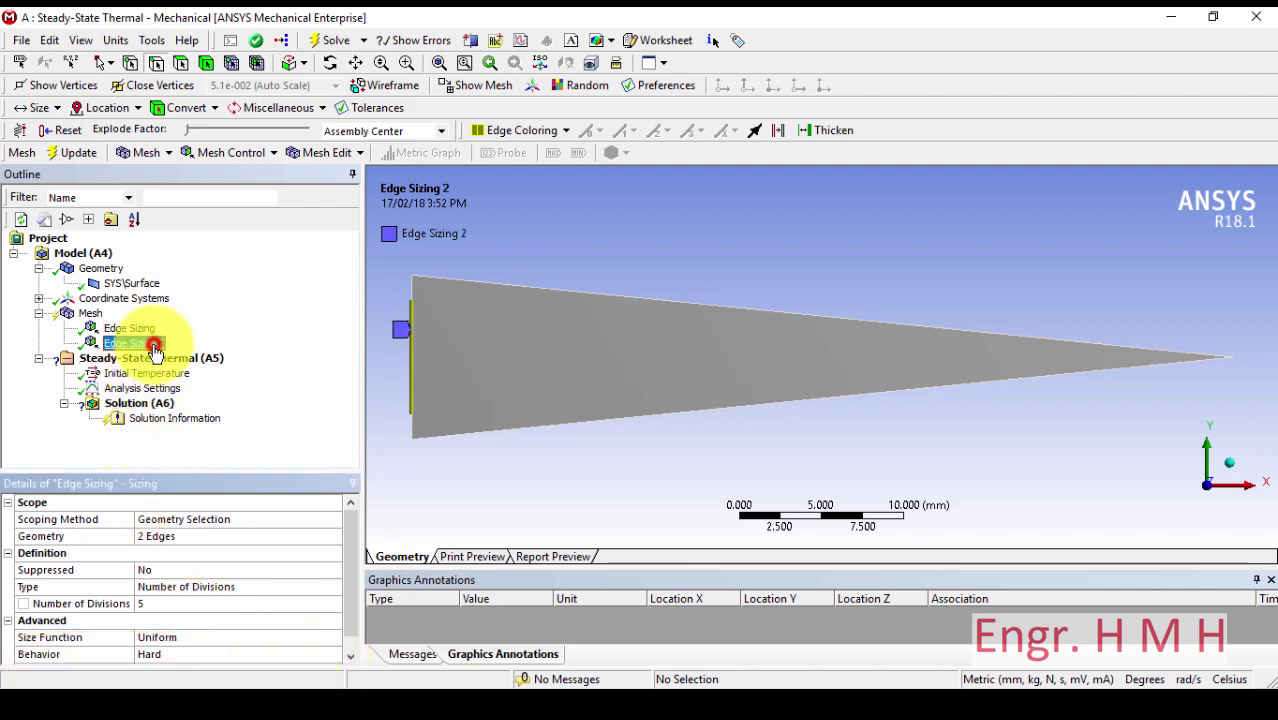
left_click(328, 655)
left_click(333, 655)
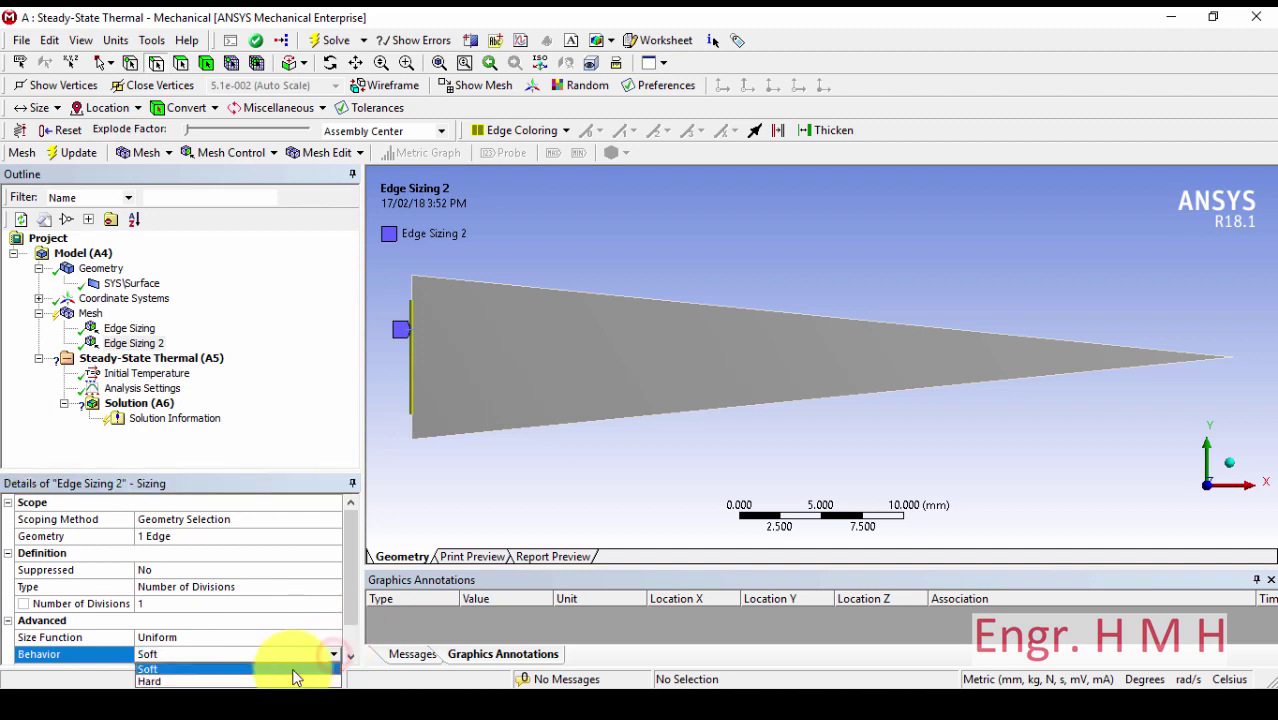
left_click(286, 675)
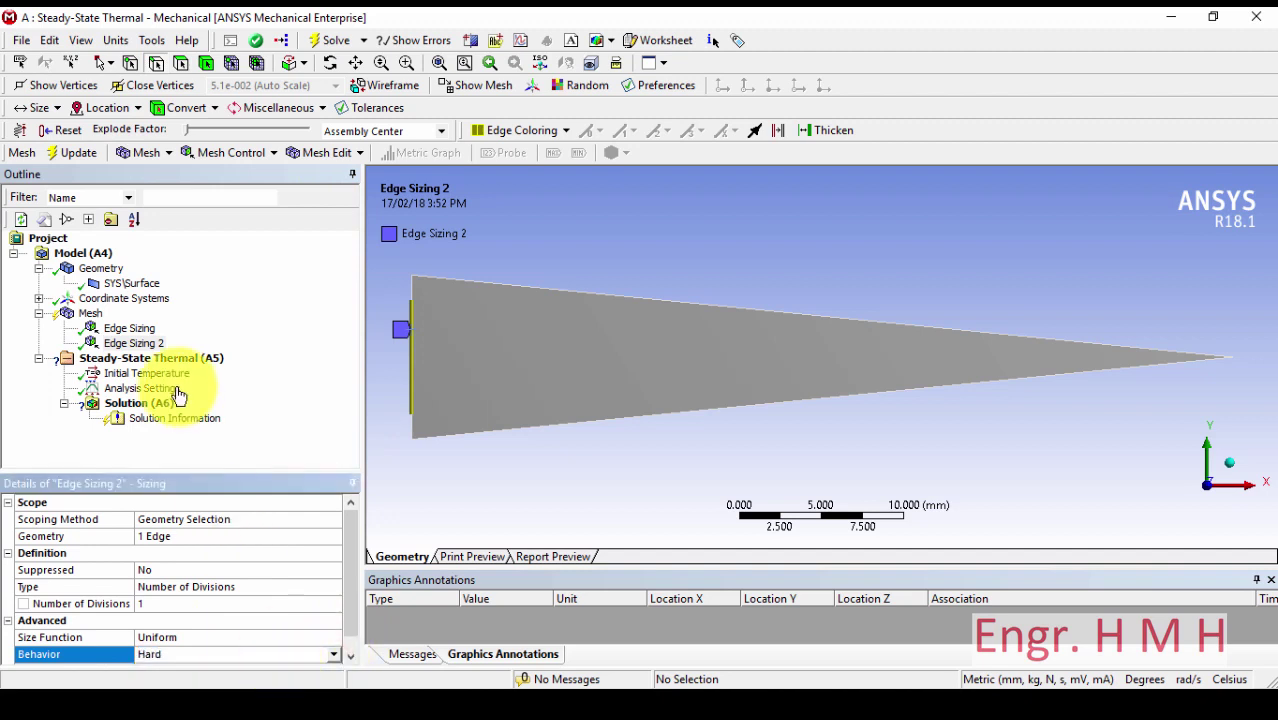
left_click(75, 150)
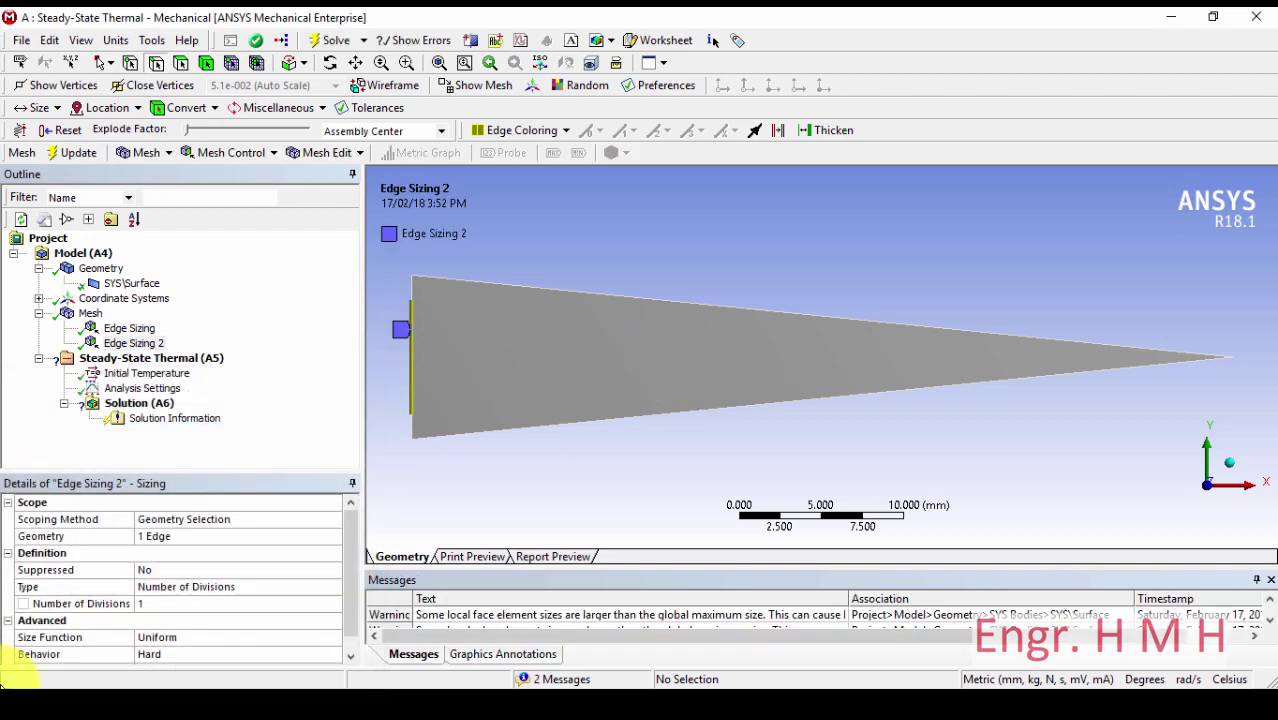
left_click(89, 315)
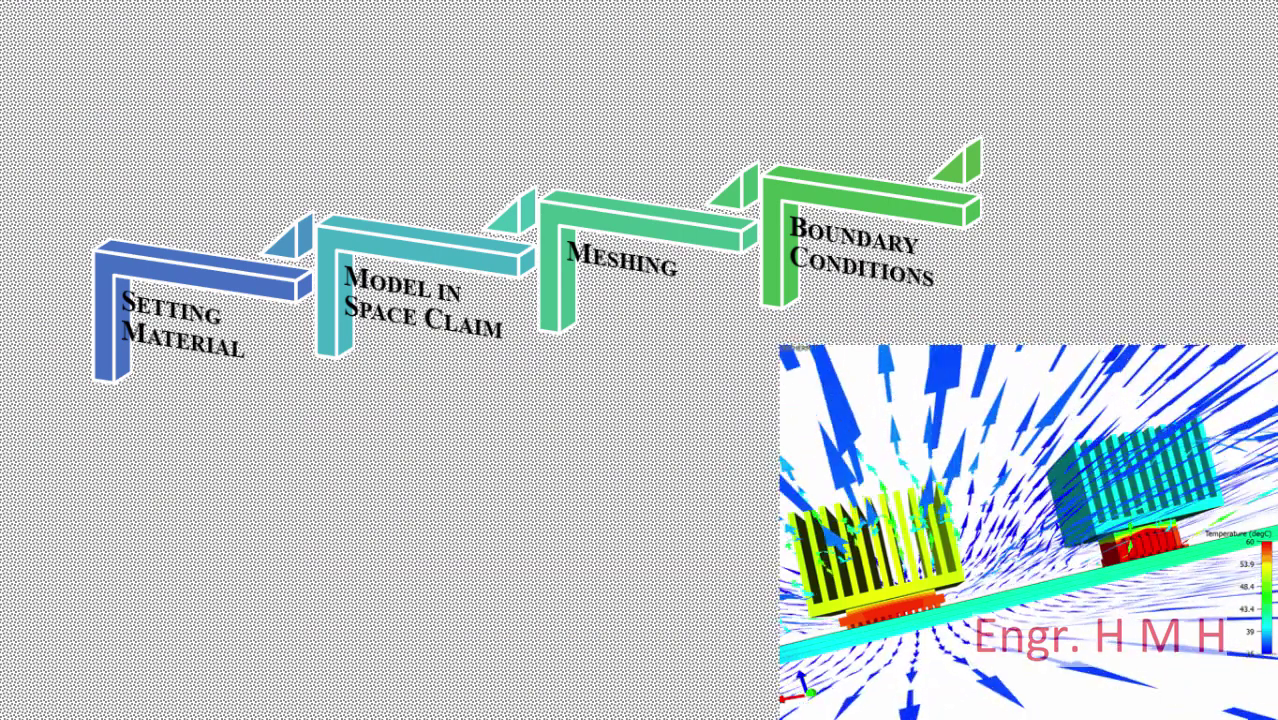
Insert a Temperature boundary condition on the fin's vertical base edge with a magnitude of 200 °C.
left_click(160, 358)
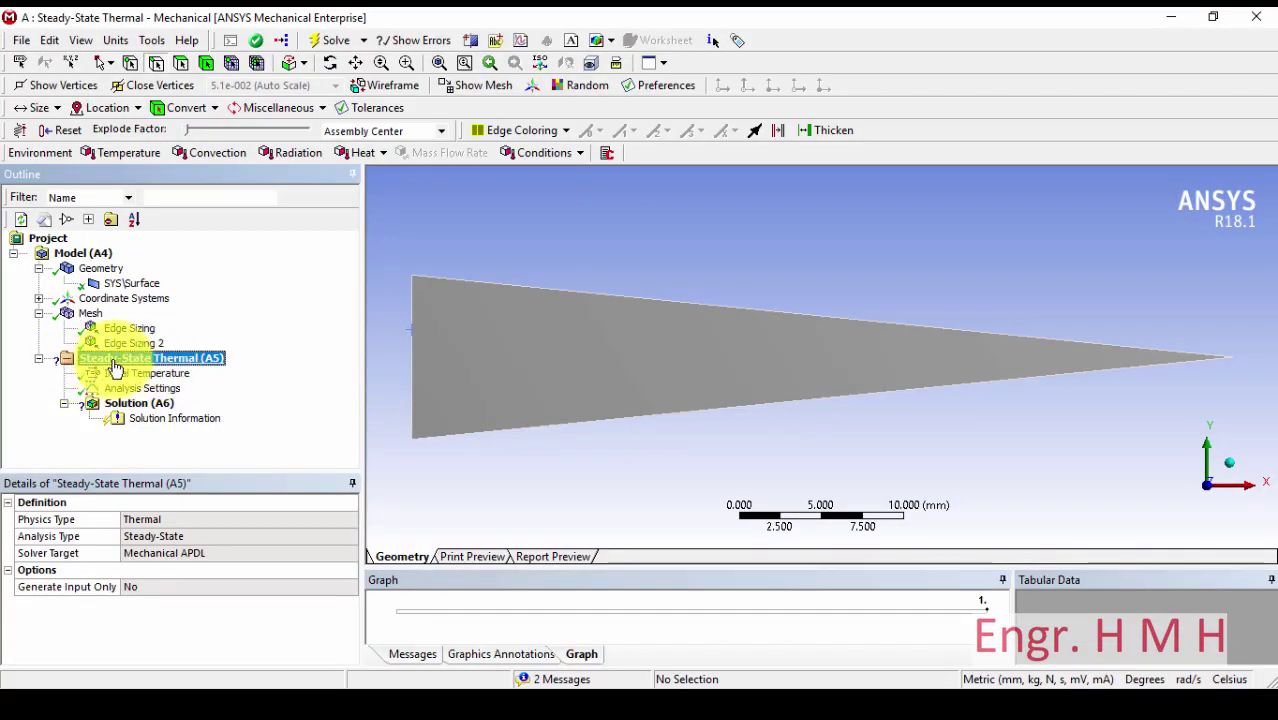
left_click(148, 152)
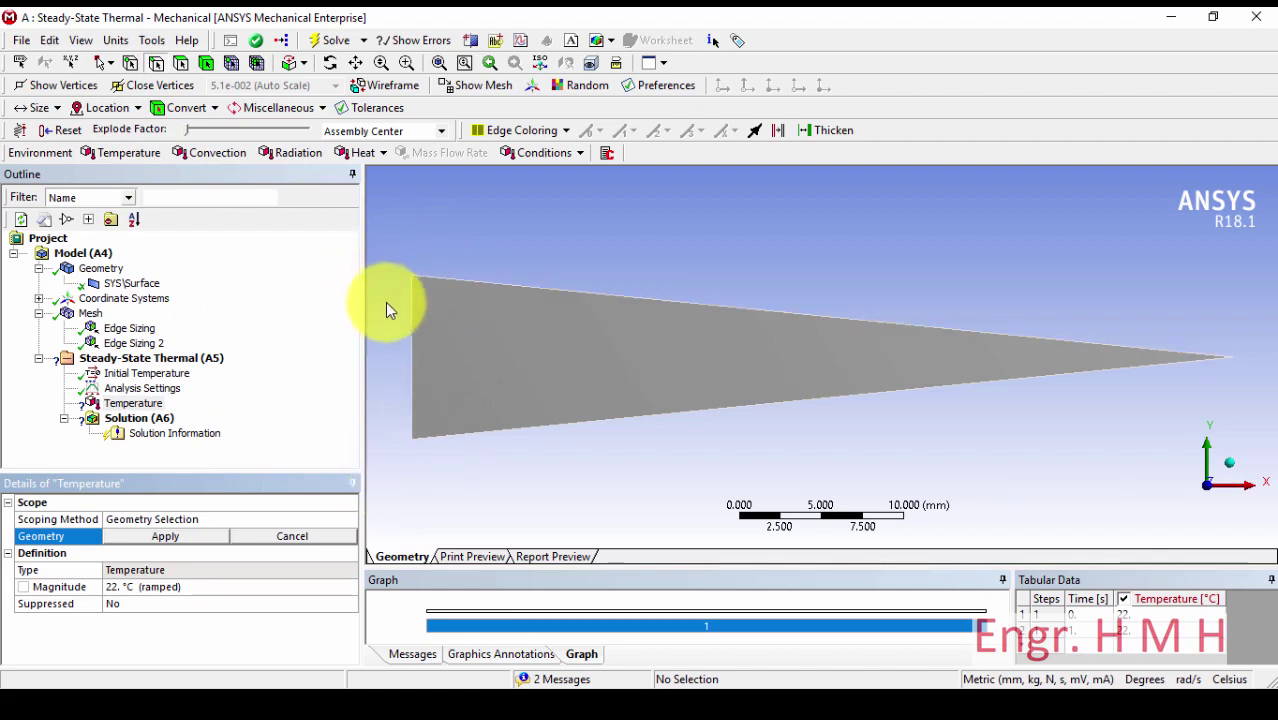
left_click(413, 371)
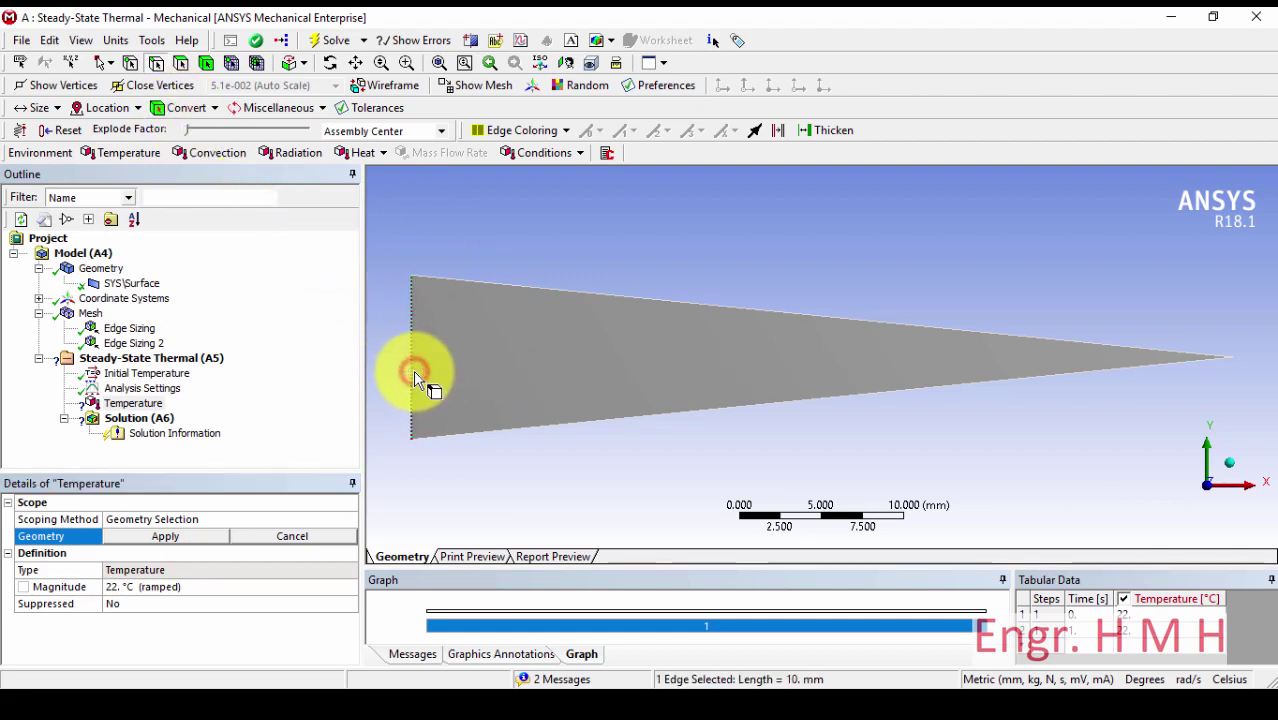
left_click(152, 539)
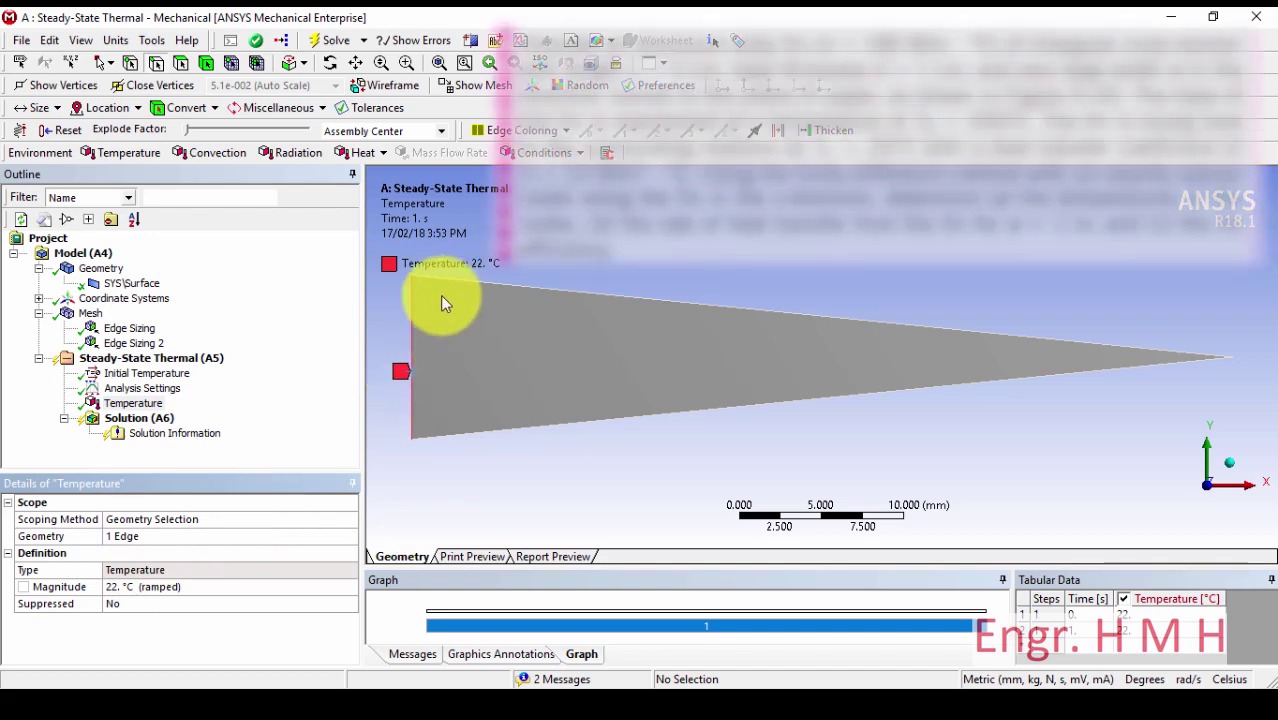
left_click(112, 587)
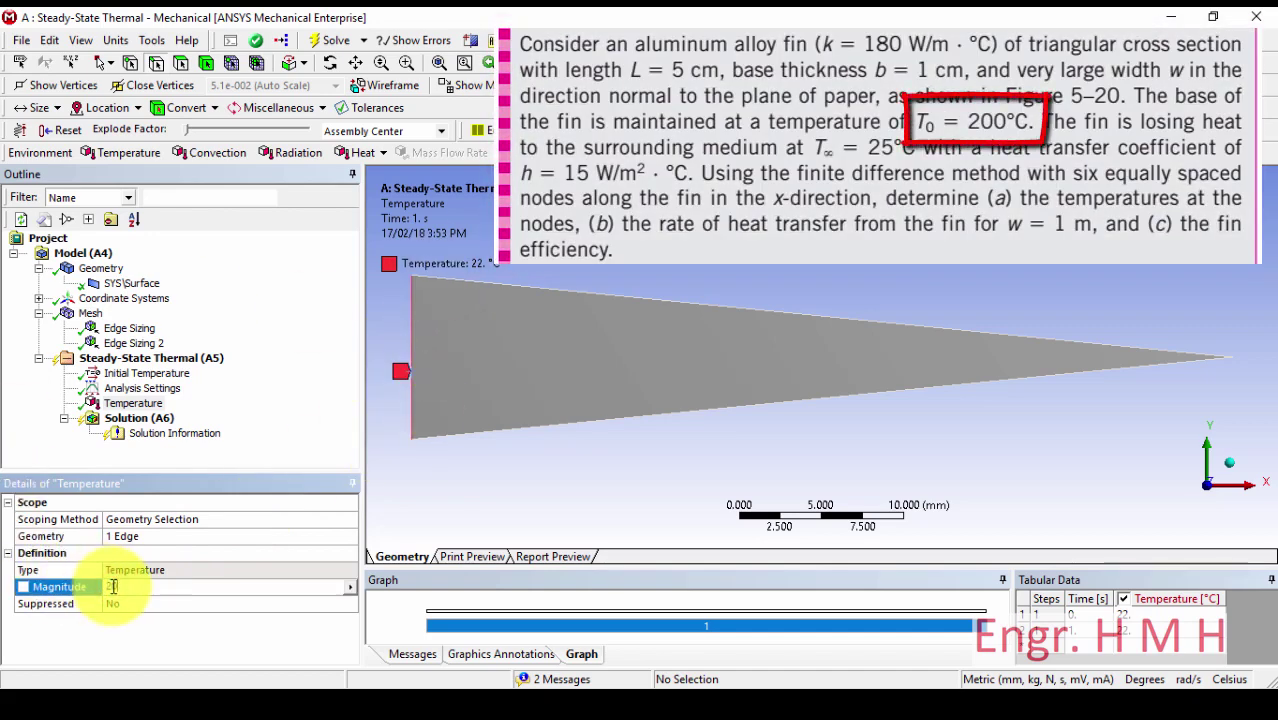
key("Return")
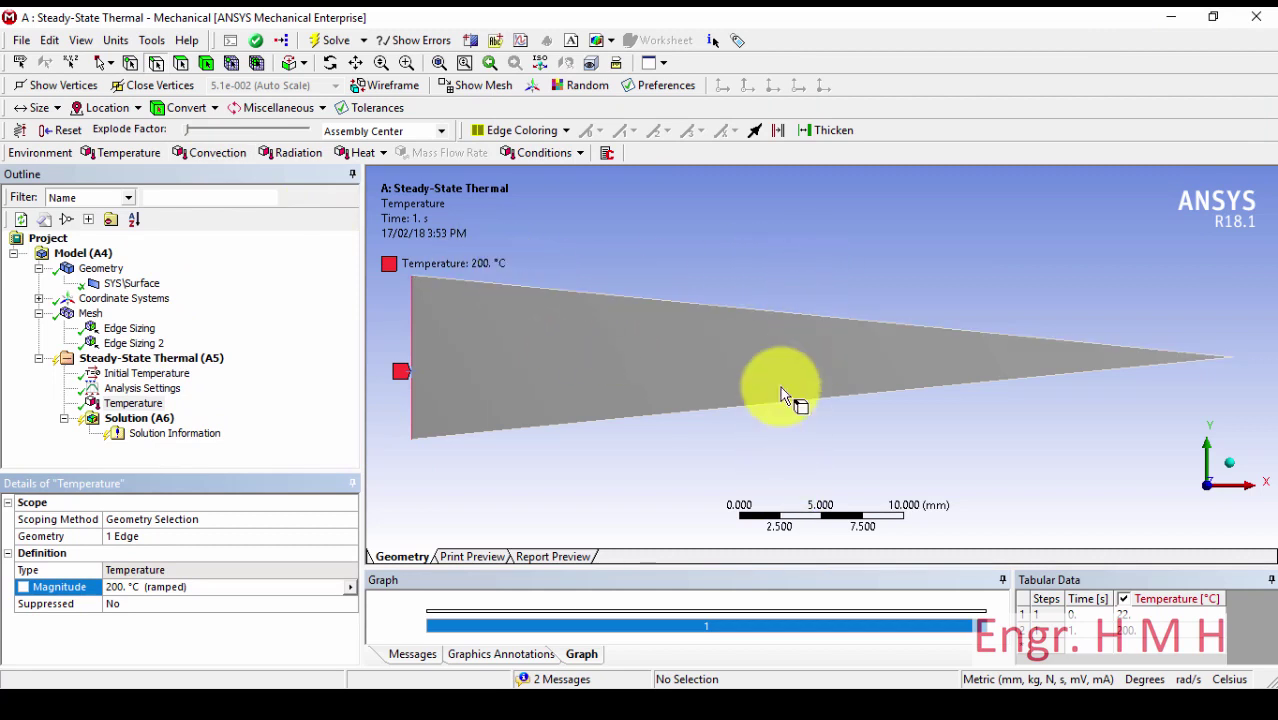
Insert a Convection boundary condition on the fin's two sloping edges with a film coefficient of 15.
left_click(243, 150)
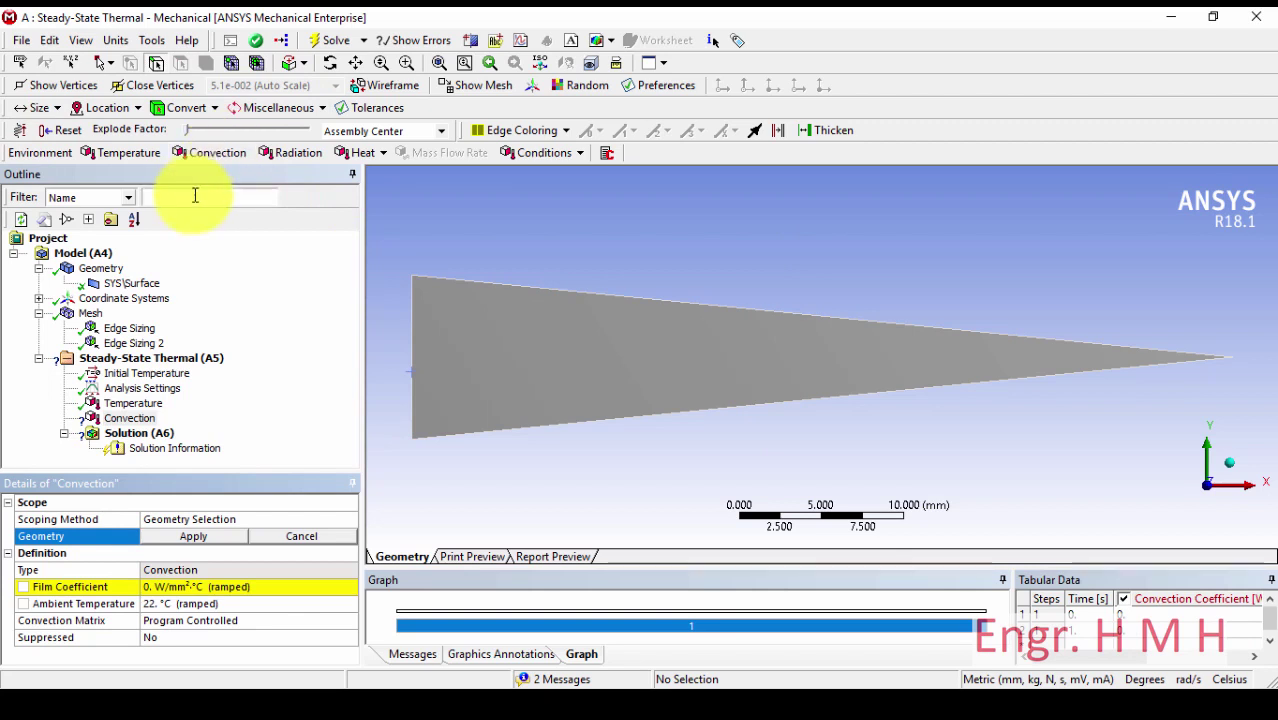
left_click(548, 288)
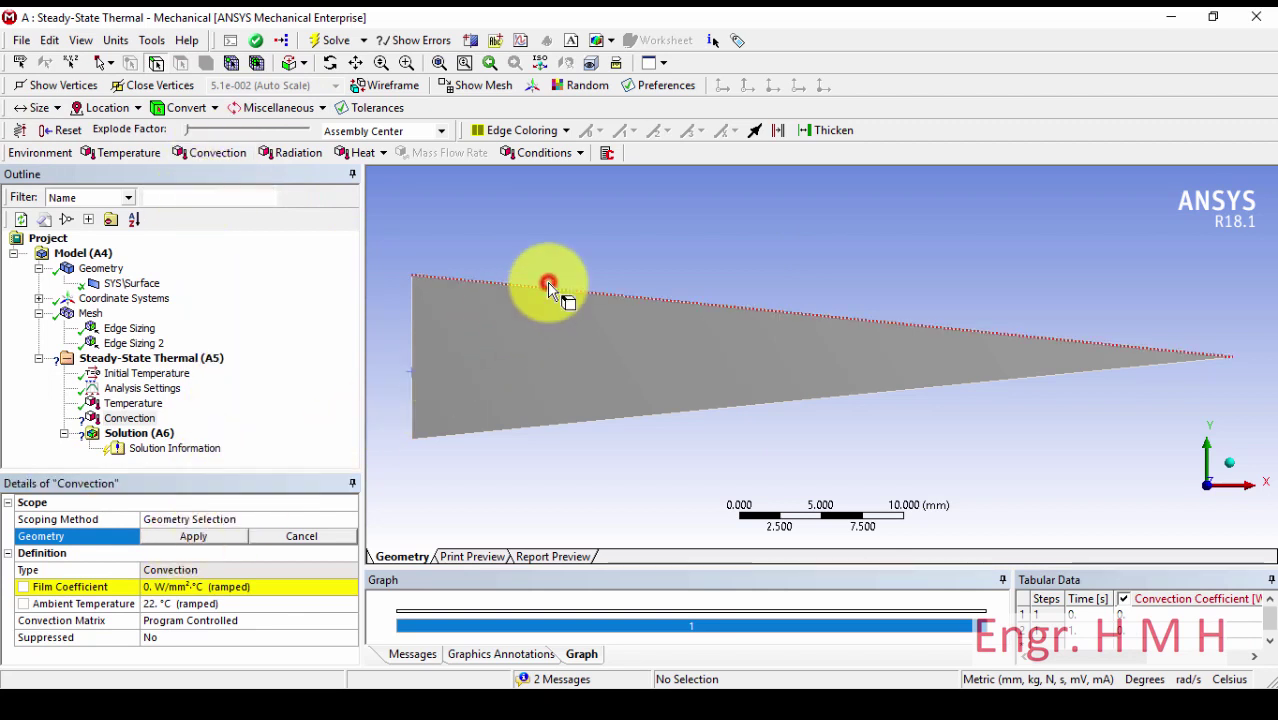
left_click(591, 422, "ctrl")
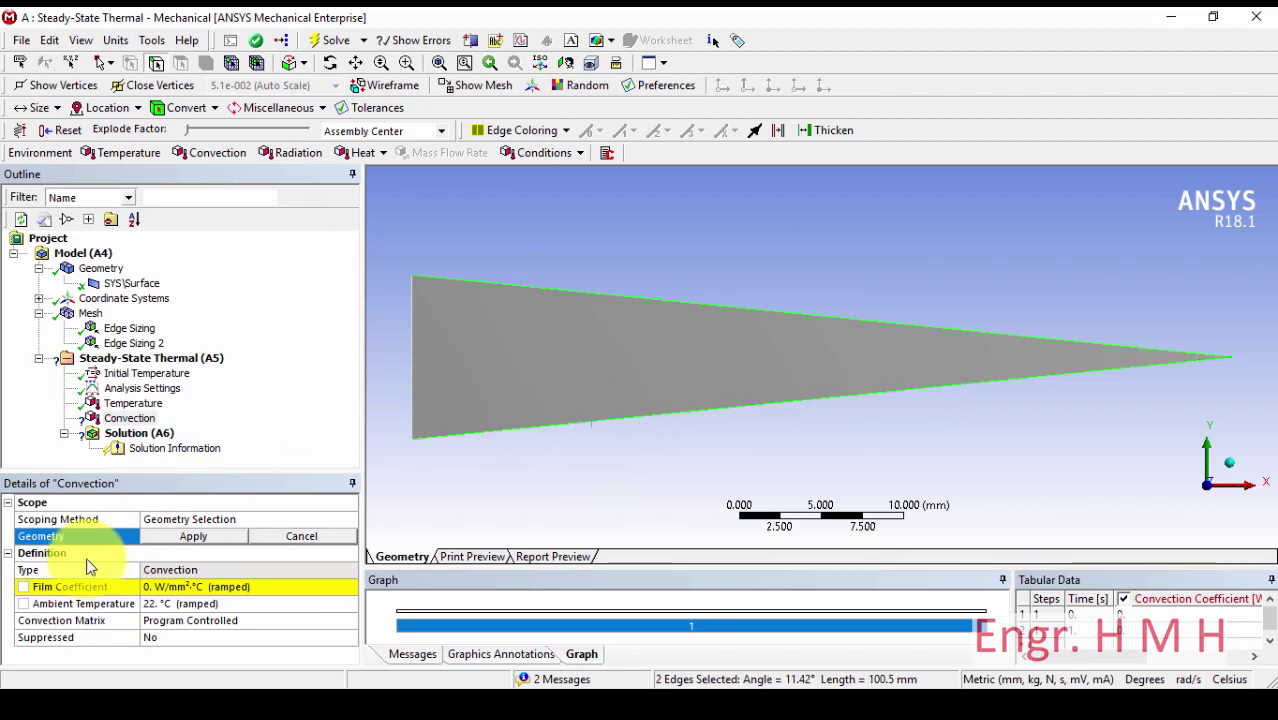
left_click(194, 536)
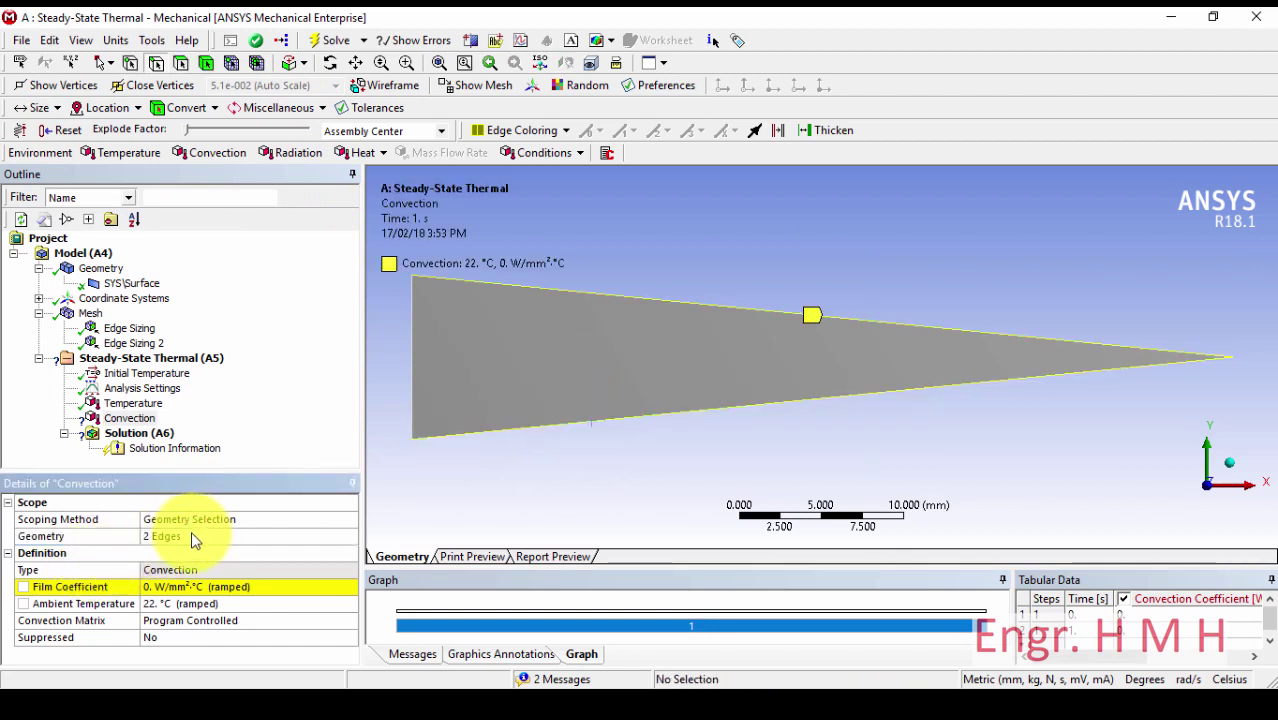
left_click(168, 587)
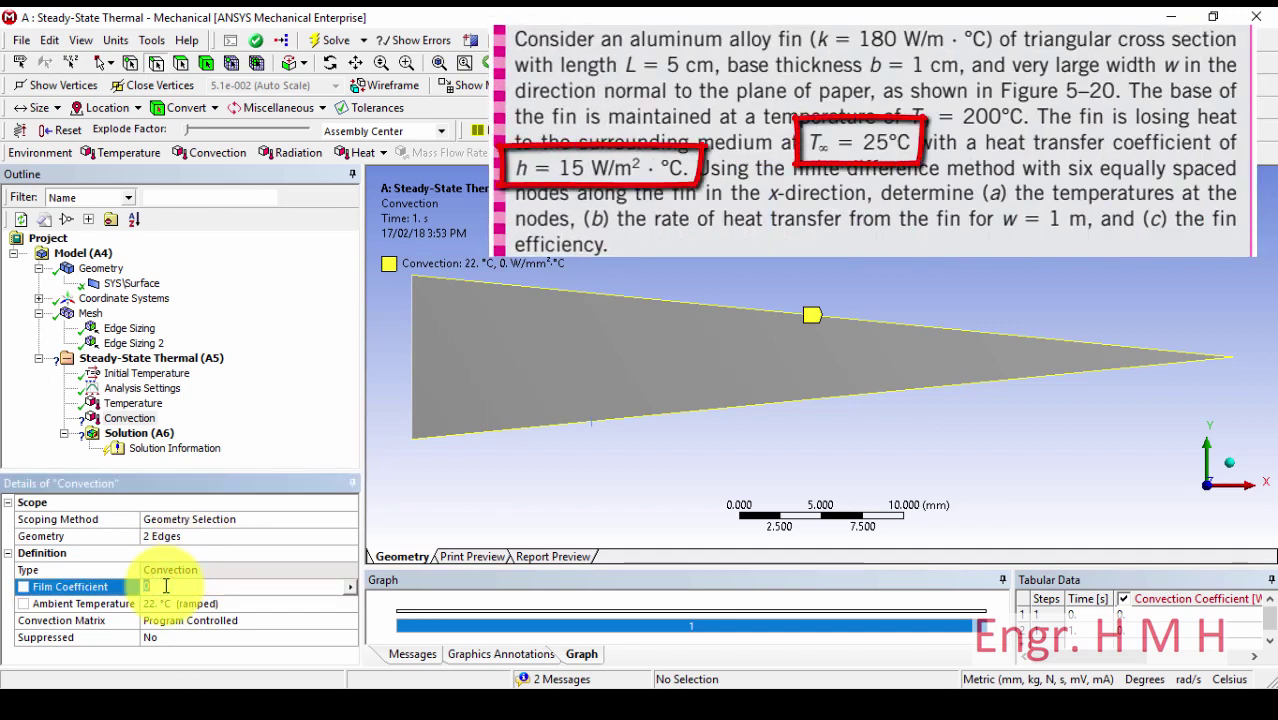
type("15")
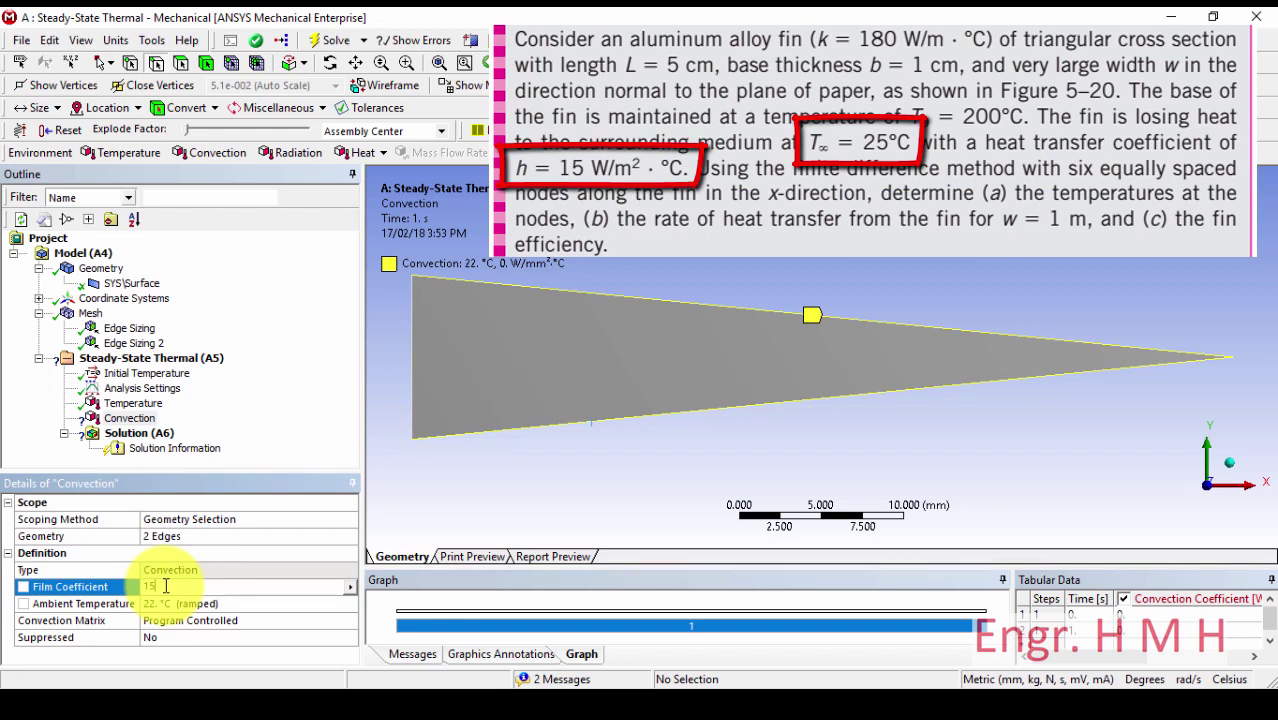
key("Return")
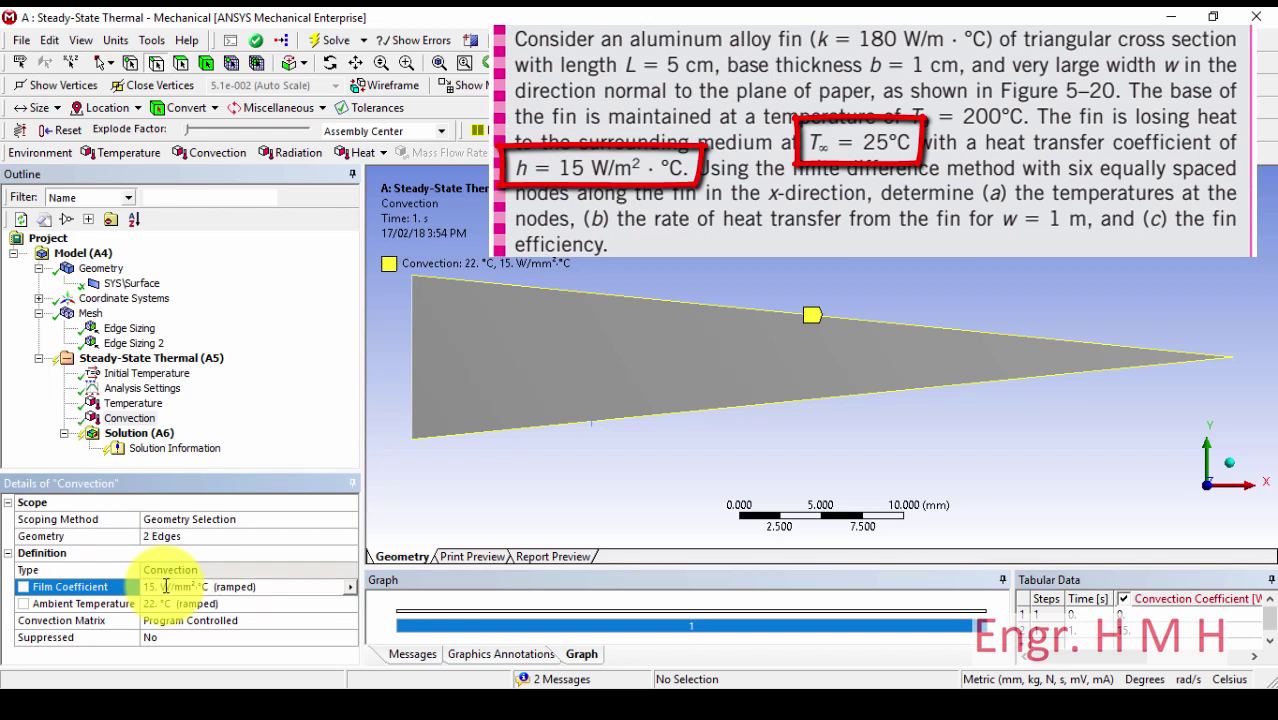
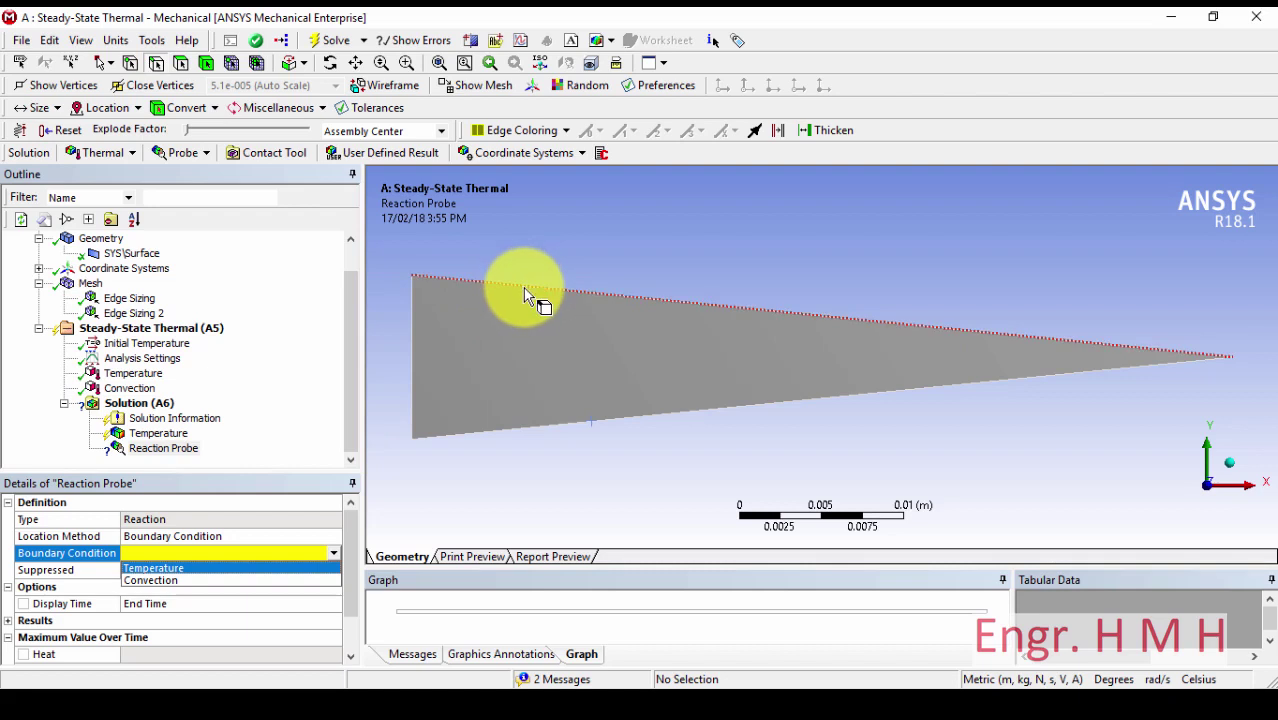
Set the Reaction Probe's boundary condition to Convection, with the fin's two sloping edges selected.
left_click(525, 291)
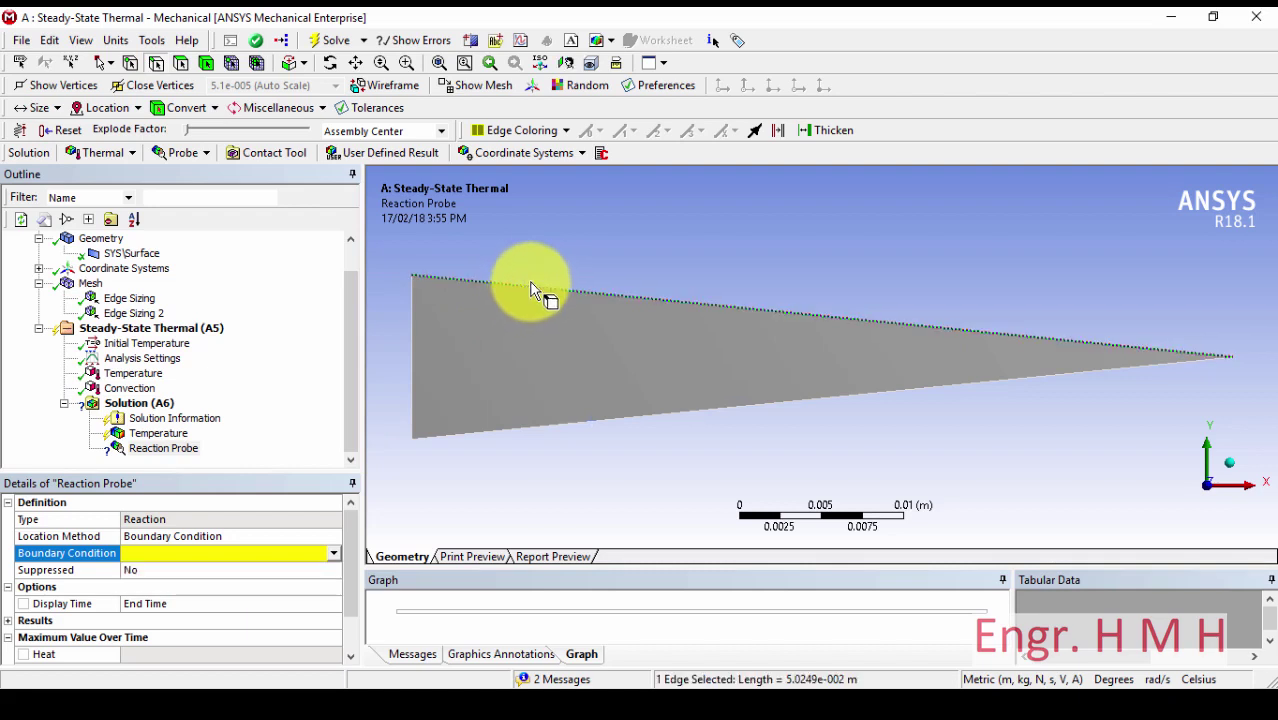
left_click(578, 422, "ctrl")
left_click(177, 560)
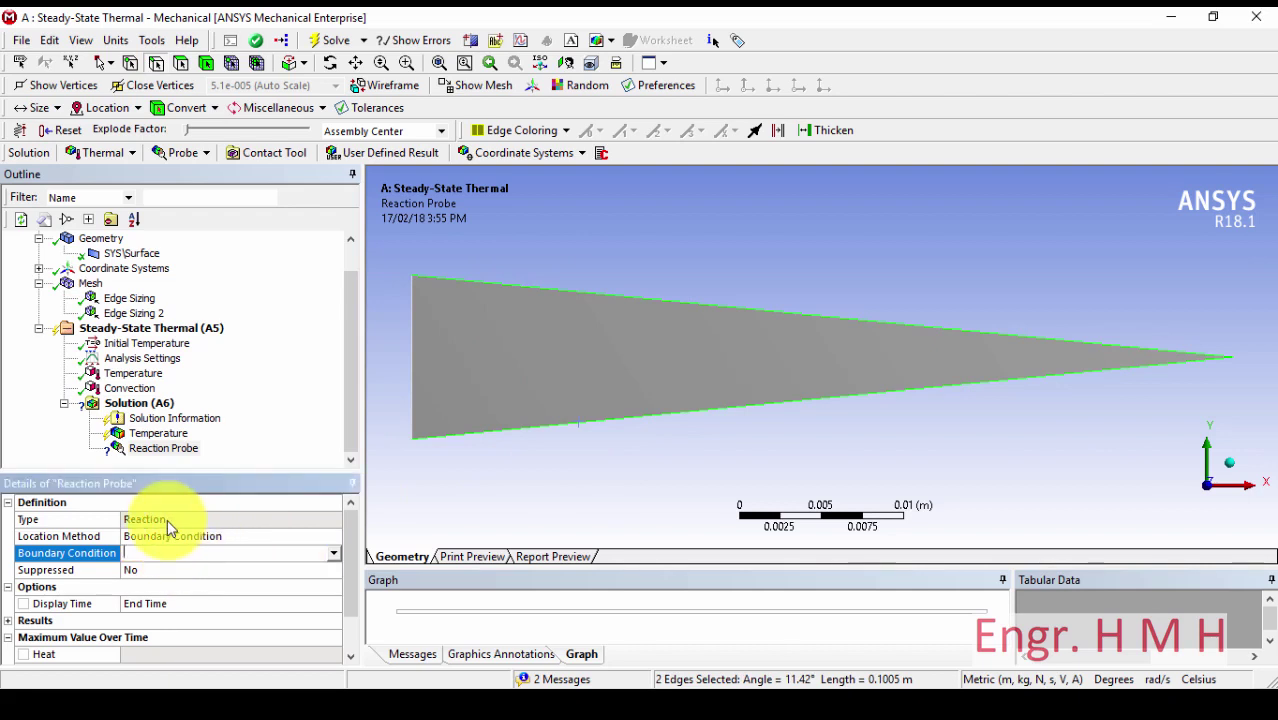
left_click(334, 557)
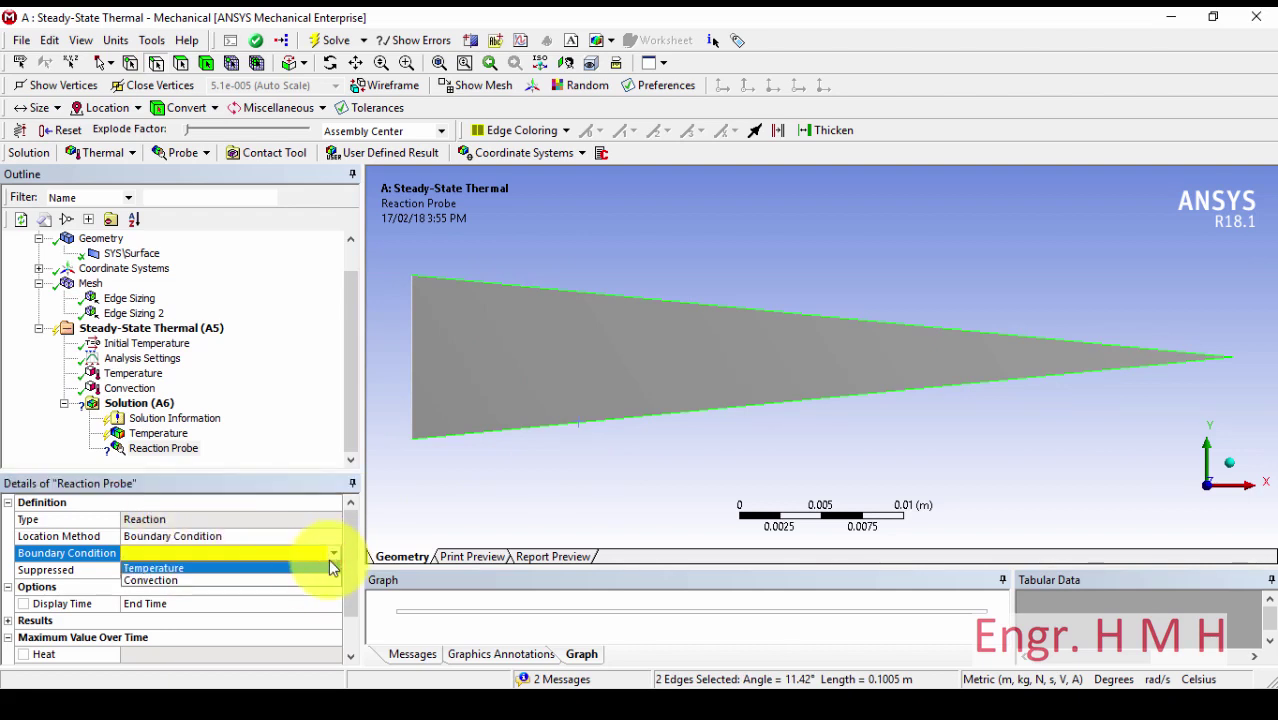
left_click(308, 581)
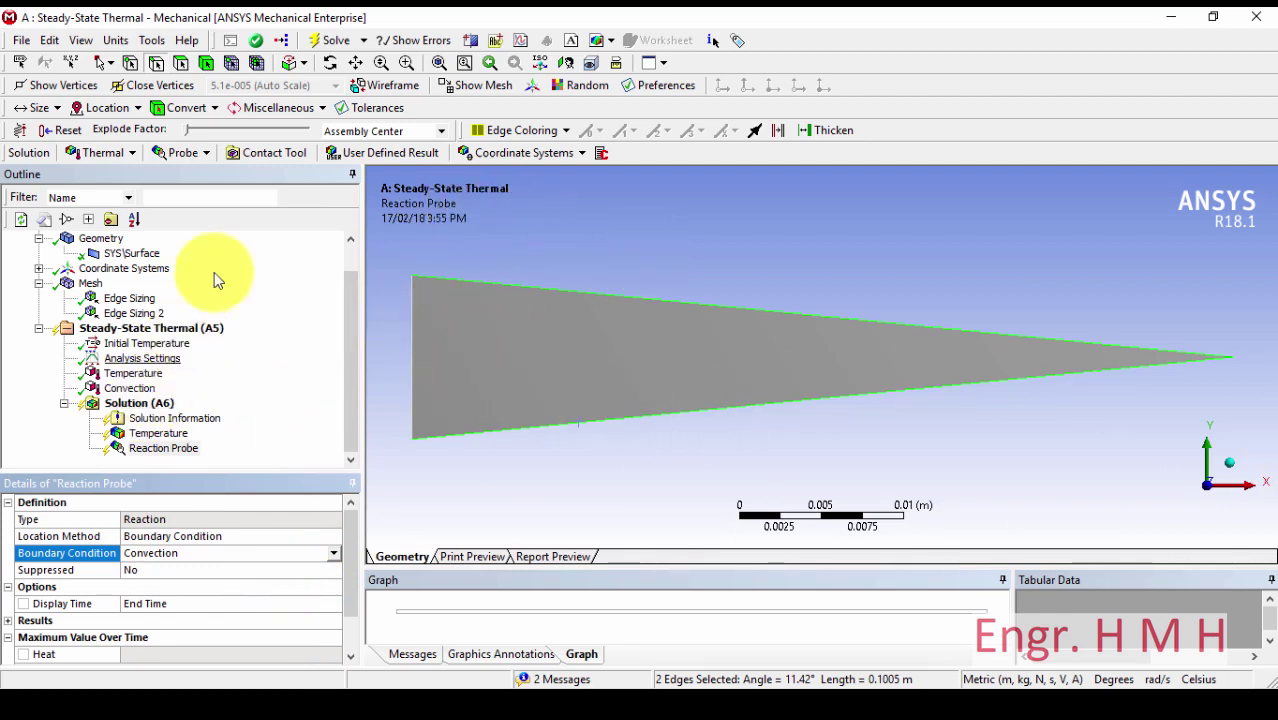
Solve the steady-state thermal analysis to evaluate the Temperature result and the Reaction Probe.
left_click(131, 406)
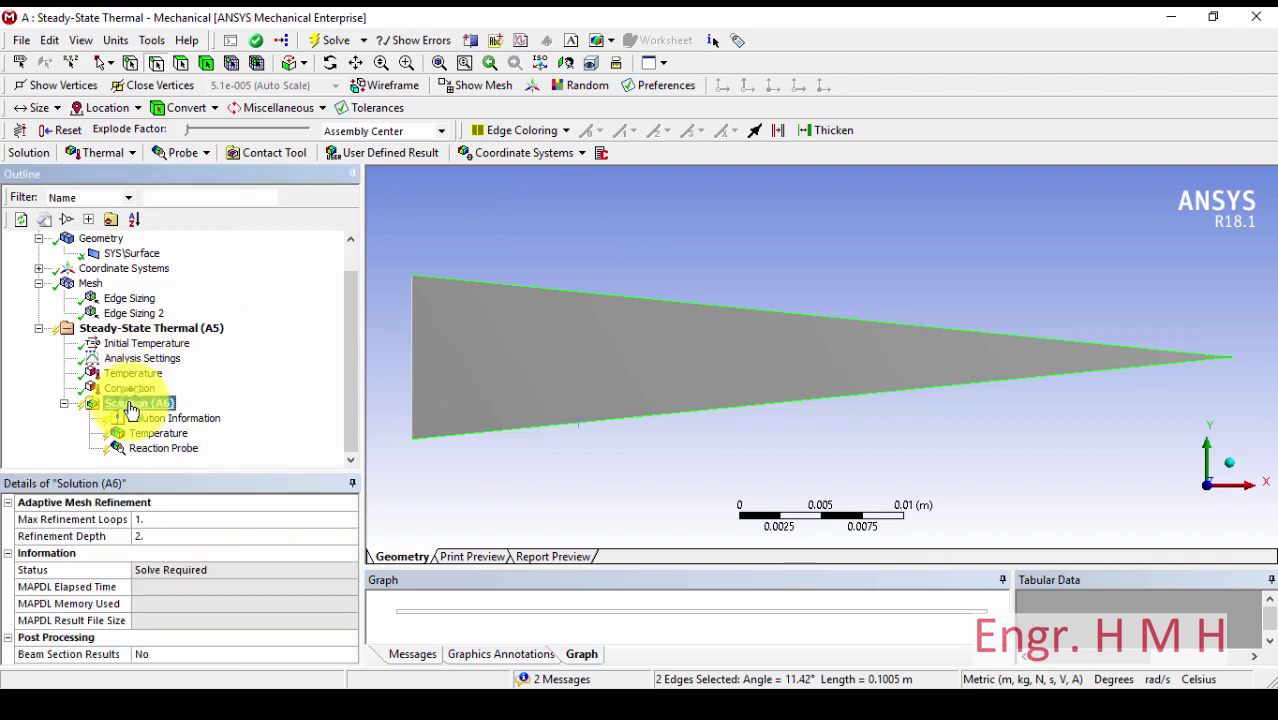
right_click(131, 406)
left_click(154, 445)
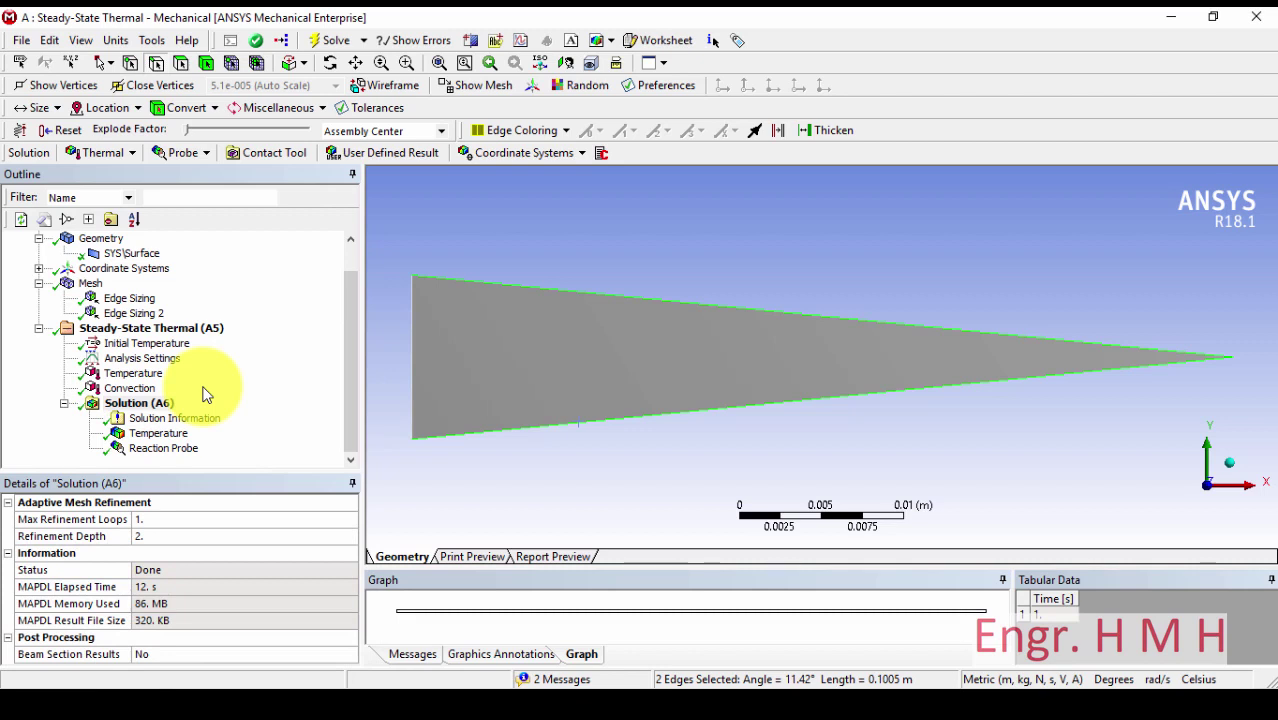
Display the fin's Temperature result and compare Smooth Contours with Contour Bands, ending on Contour Bands.
left_click(145, 434)
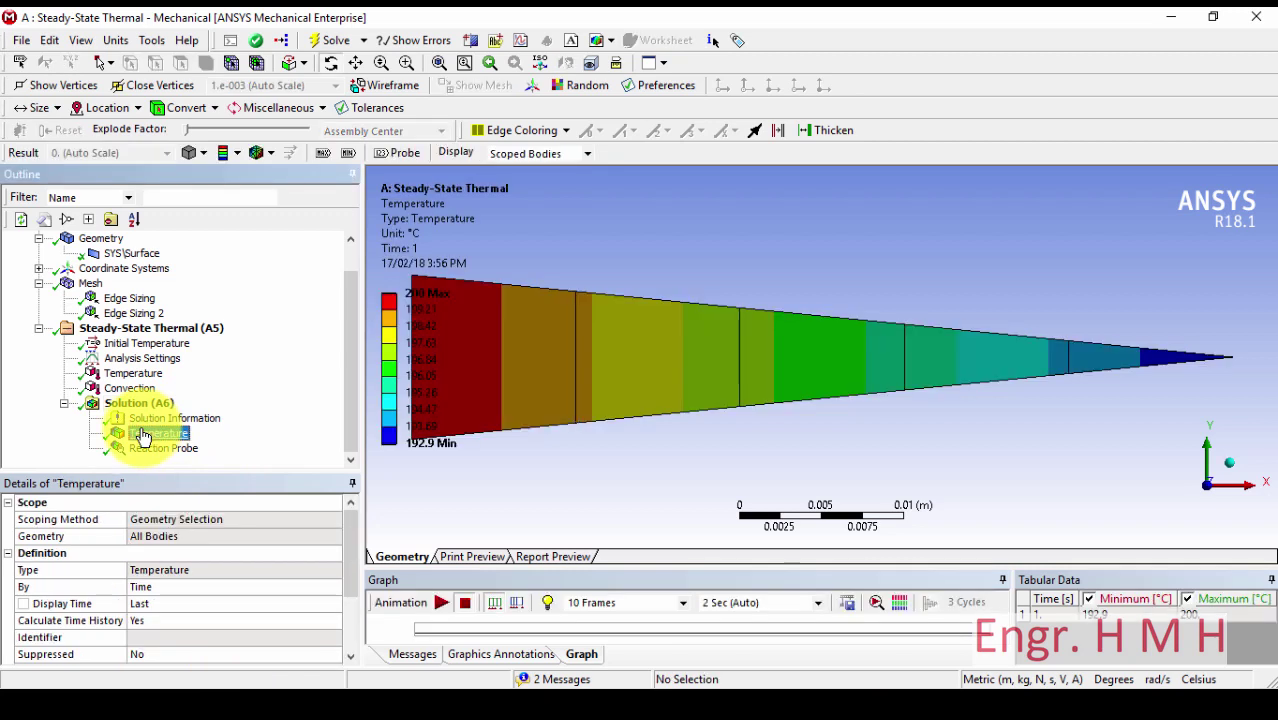
left_click(237, 153)
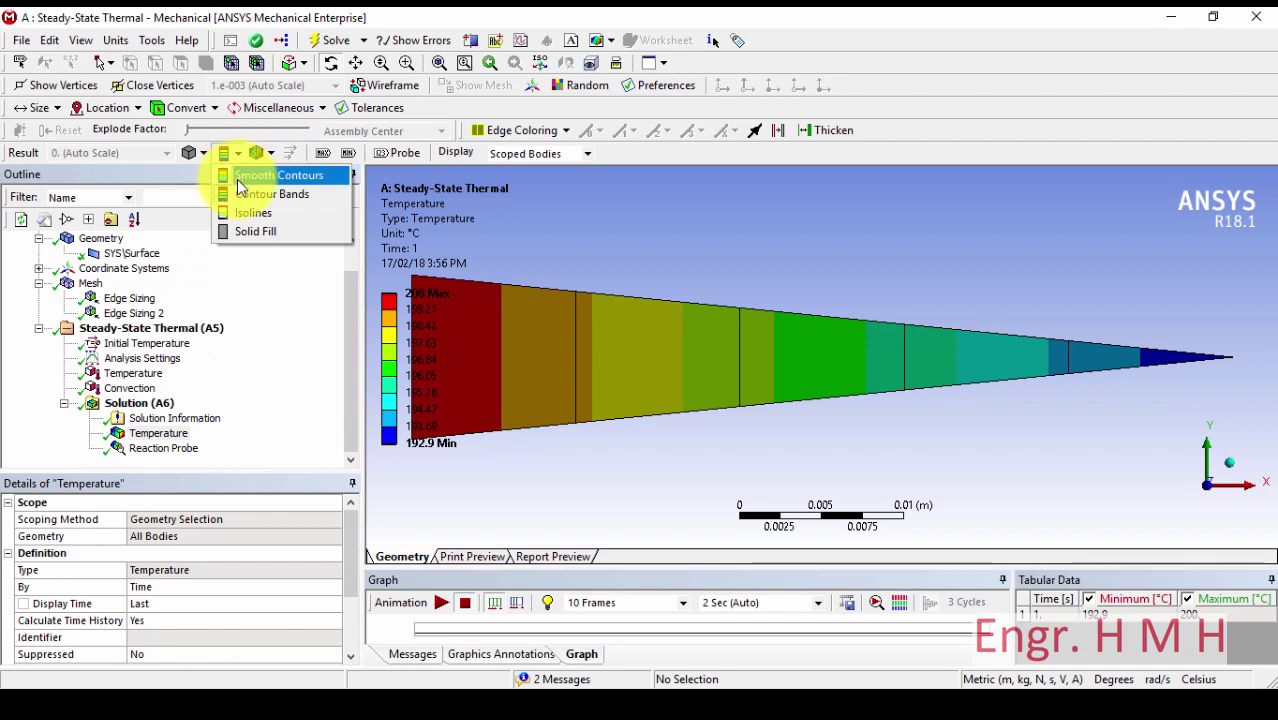
left_click(237, 179)
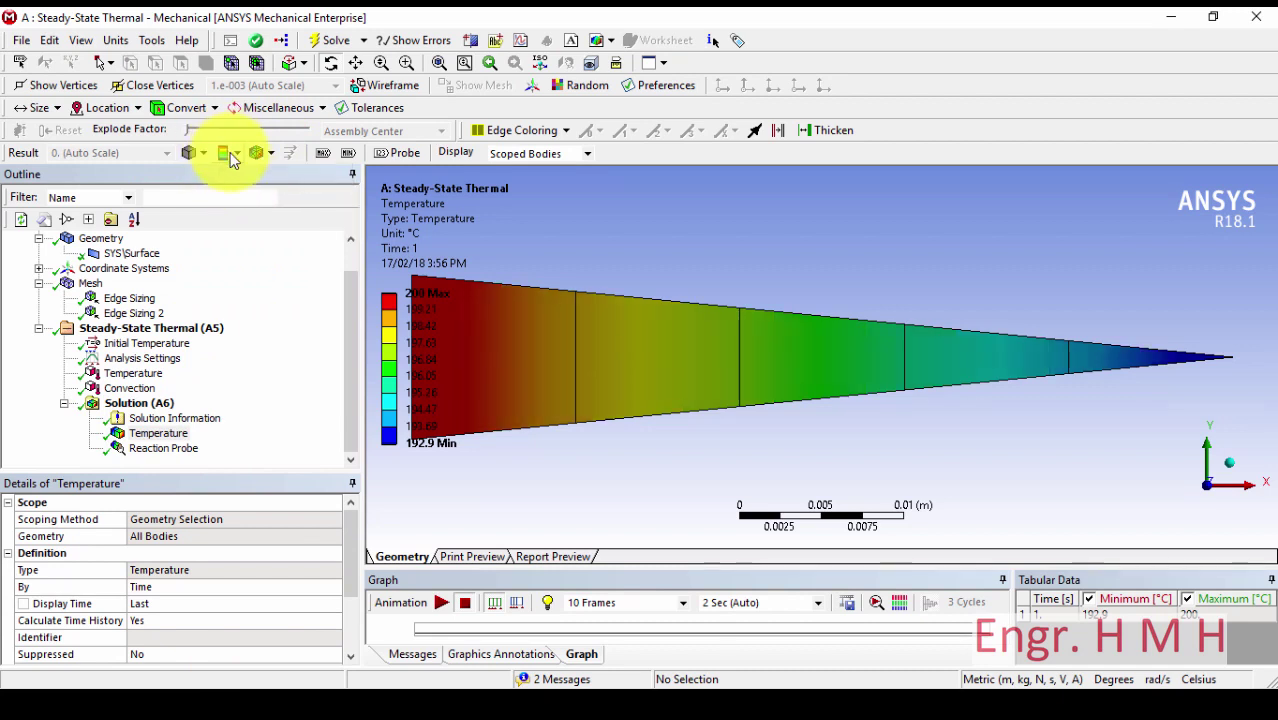
left_click(234, 155)
left_click(253, 196)
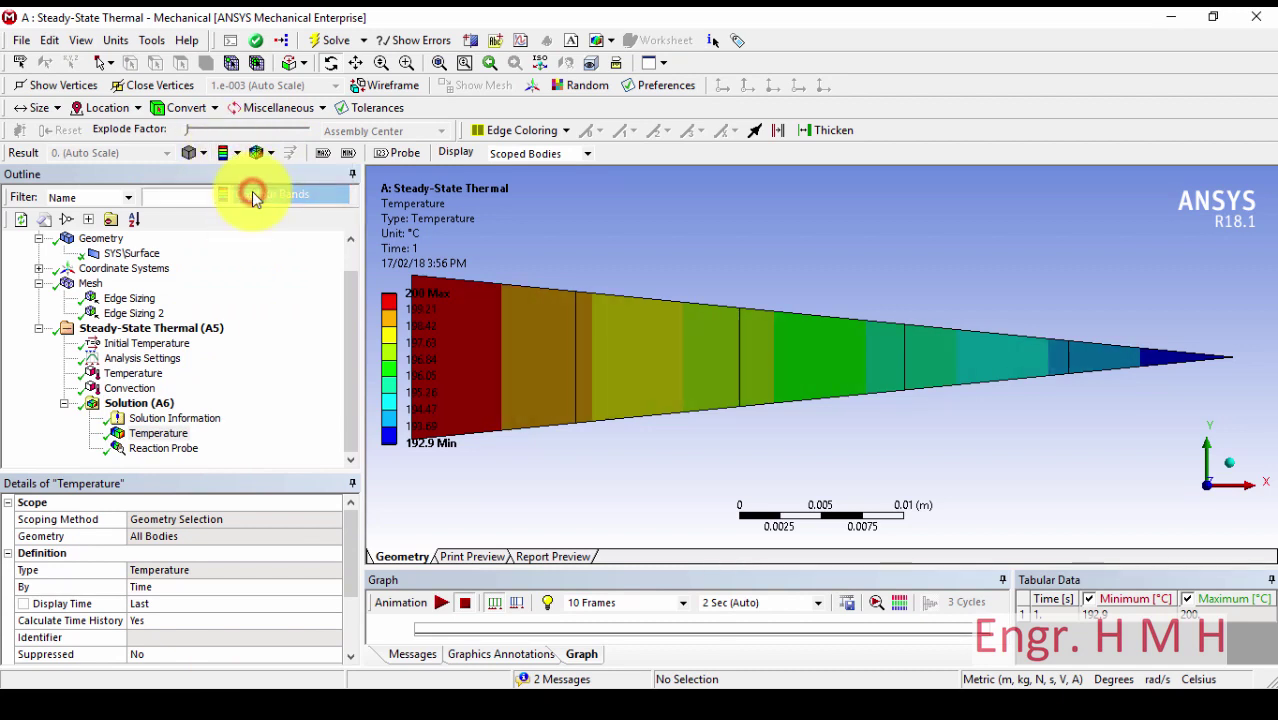
Display the fin's temperature contours with the No WireFrame option to hide the element lines.
left_click(269, 154)
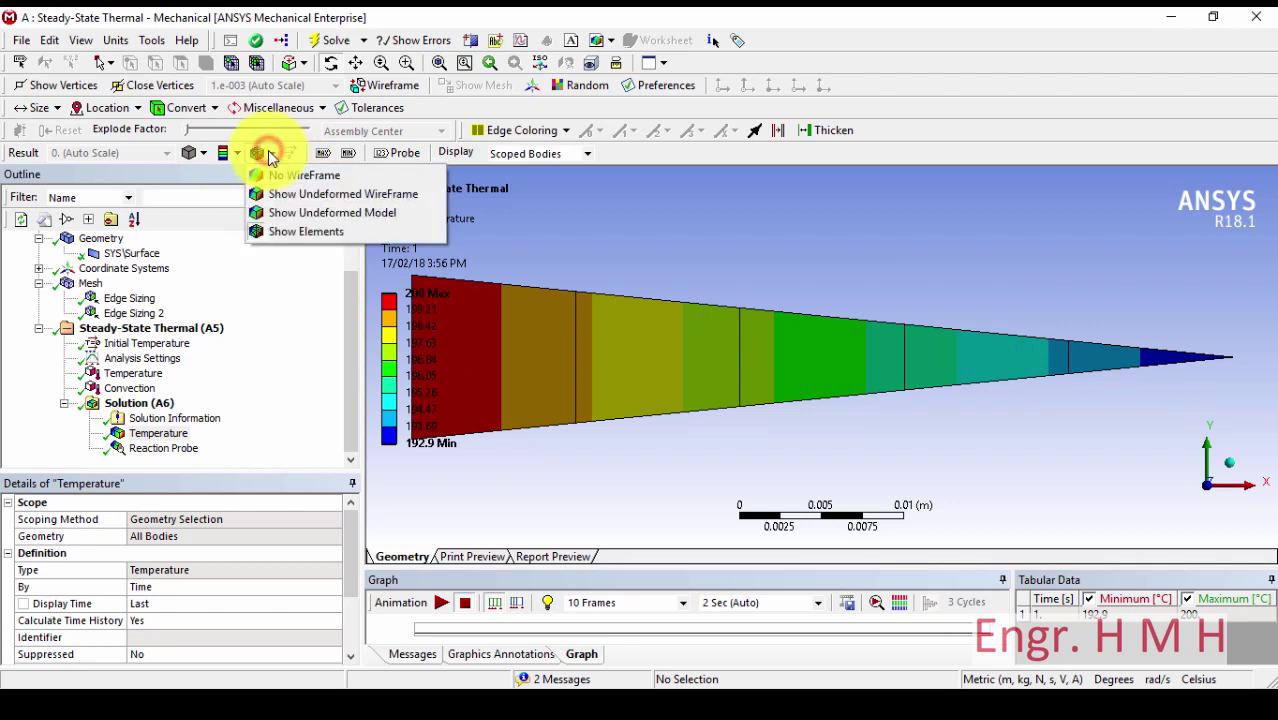
left_click(278, 176)
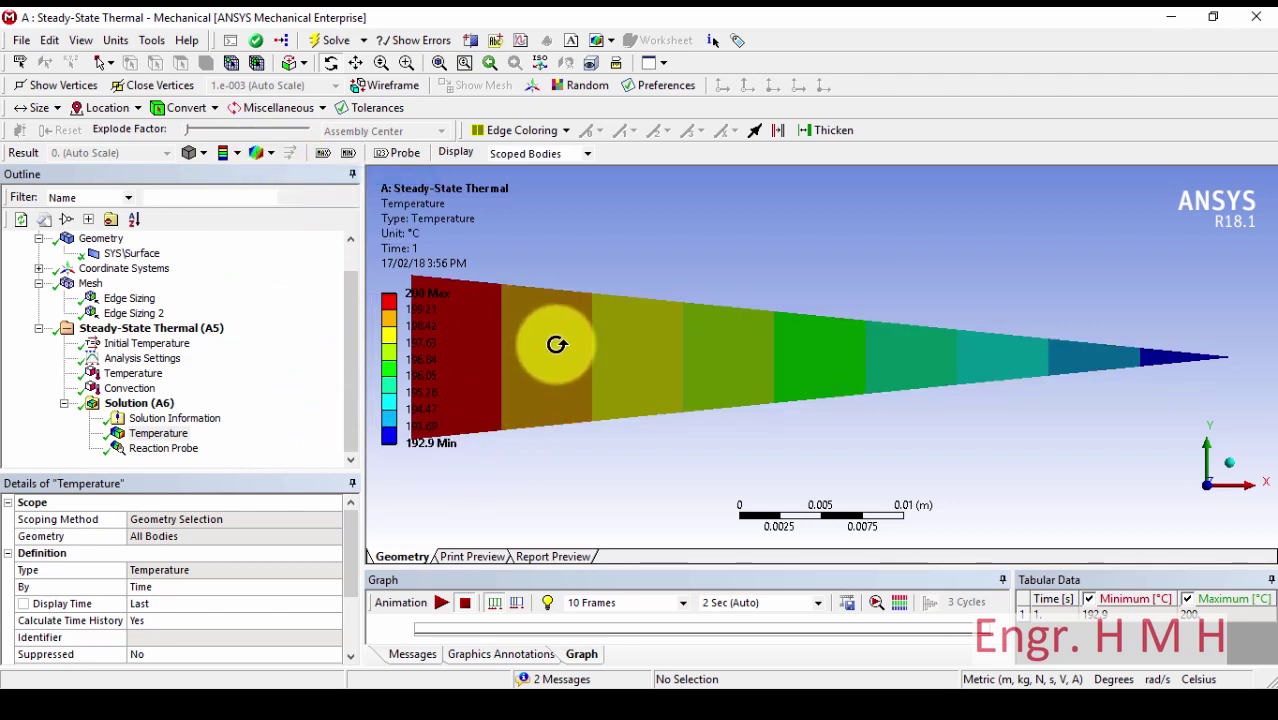
scroll(557, 344, "down", 1)
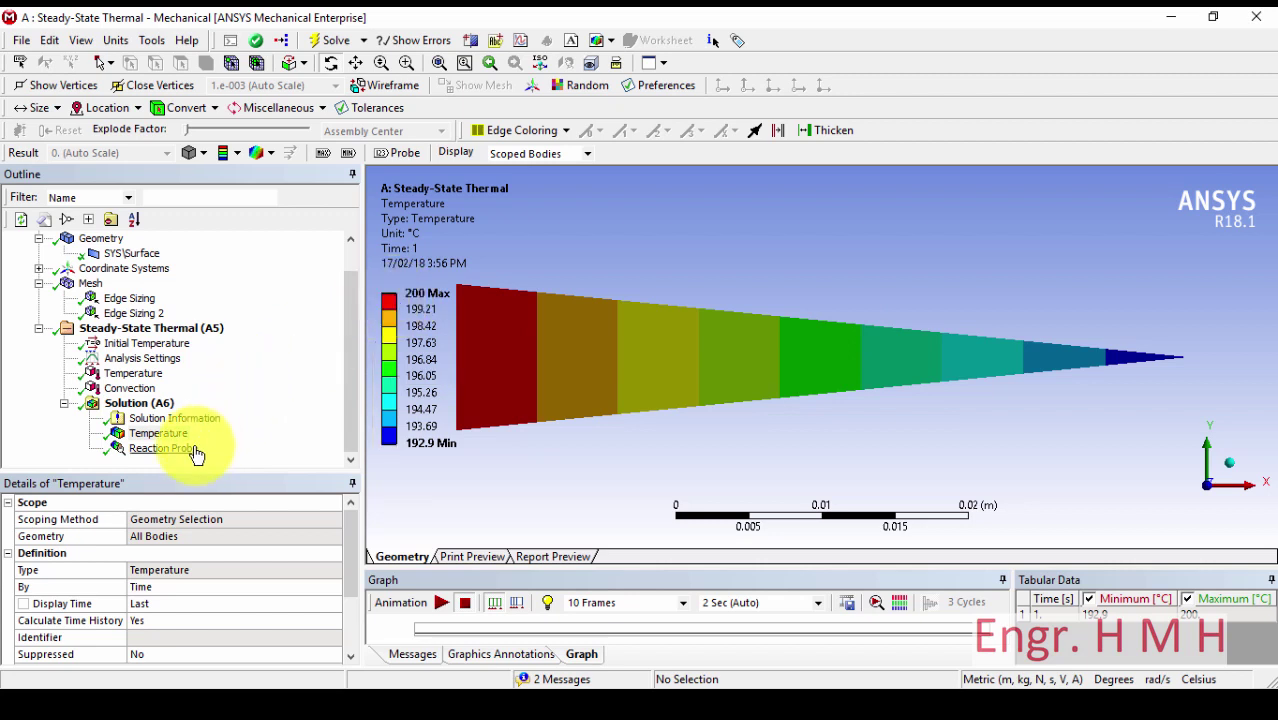
Examine the Reaction Probe's heat result for the convection edges, and return to the Temperature contour plot.
left_click(160, 448)
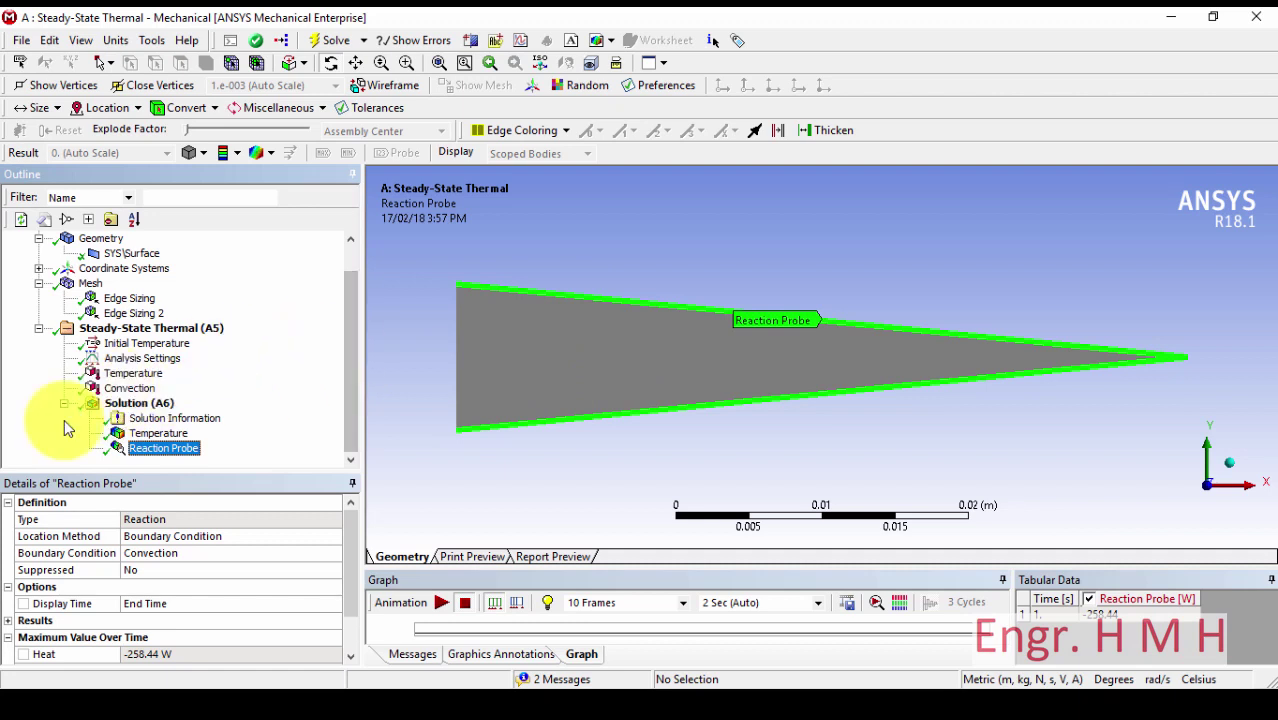
left_click(158, 433)
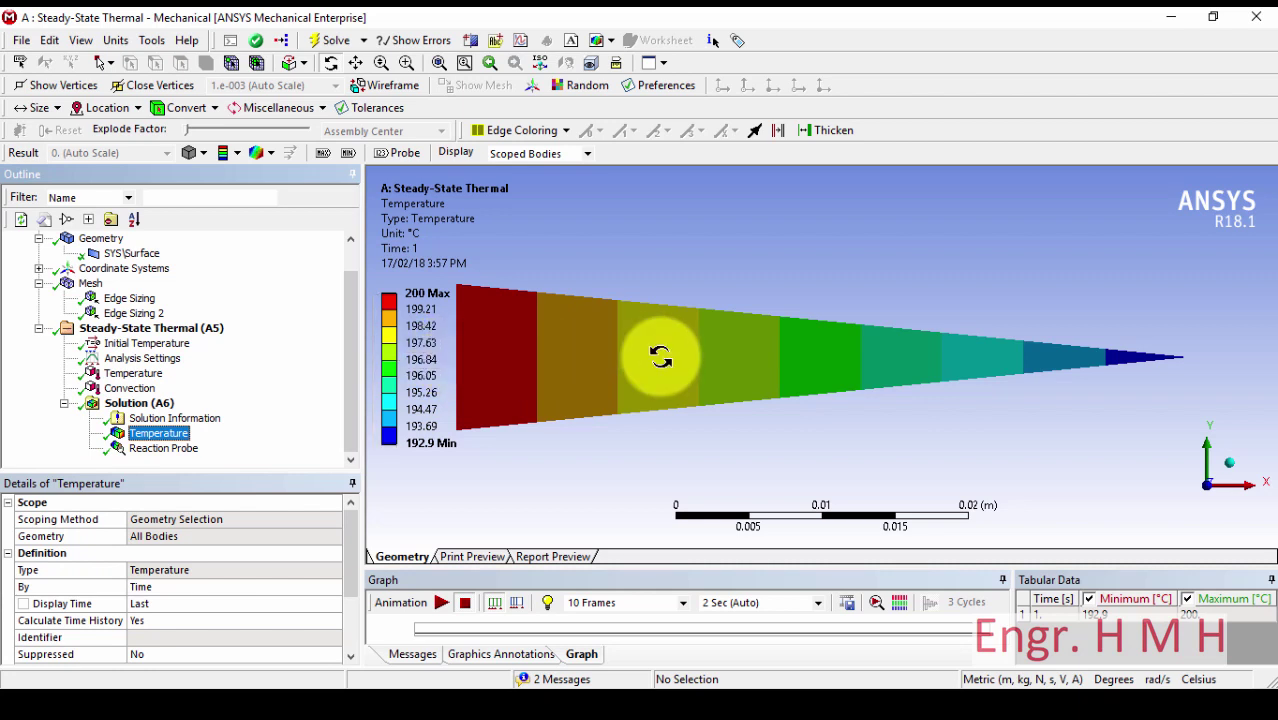
Add Construction Geometry to the model and insert a Path in it.
scroll(88, 262, "up", 1)
left_click(85, 254)
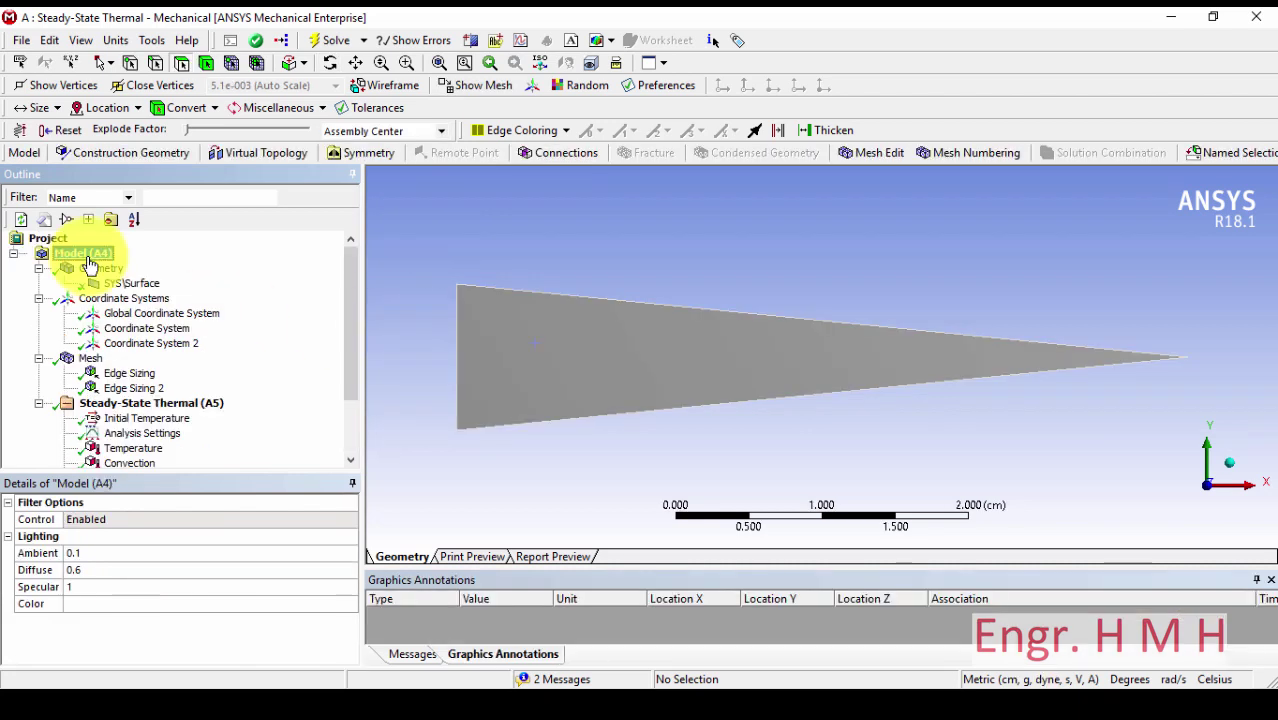
left_click(131, 154)
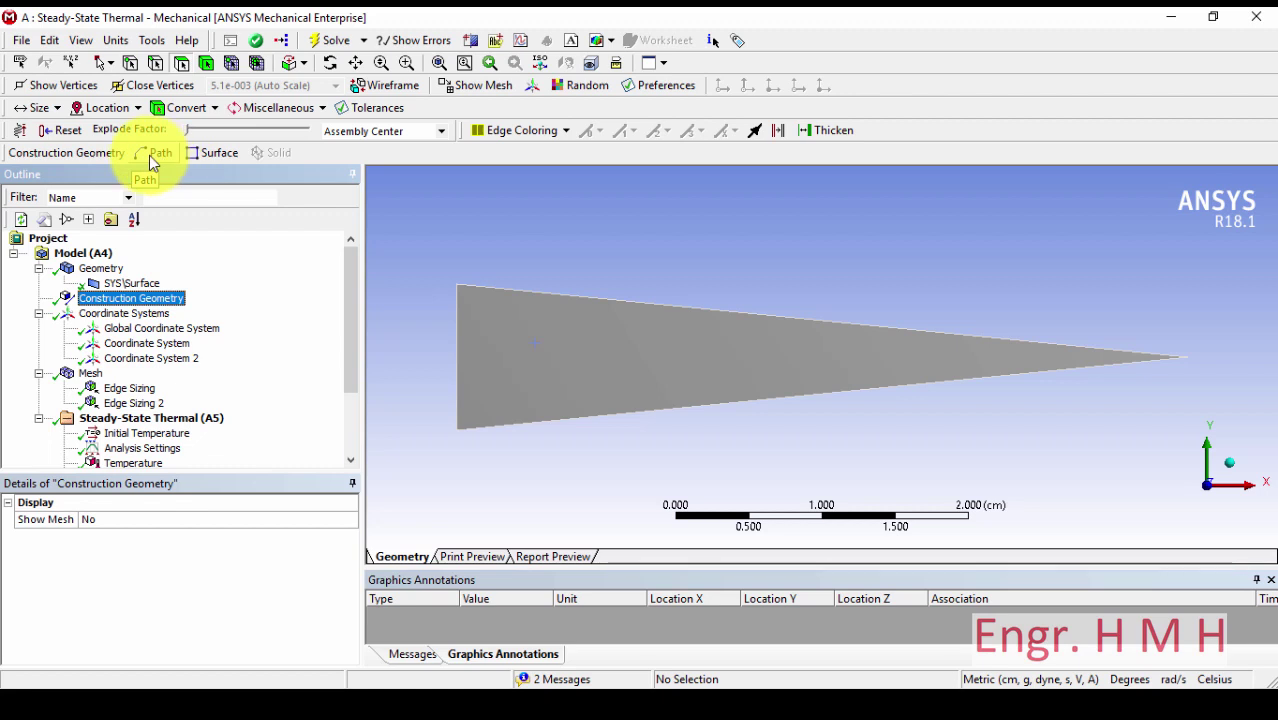
left_click(151, 154)
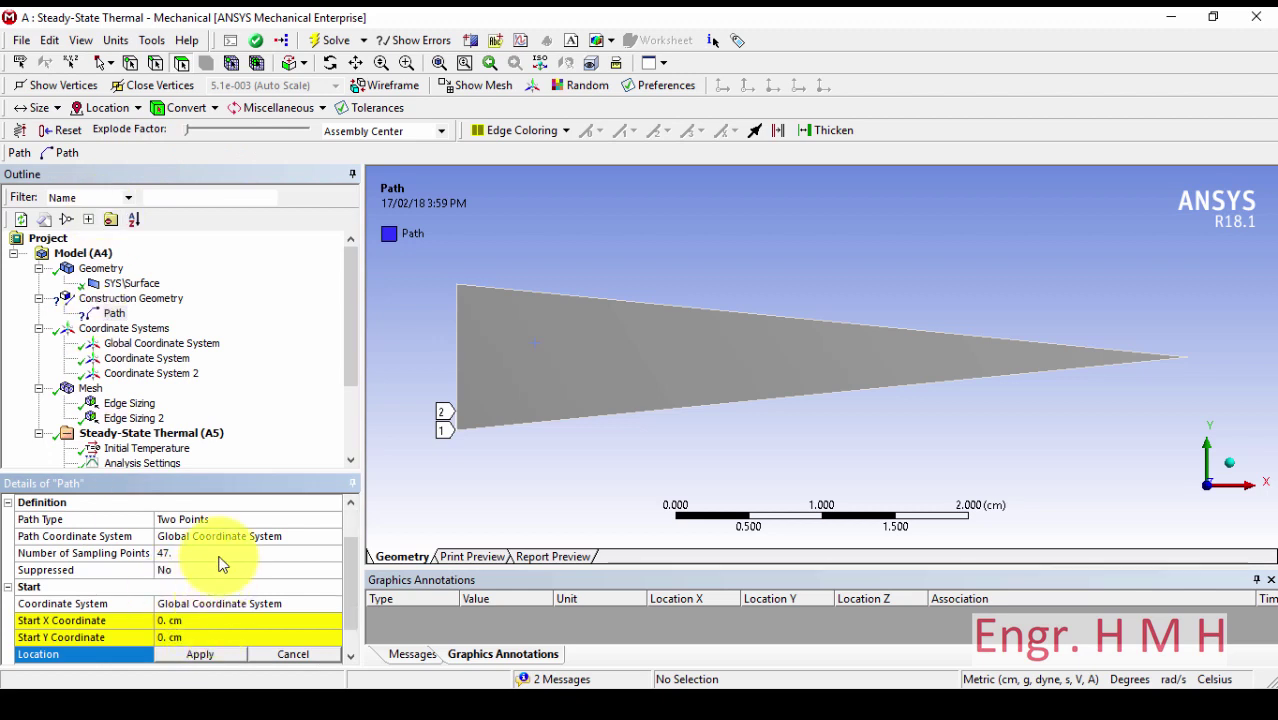
Set the path's start point to X 0 cm and Y 0.5 cm in the Global Coordinate System.
scroll(222, 562, "down", 2)
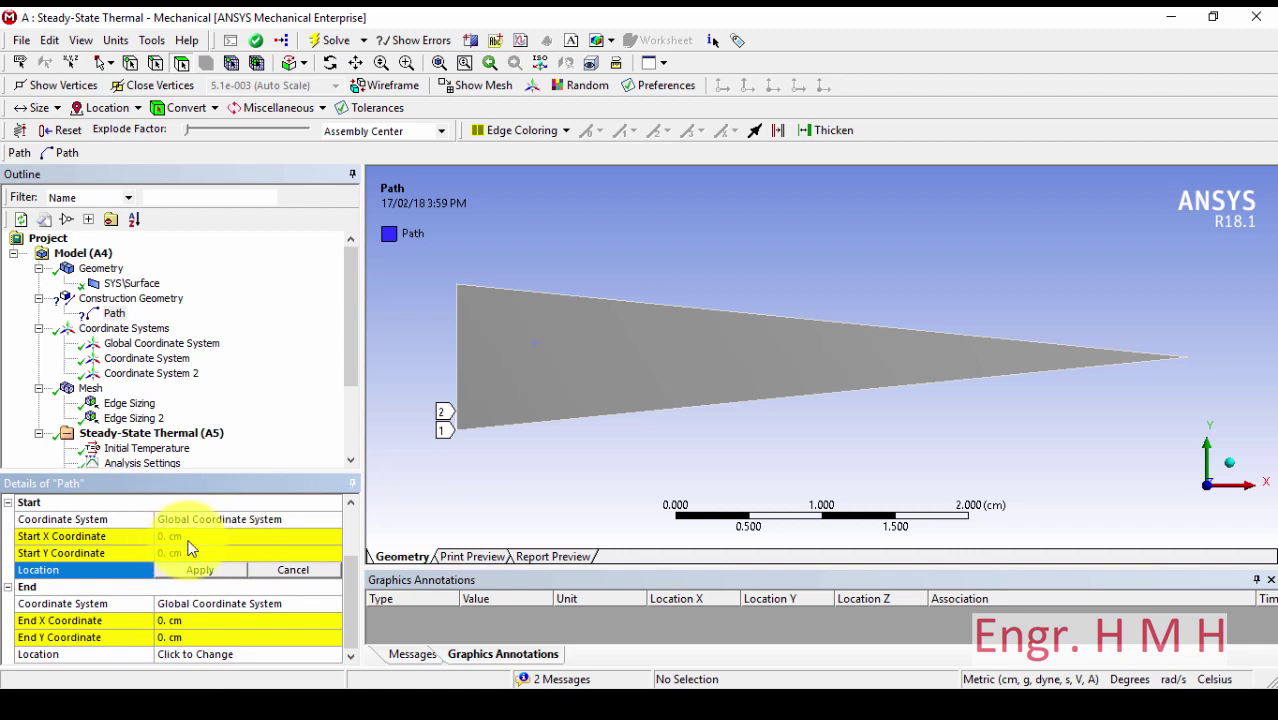
left_click(187, 537)
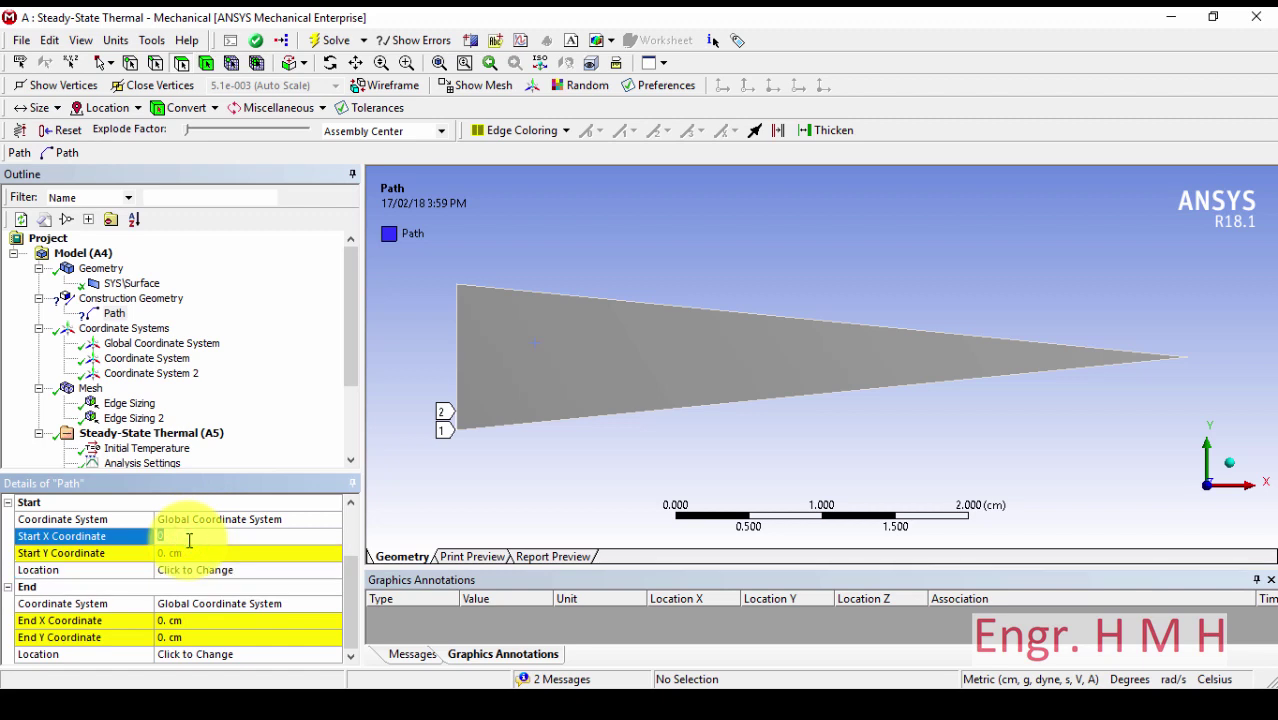
key("Return")
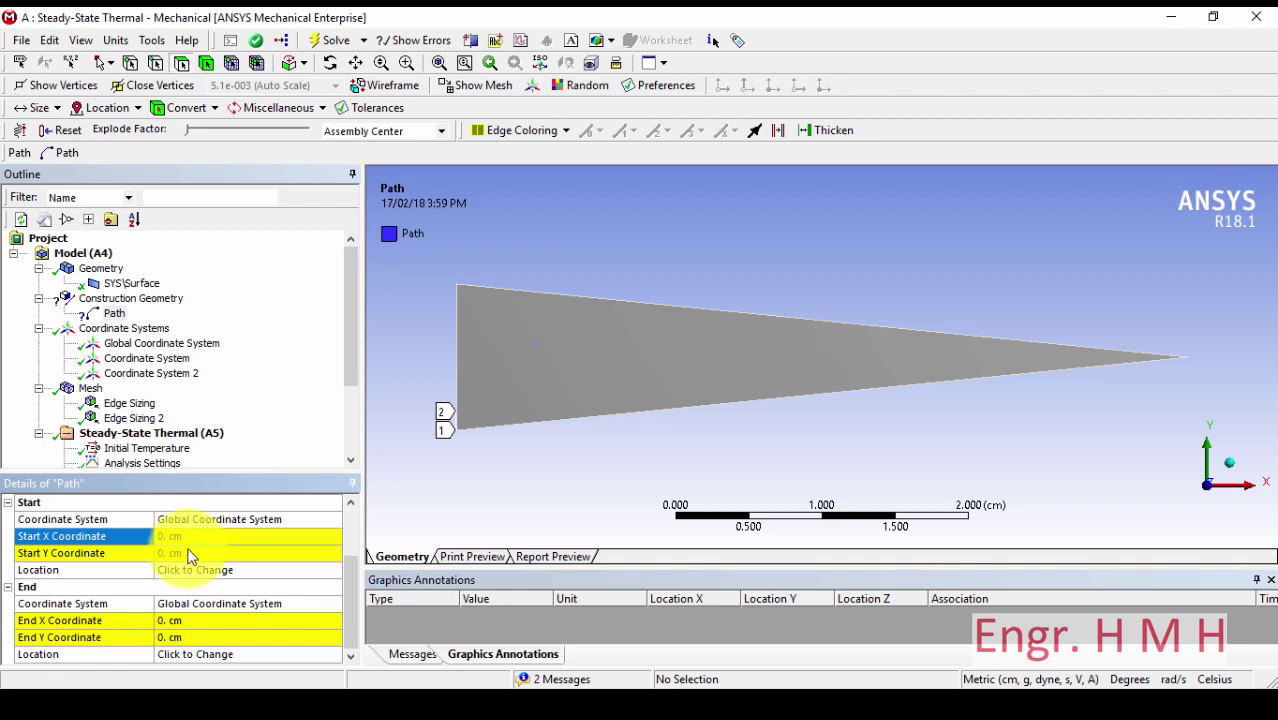
left_click(189, 555)
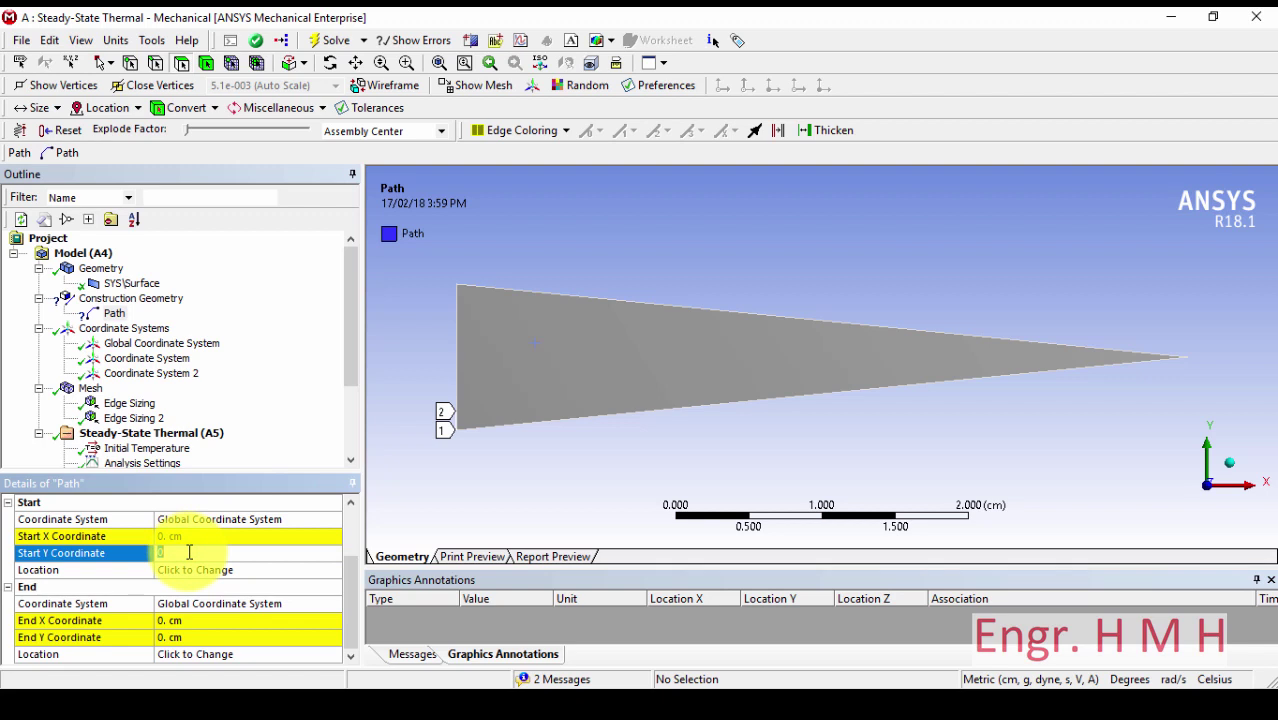
key("Return")
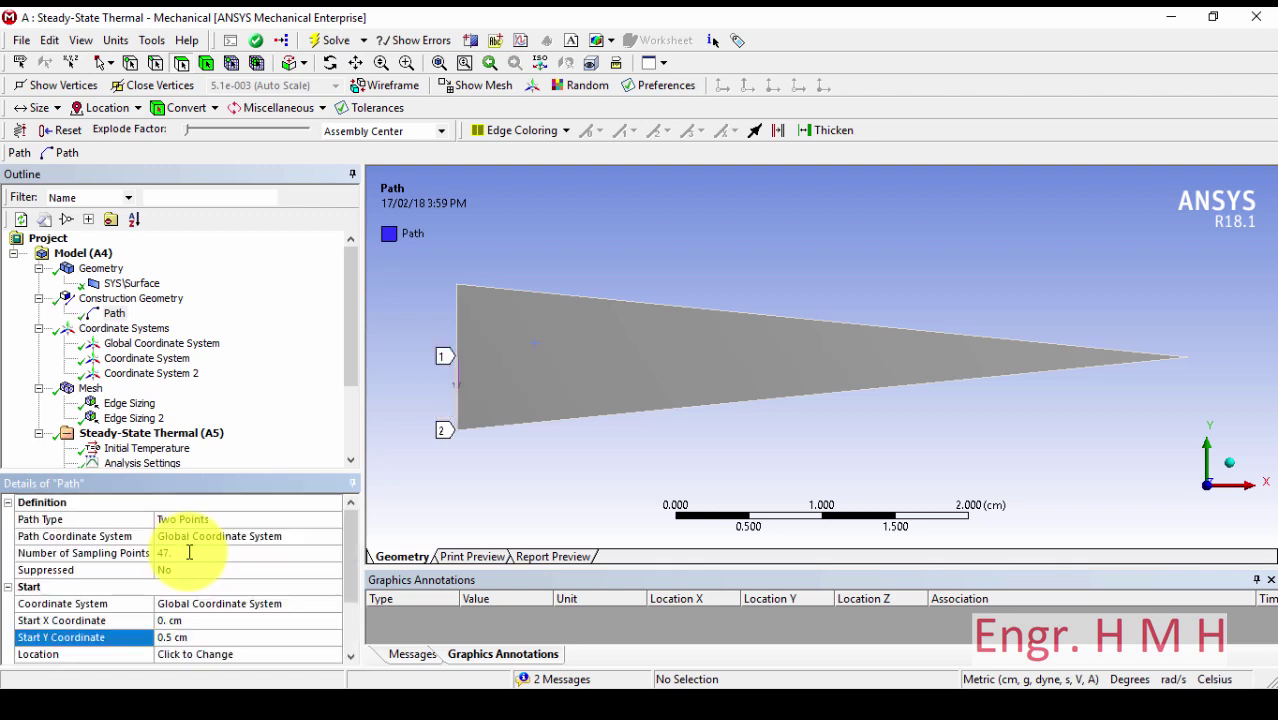
Set the path's end point to X 5 cm and Y 0.5 cm in the Global Coordinate System.
scroll(160, 600, "down", 3)
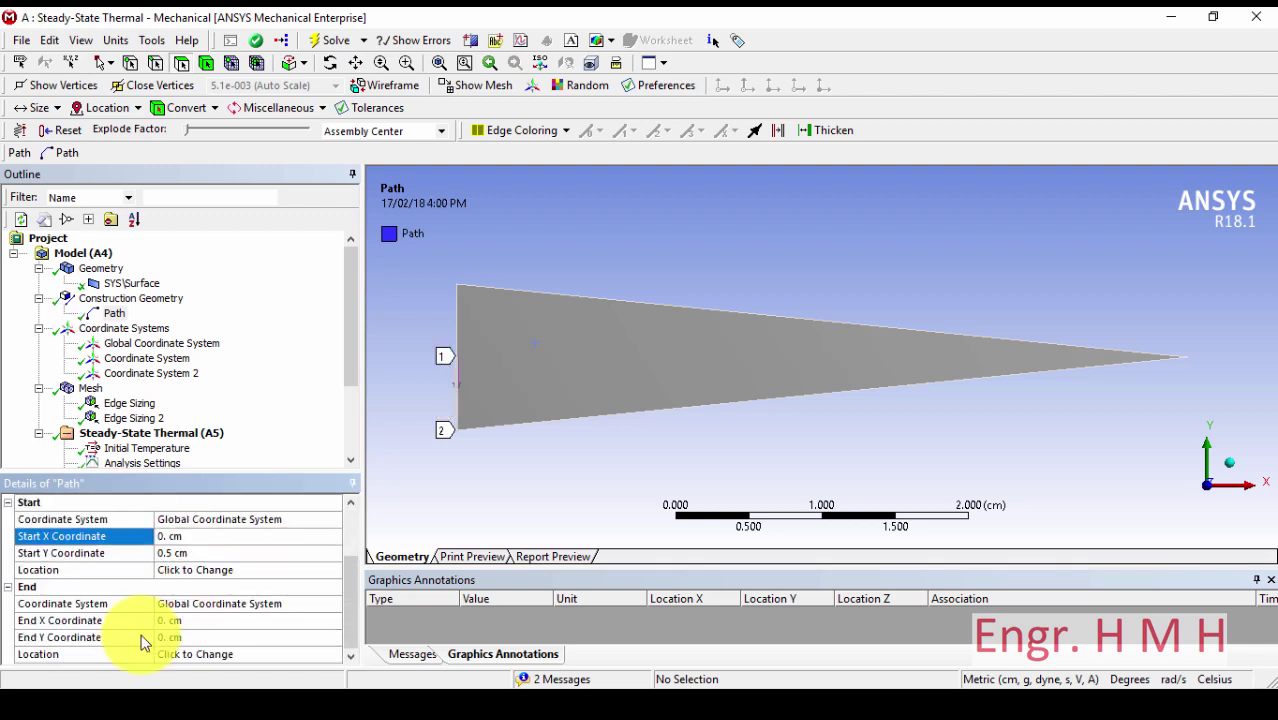
left_click(170, 621)
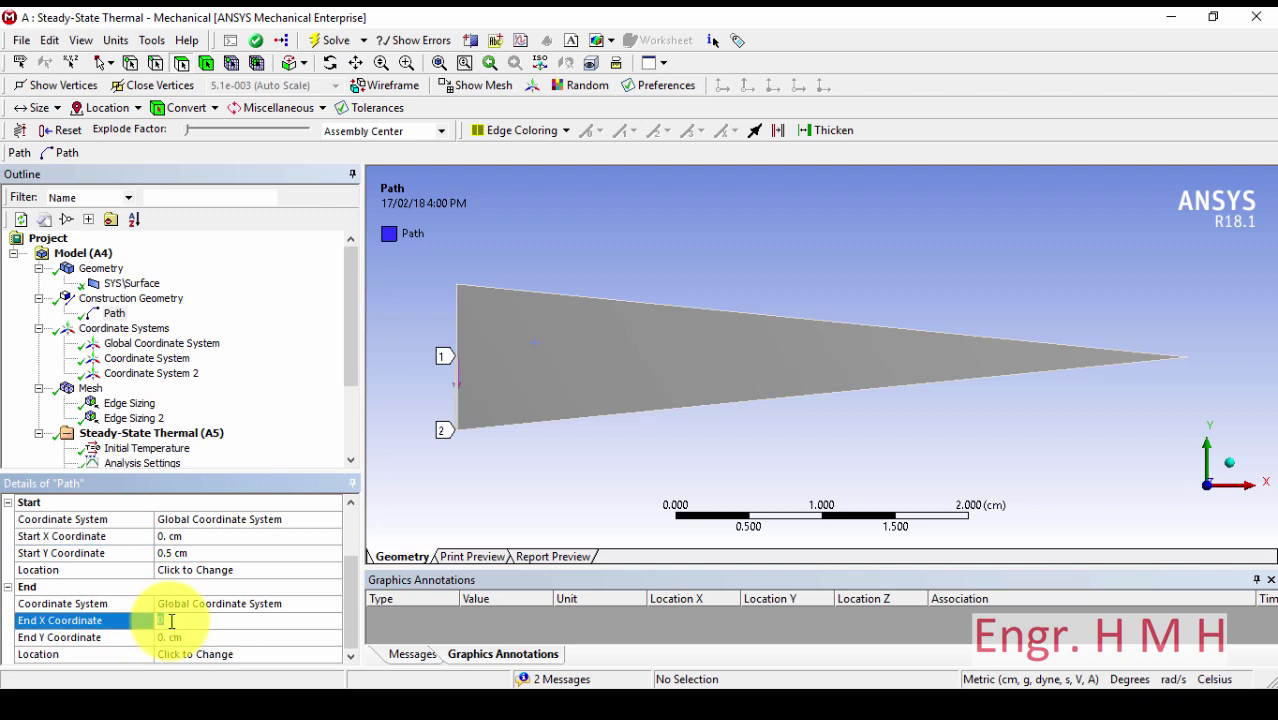
type("5")
key("Return")
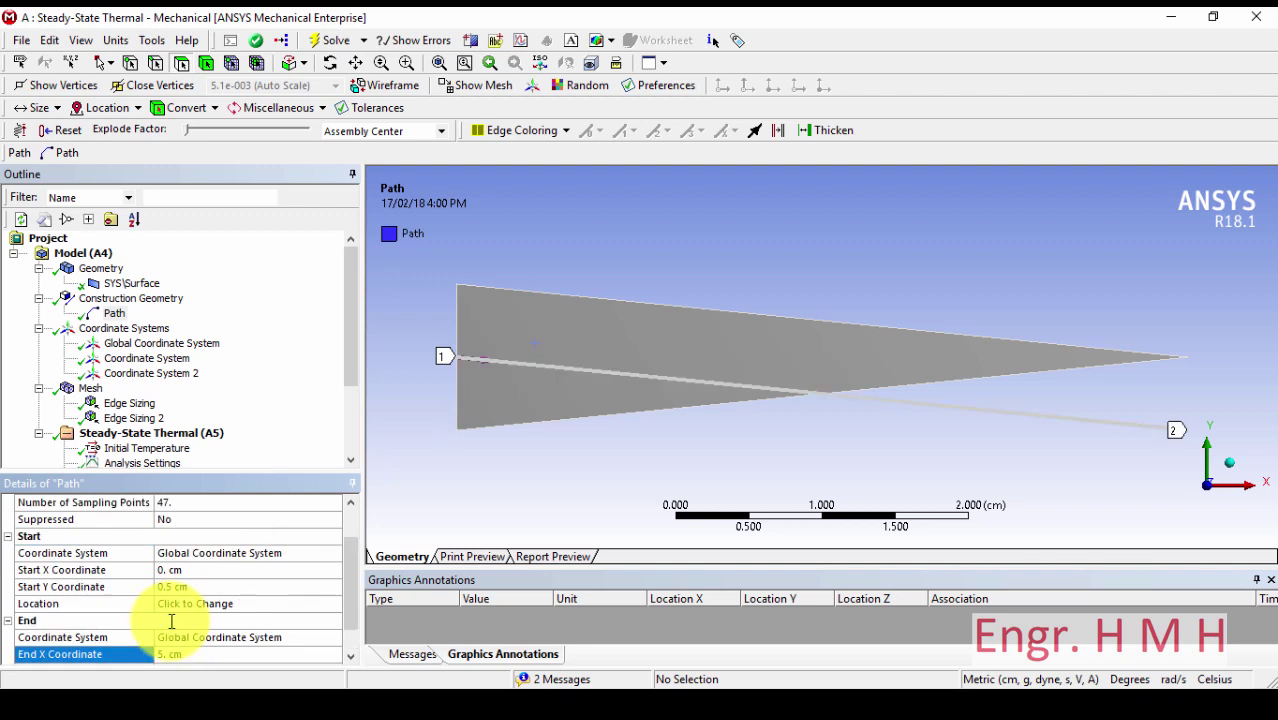
scroll(171, 621, "down", 1)
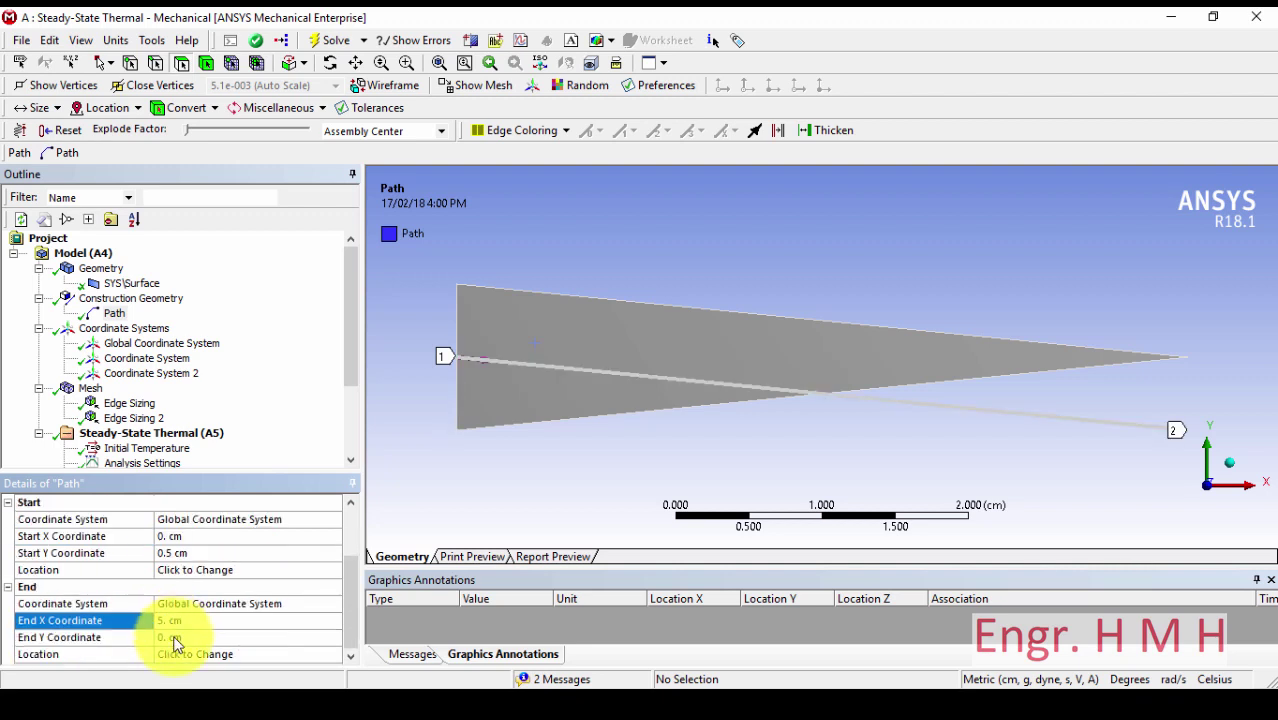
left_click(174, 637)
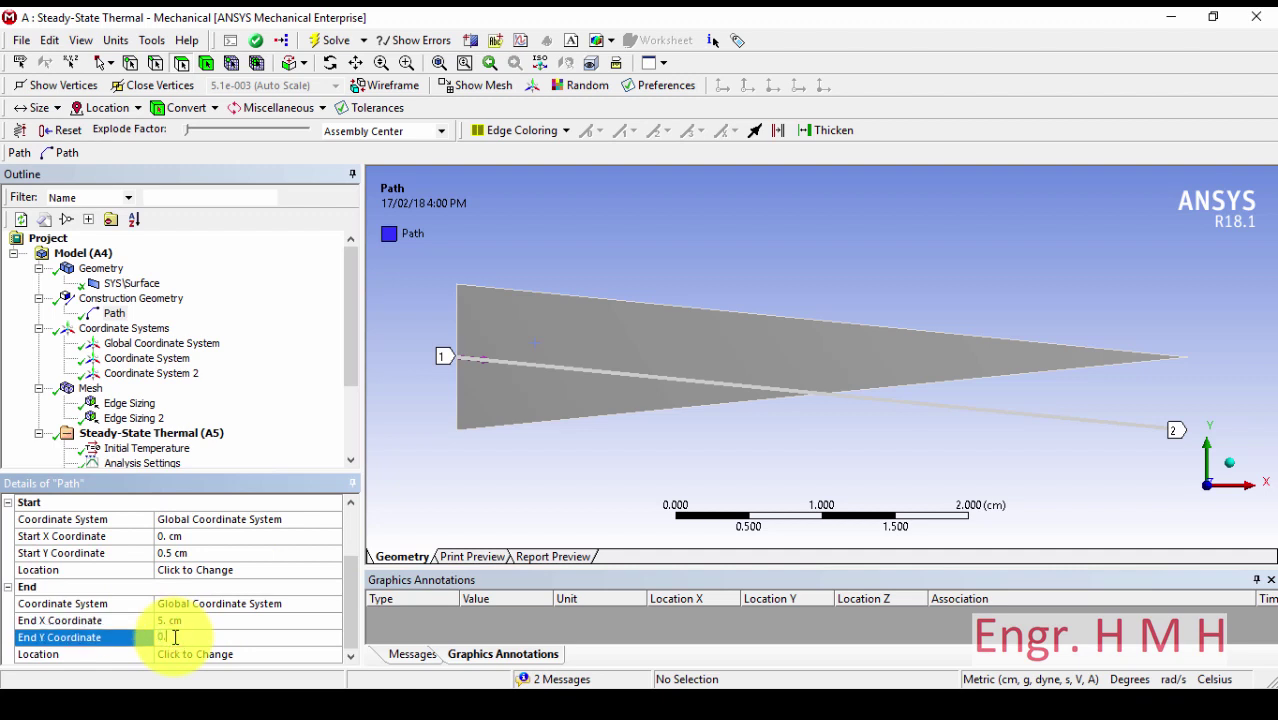
key("Return")
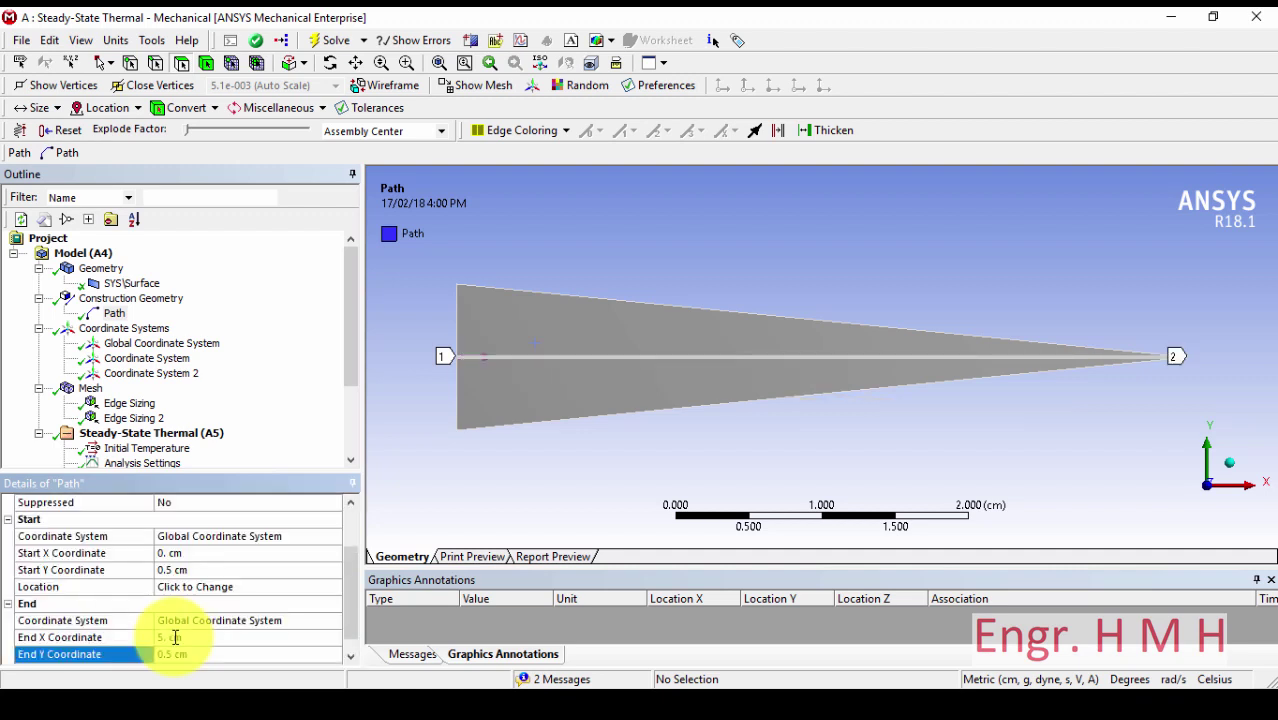
Add a second thermal Temperature result to the Solution.
scroll(135, 316, "down", 2)
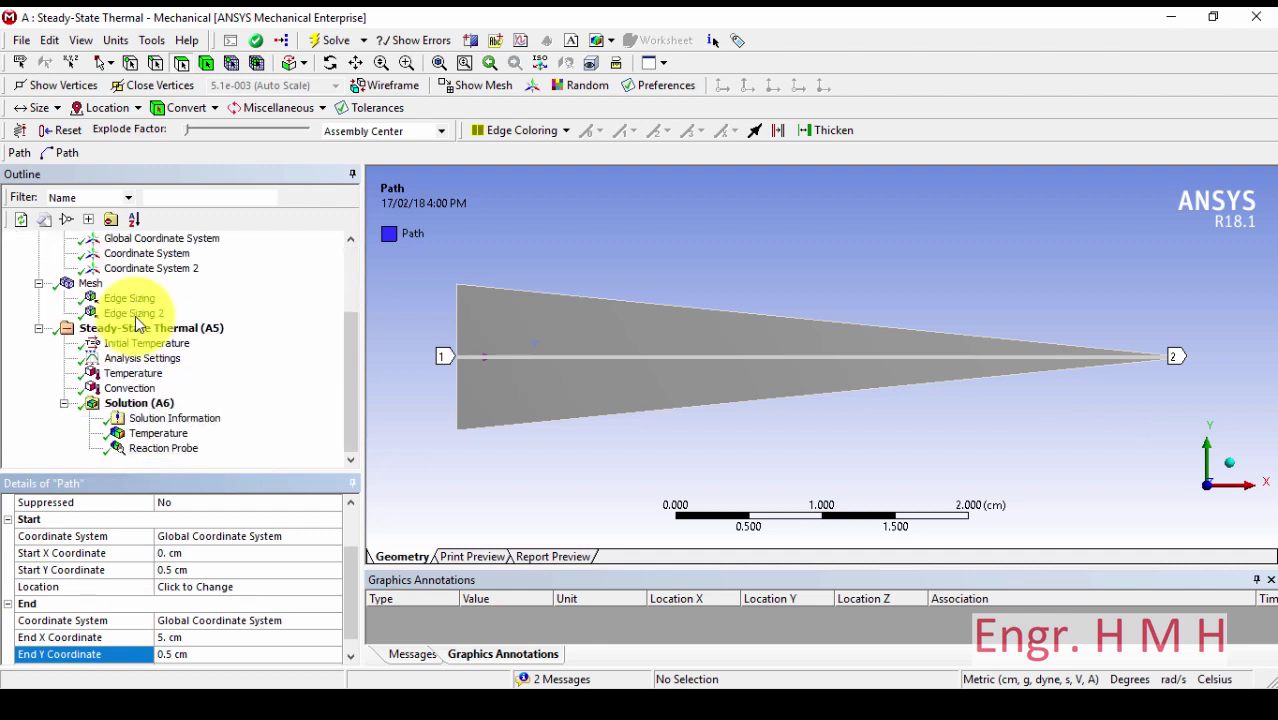
left_click(130, 404)
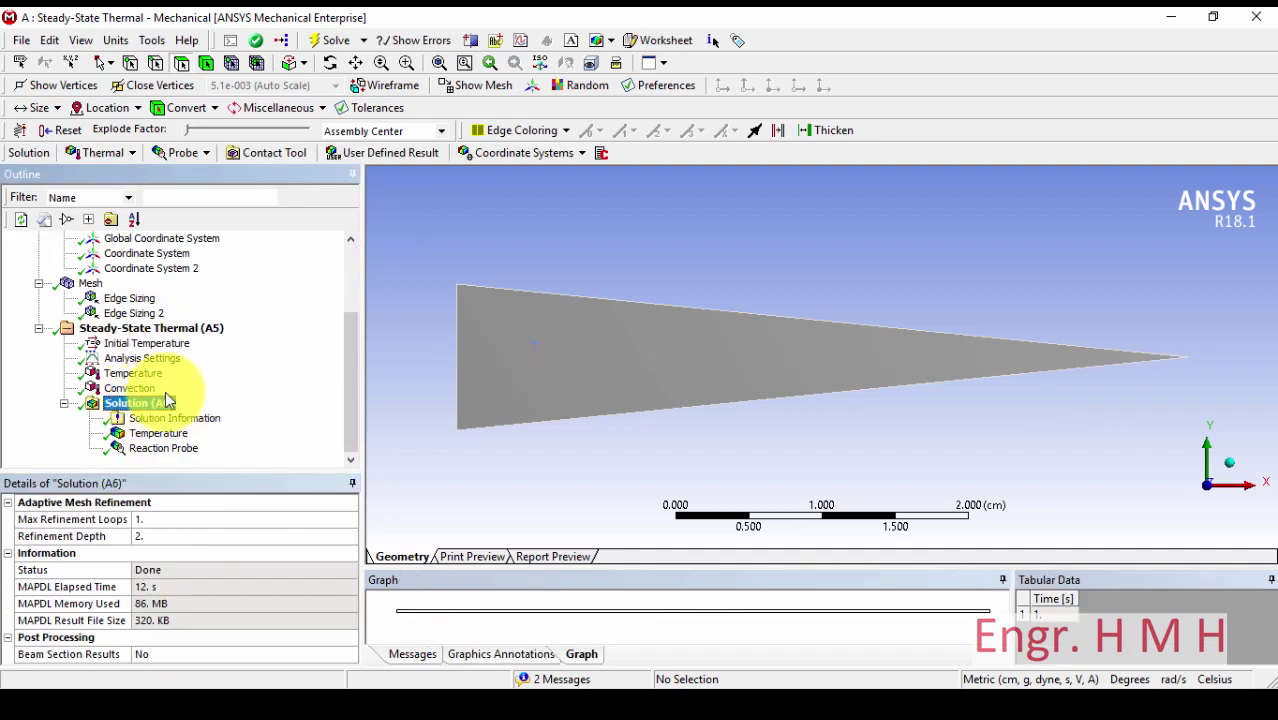
left_click(134, 155)
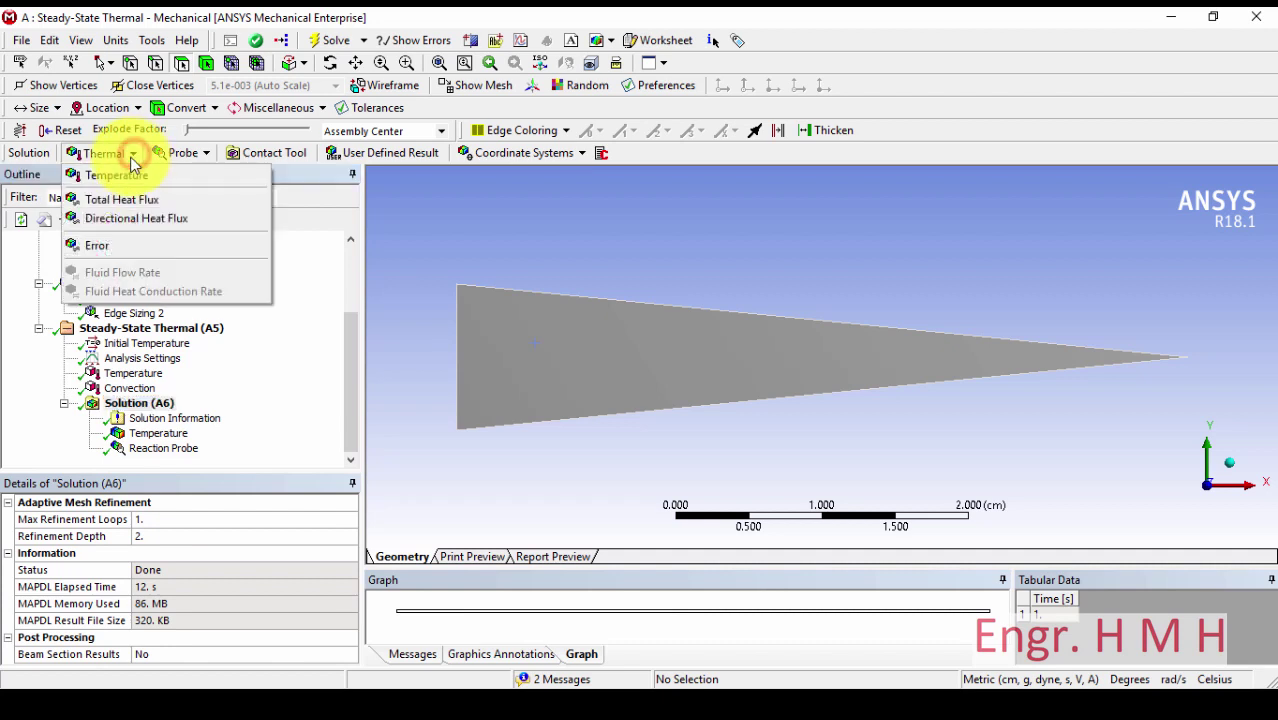
left_click(127, 178)
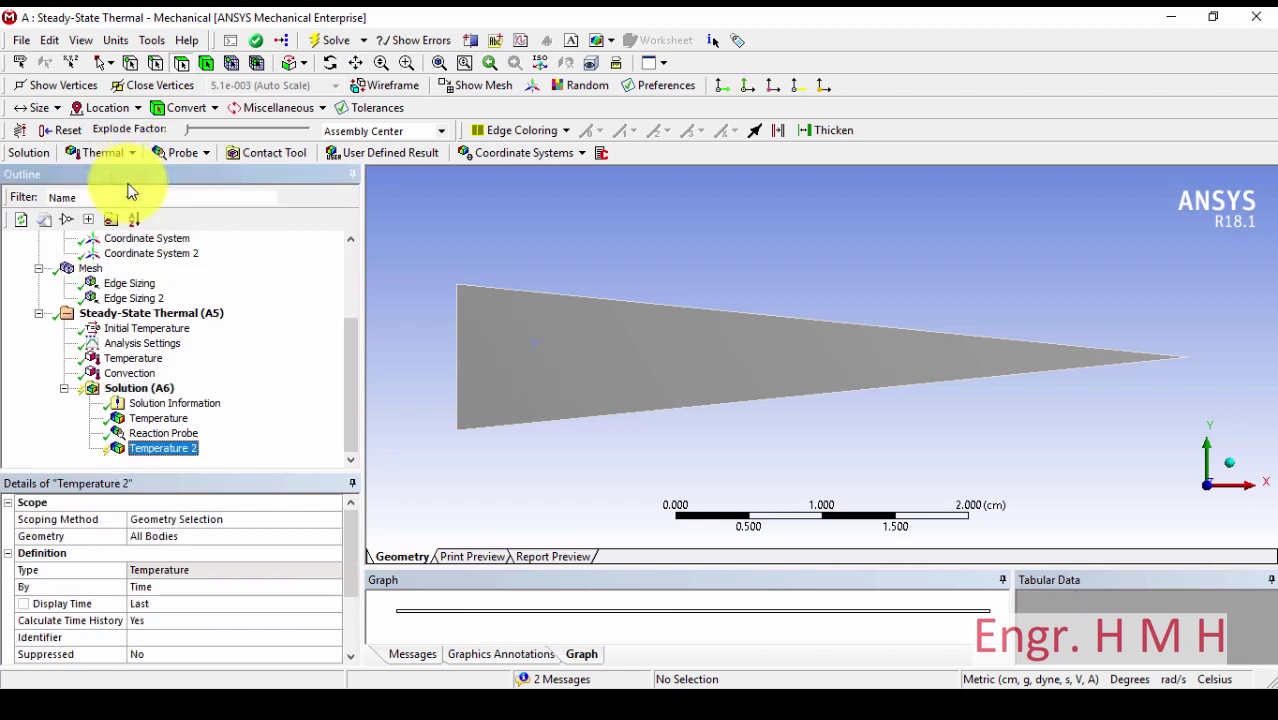
Scope the new Temperature result with the Path scoping method and assign the fin's centerline Path to it.
left_click(163, 519)
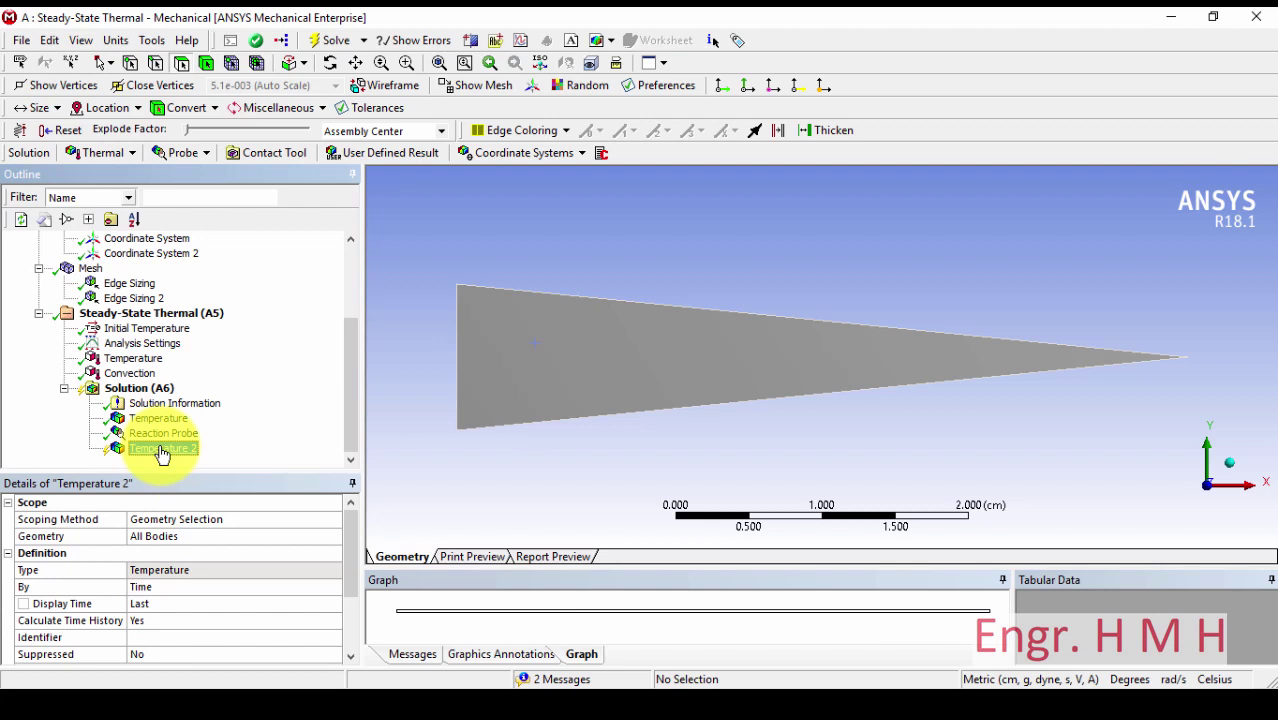
left_click(315, 520)
left_click(332, 521)
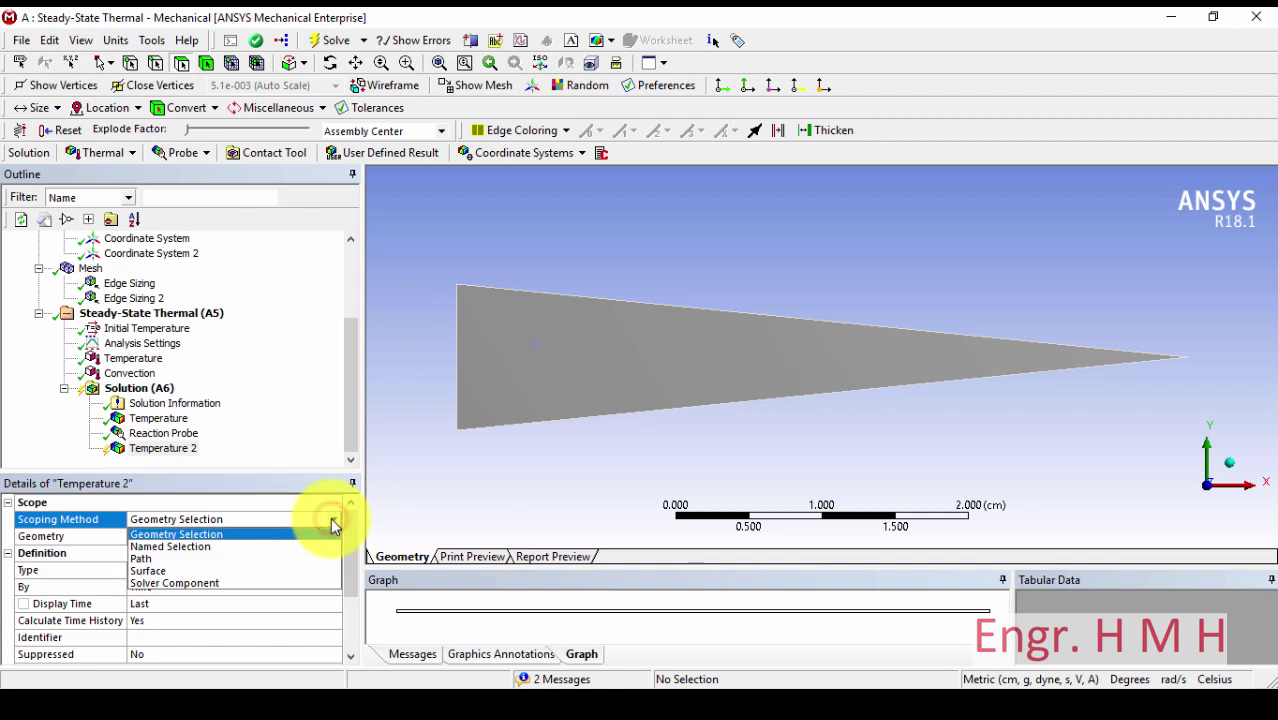
left_click(237, 562)
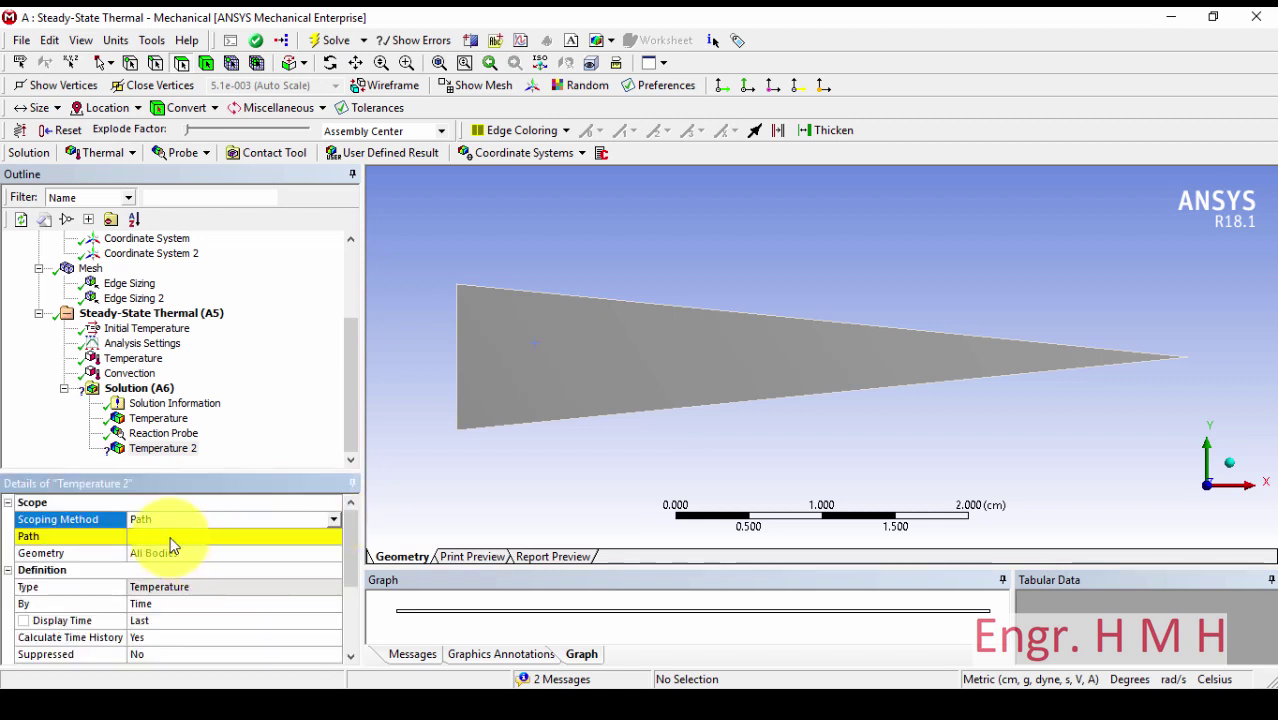
left_click(171, 536)
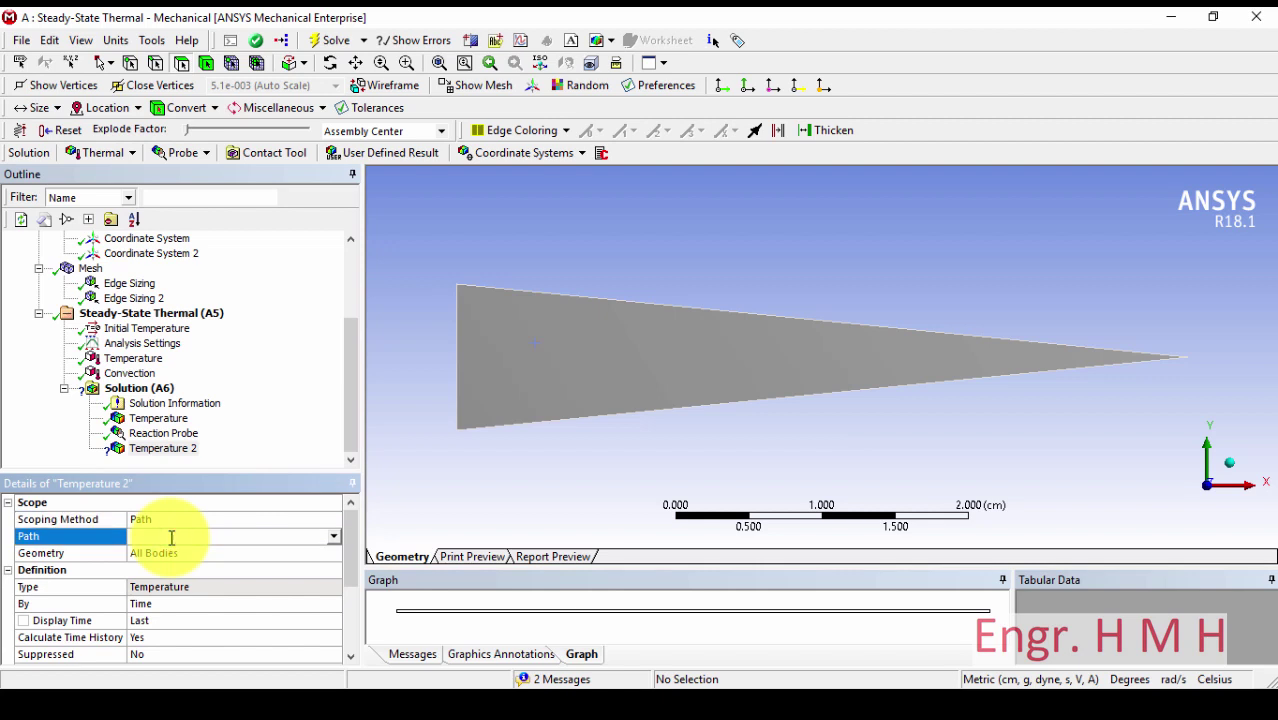
left_click(333, 537)
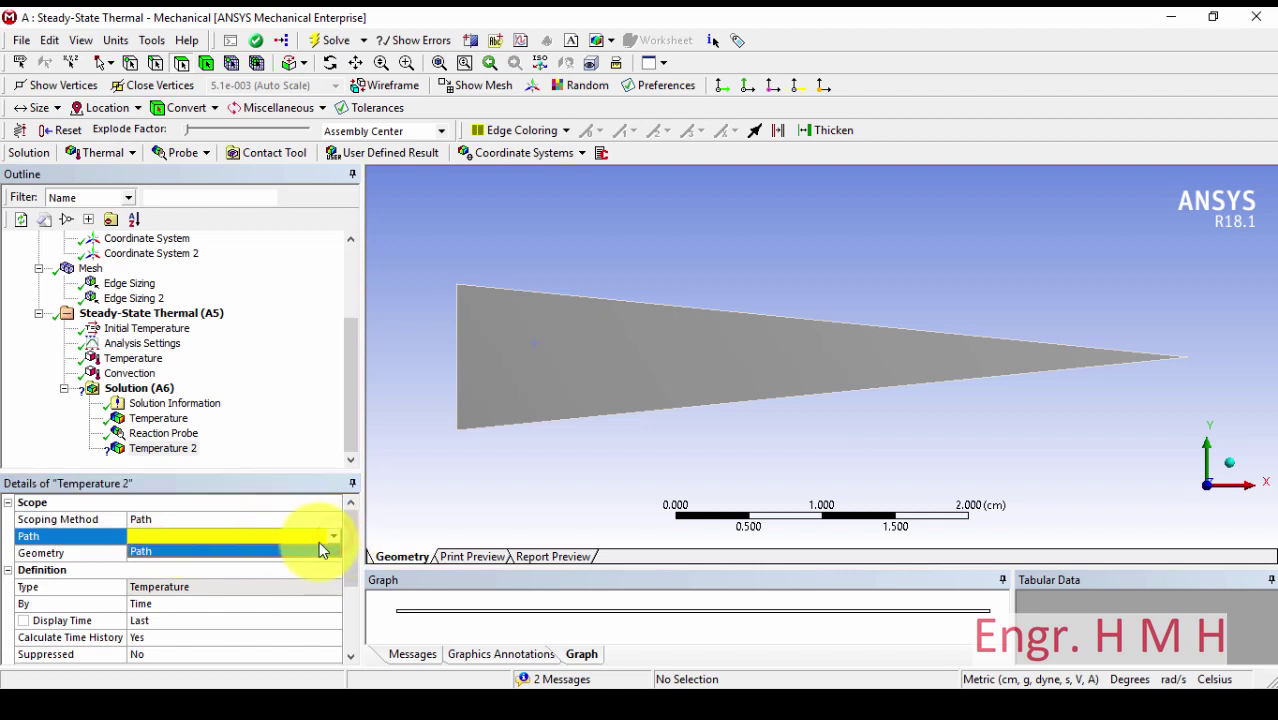
left_click(318, 550)
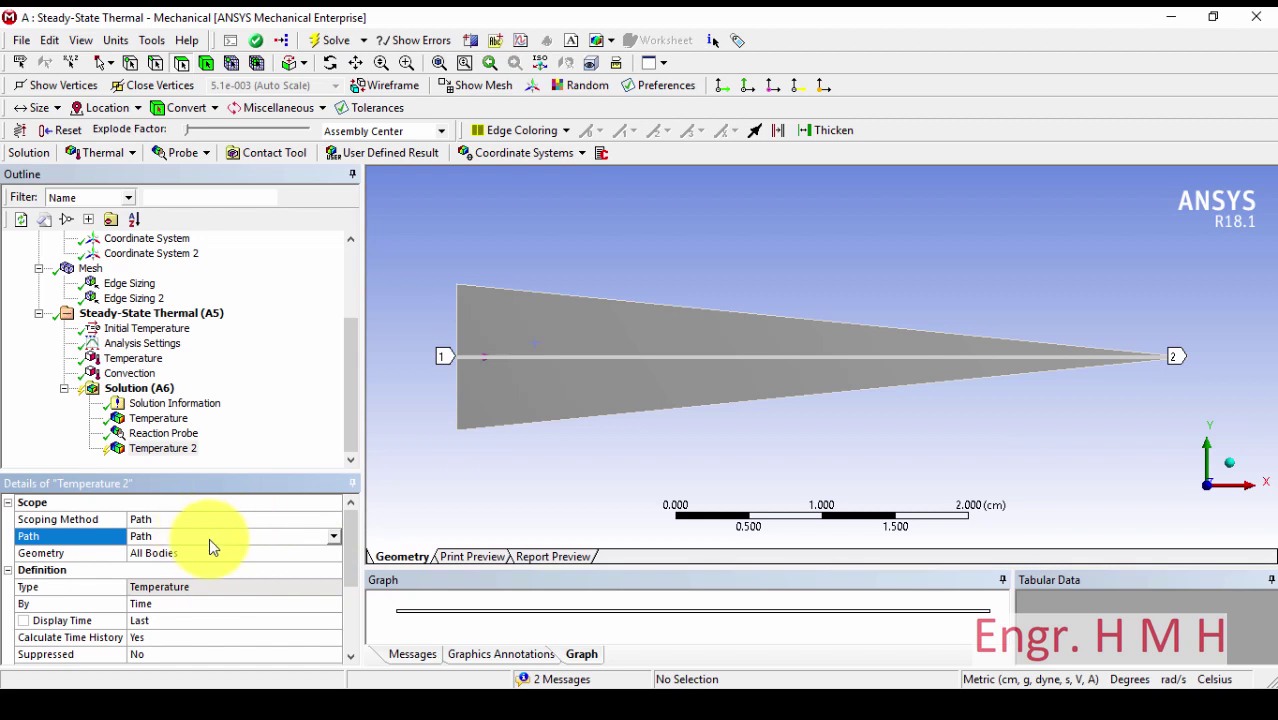
Set the centerline path's number of sampling points to 4.
scroll(135, 316, "up", 1)
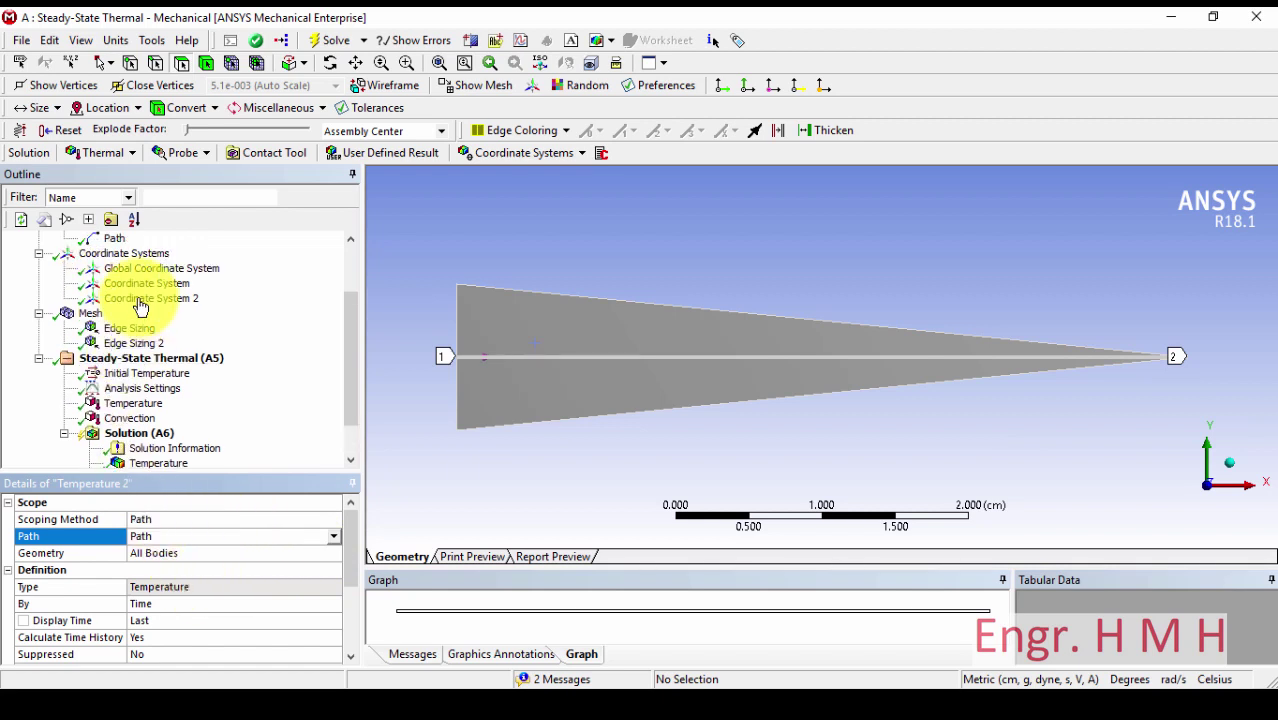
left_click(114, 240)
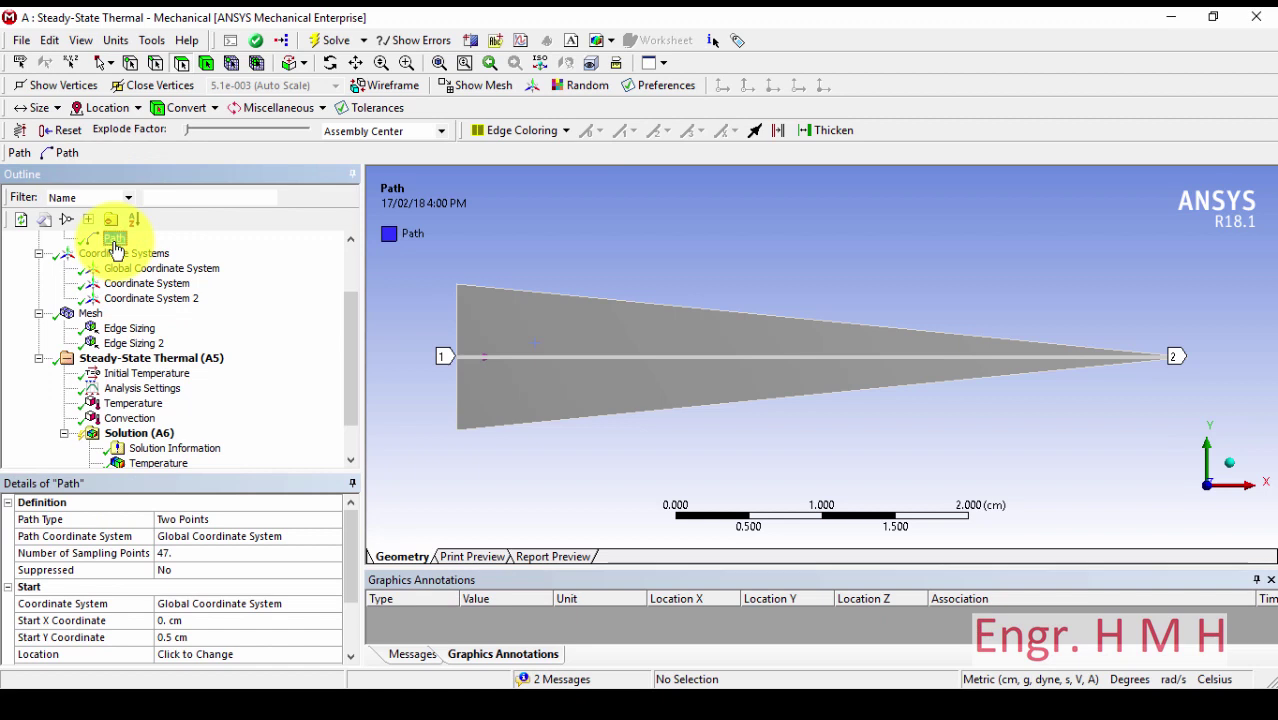
left_click(172, 551)
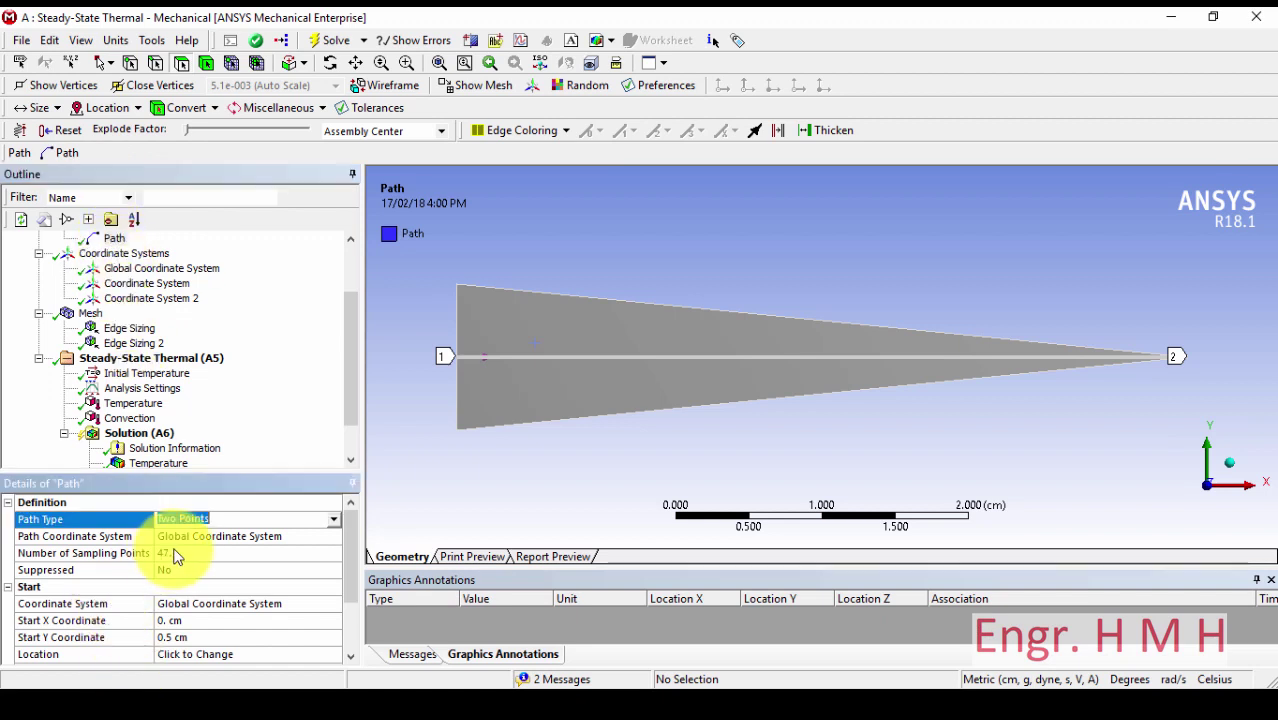
left_click(176, 547)
type("8")
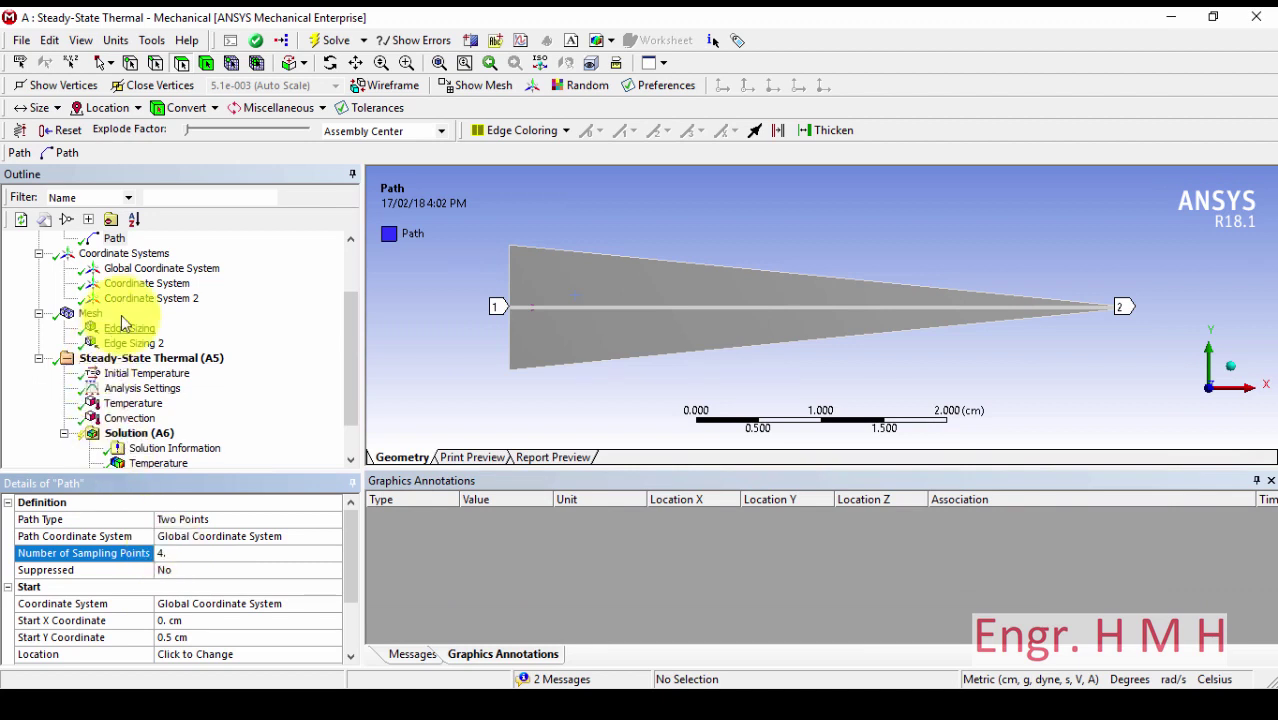
Evaluate all results for the centerline temperature, and display the Reaction Probe result for the convection edges.
scroll(130, 360, "down", 1)
right_click(148, 452)
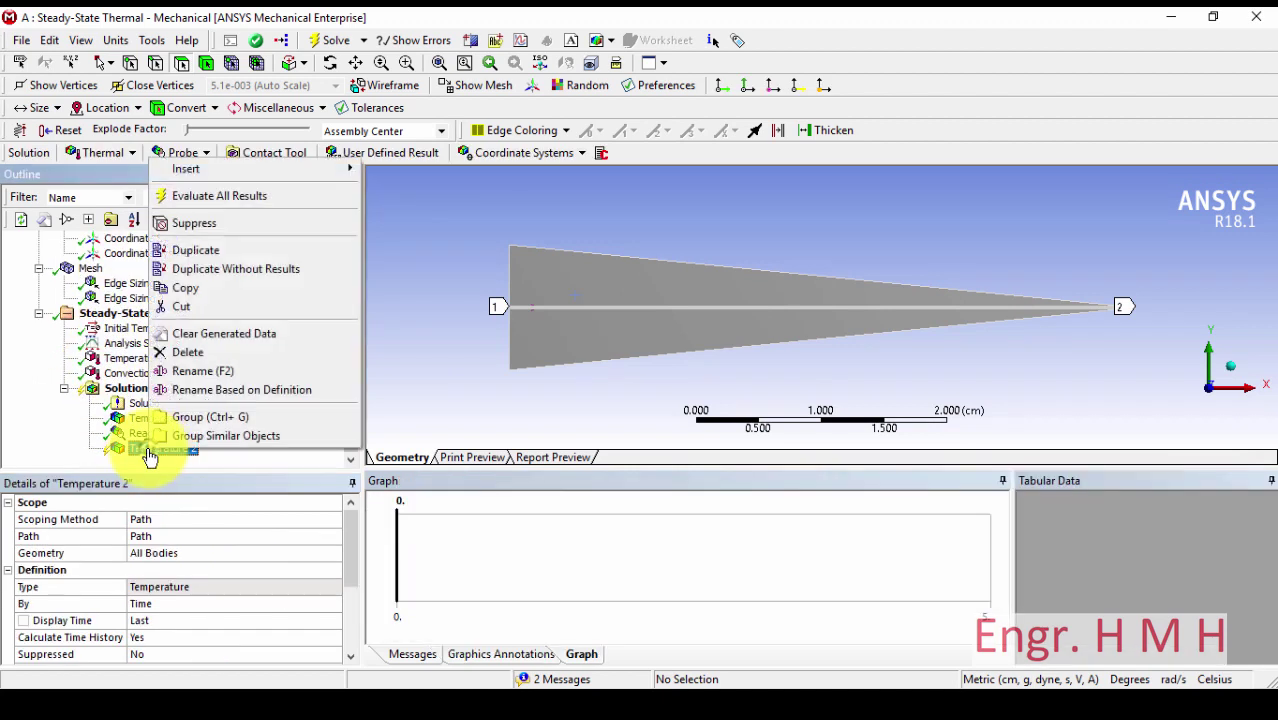
left_click(243, 196)
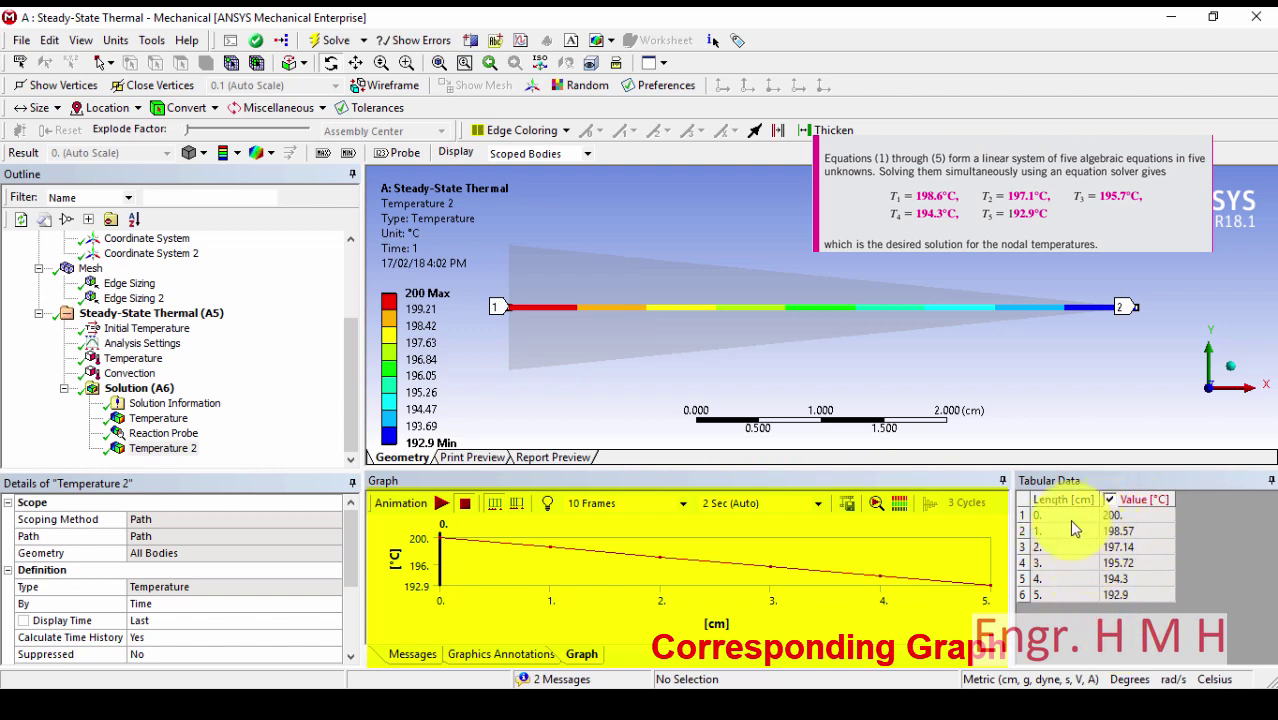
left_click(158, 434)
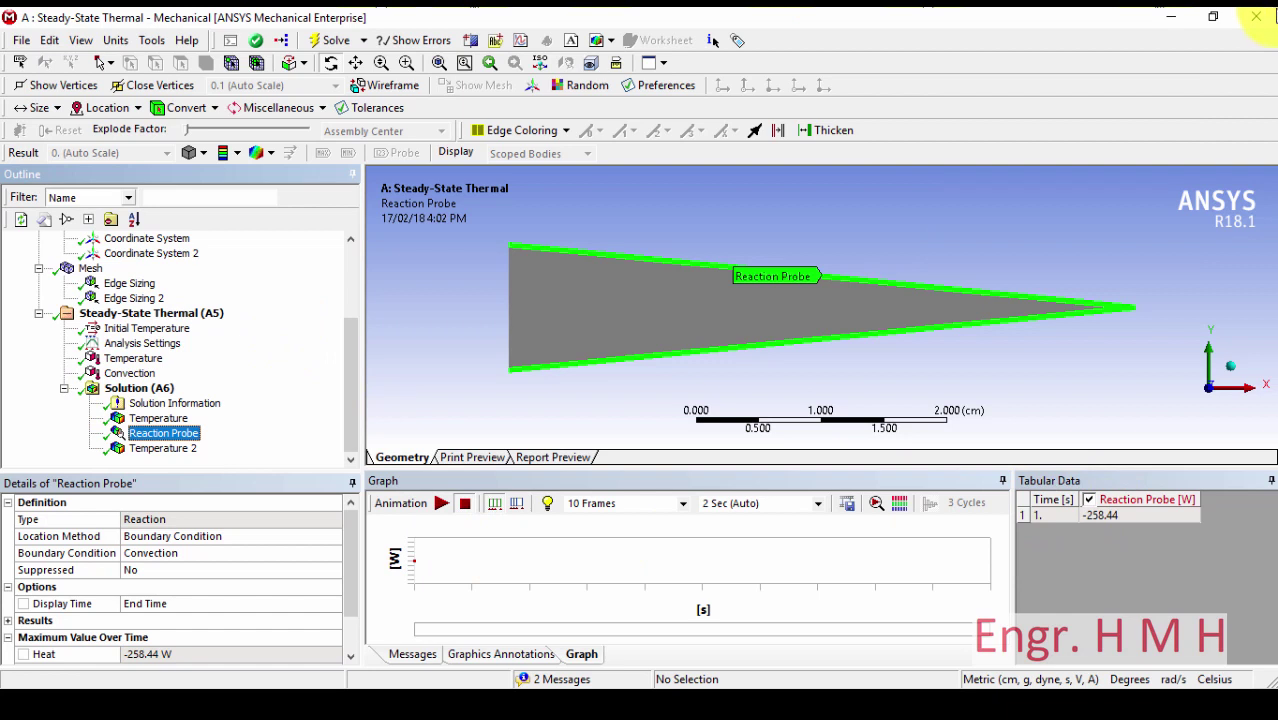
Close Mechanical to return to Workbench, and start saving the project as a Workbench project file.
left_click(1257, 20)
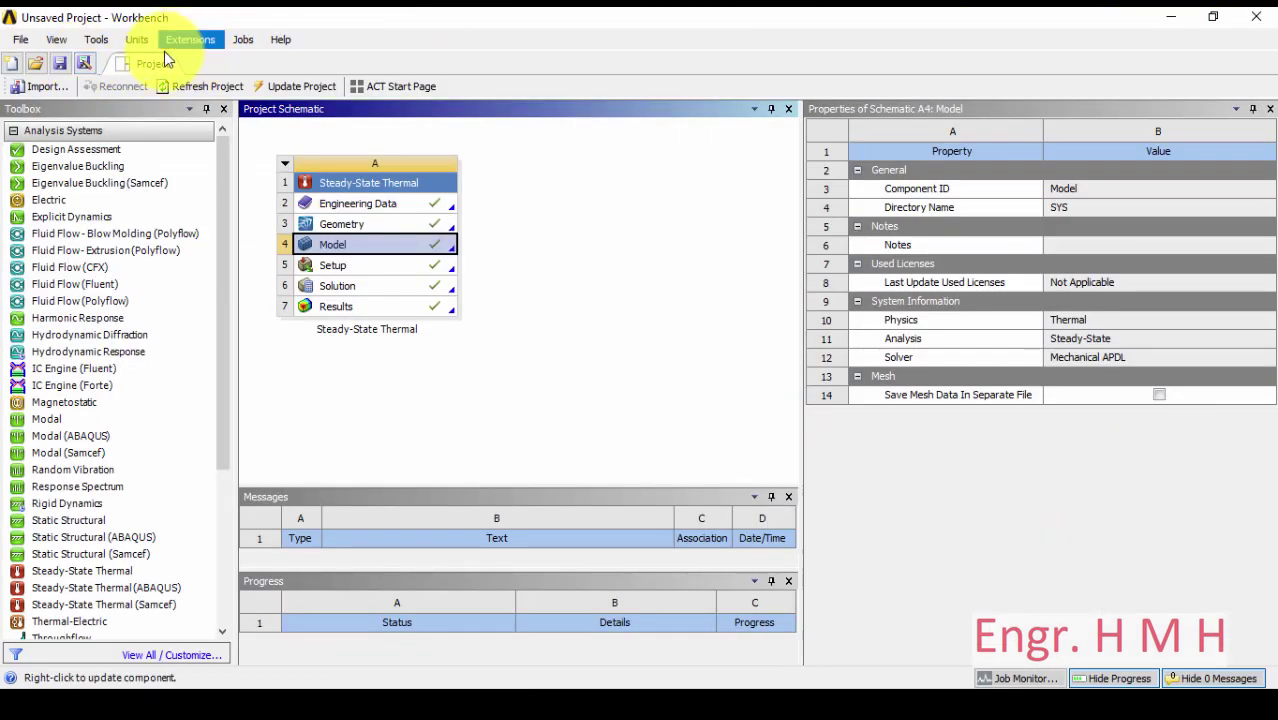
left_click(66, 61)
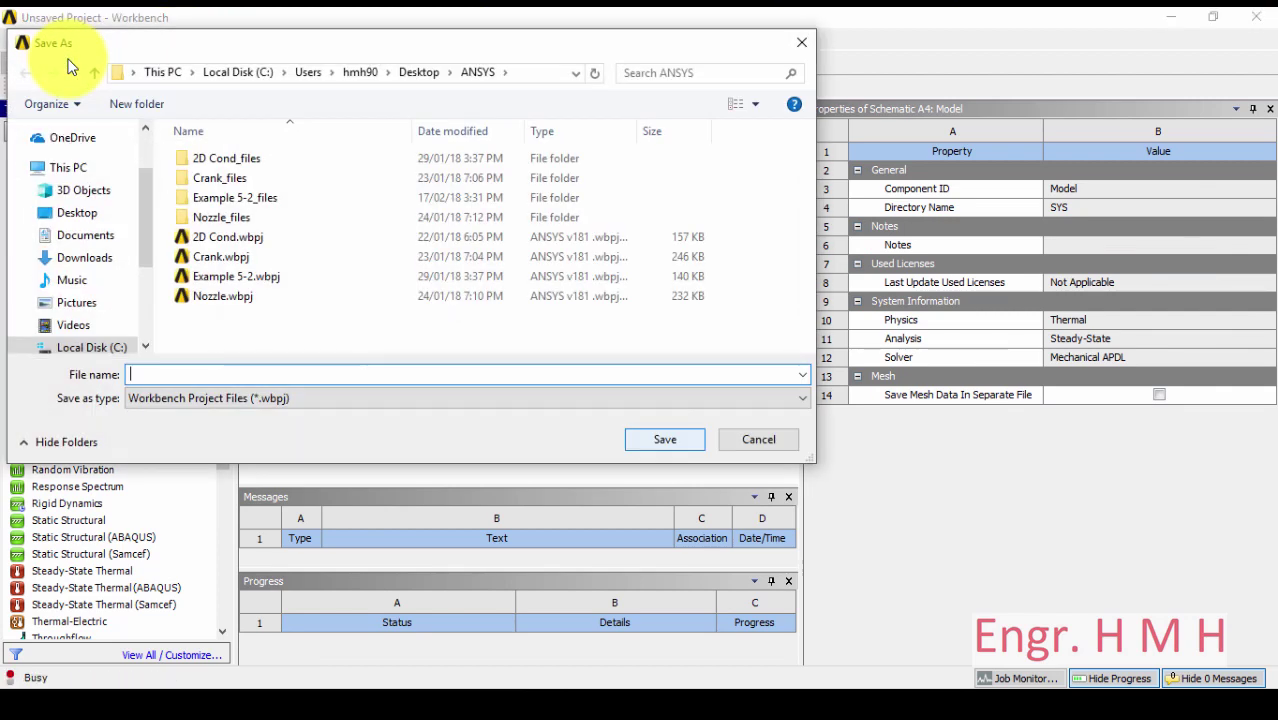